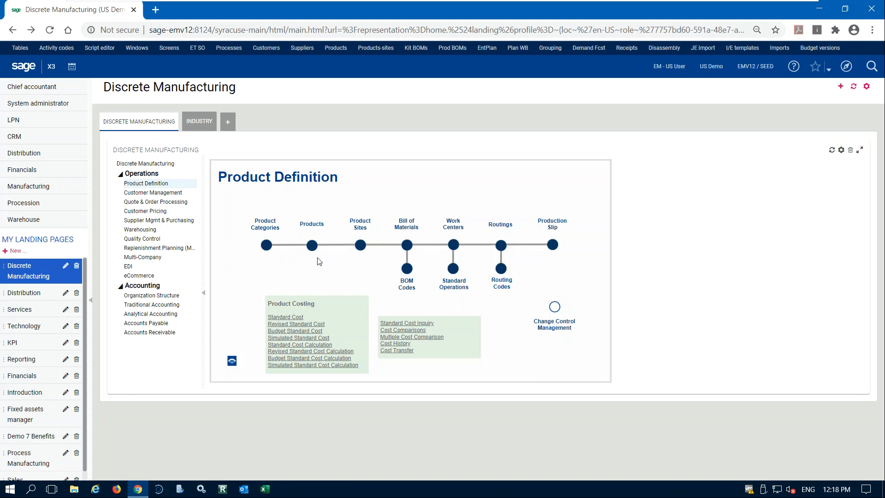
- Open the product records from the Product Definition process and browse the product list
left_click(311, 246)
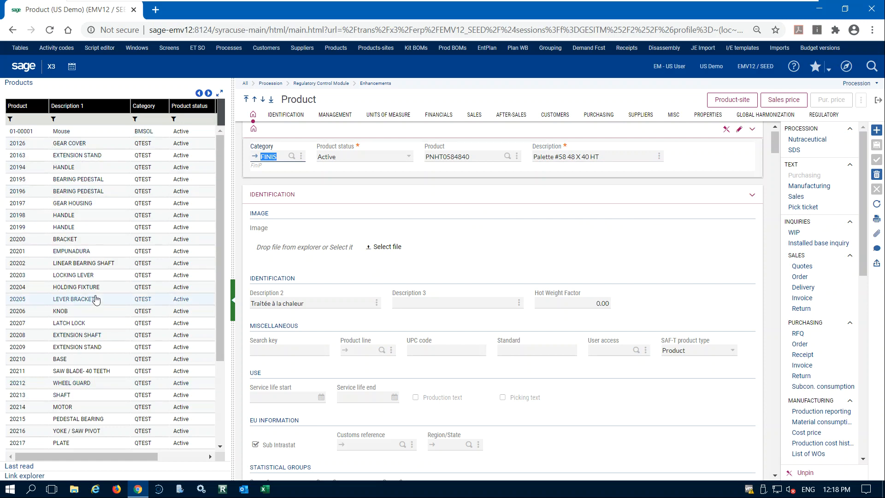
scroll(96, 298, "down", 3)
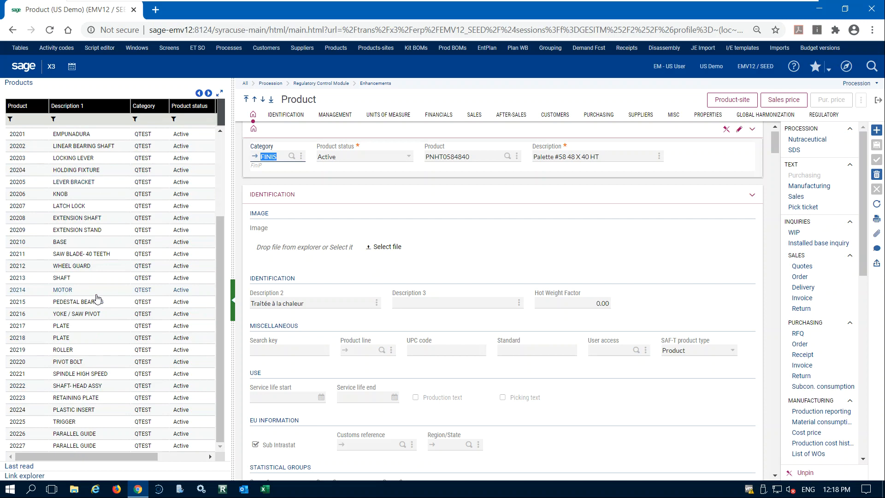
scroll(97, 298, "up", 3)
scroll(98, 294, "down", 3)
scroll(99, 294, "up", 3)
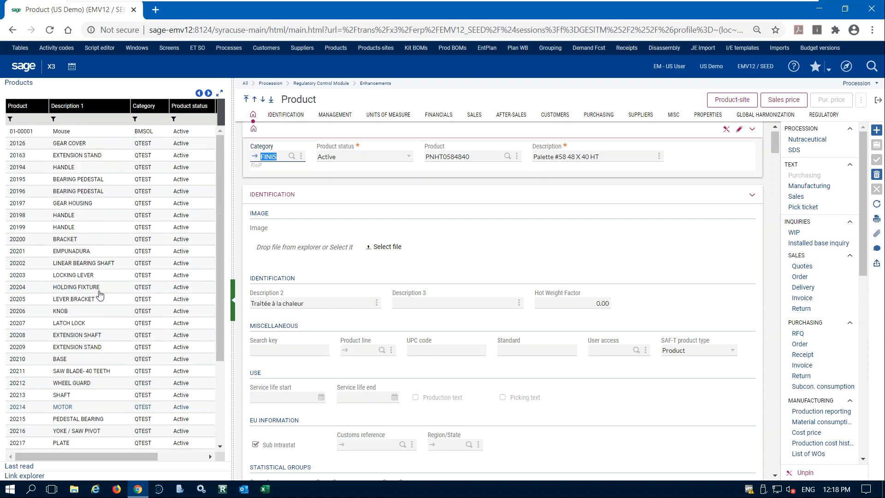
scroll(70, 307, "down", 1)
scroll(71, 307, "up", 1)
- Filter the product list by category "raw" and resize the list pane so product, description and category are all readable
left_click_drag(233, 203, 180, 203)
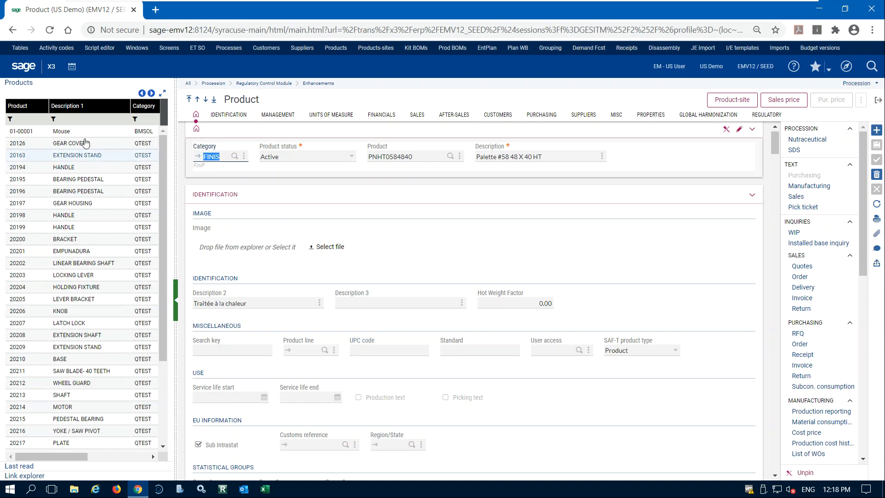
left_click(144, 119)
type("raw")
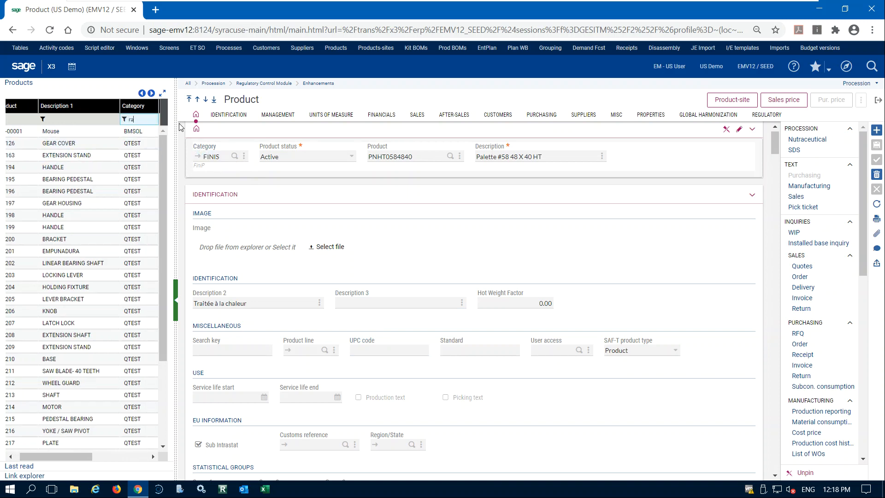
key("Return")
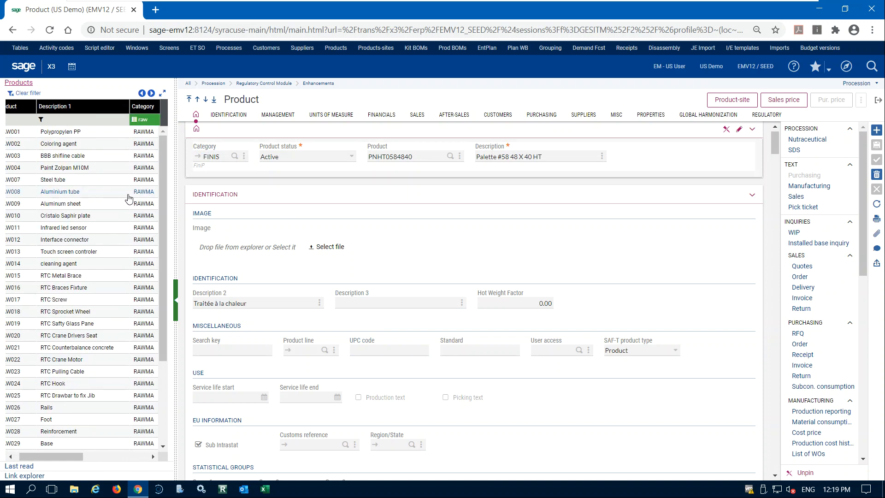
left_click_drag(173, 242, 201, 241)
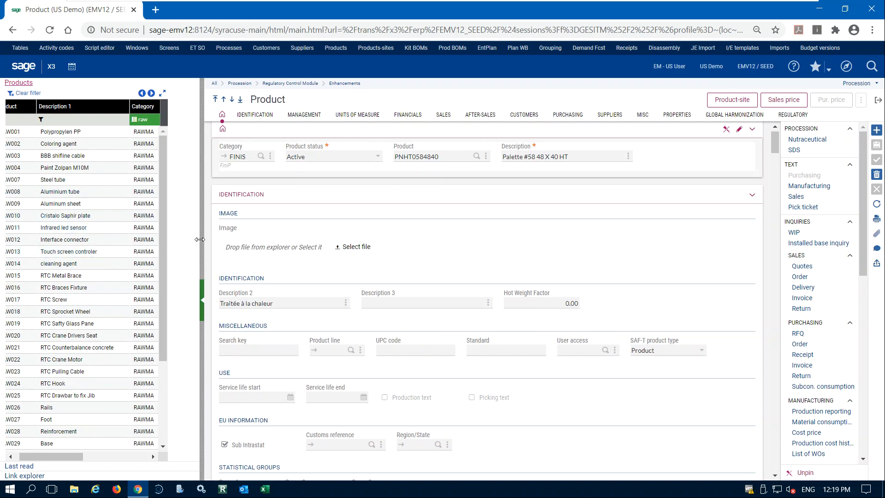
left_click_drag(61, 457, 21, 457)
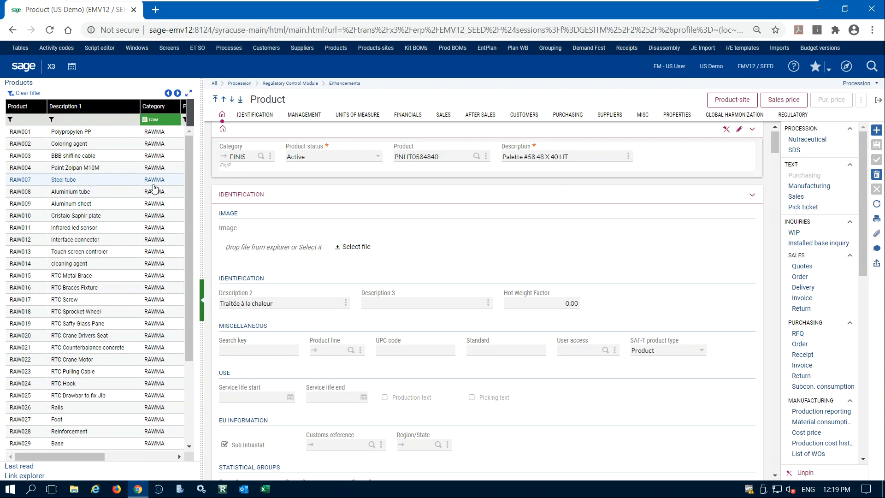
- Open product RAW002 Coloring agent, go to its RAWMA category record and browse the list of product categories
left_click(162, 143)
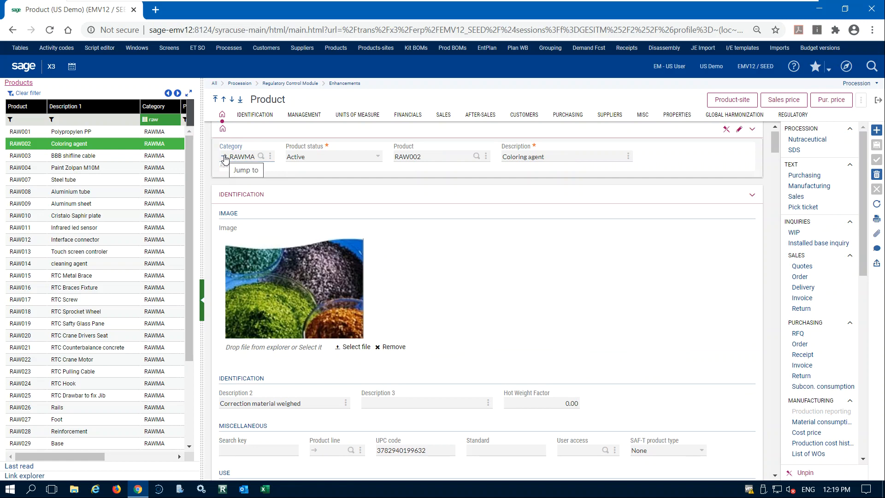
left_click(225, 159)
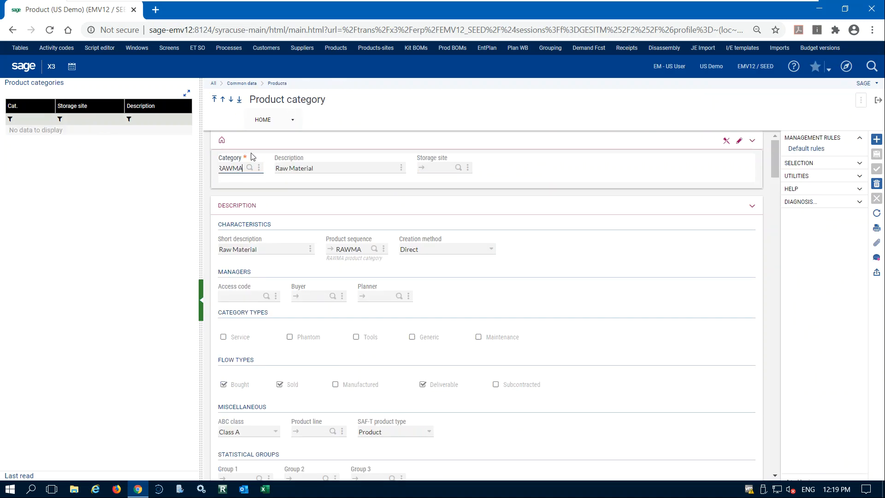
left_click(877, 219)
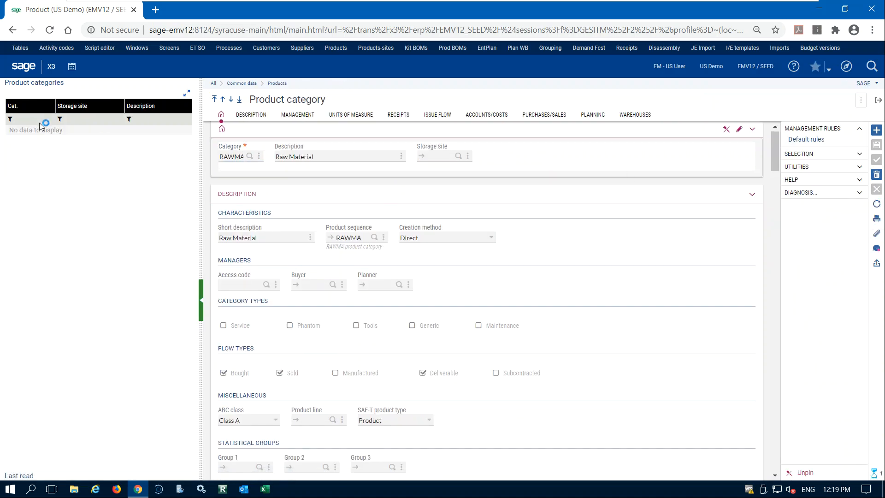
scroll(44, 253, "down", 3)
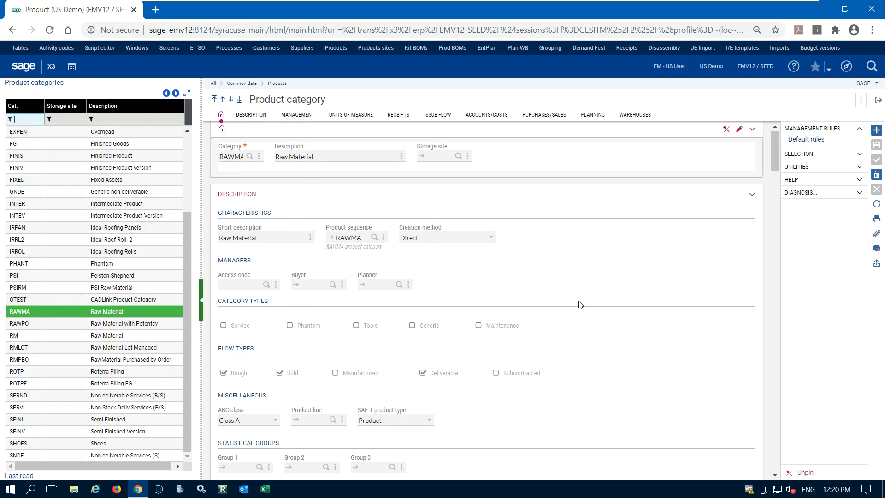
- Review the Raw Material category's units of measure, accounting and description settings, and return to the product record
left_click(351, 121)
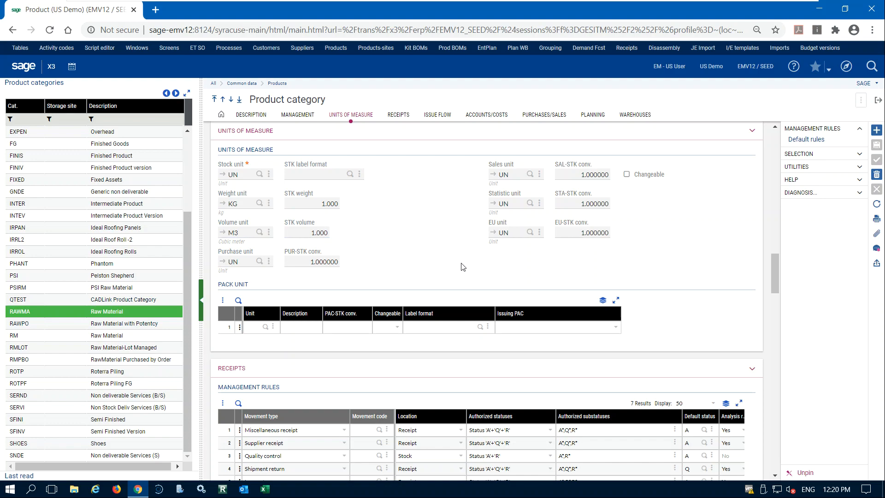
scroll(460, 285, "down", 5)
scroll(455, 298, "down", 12)
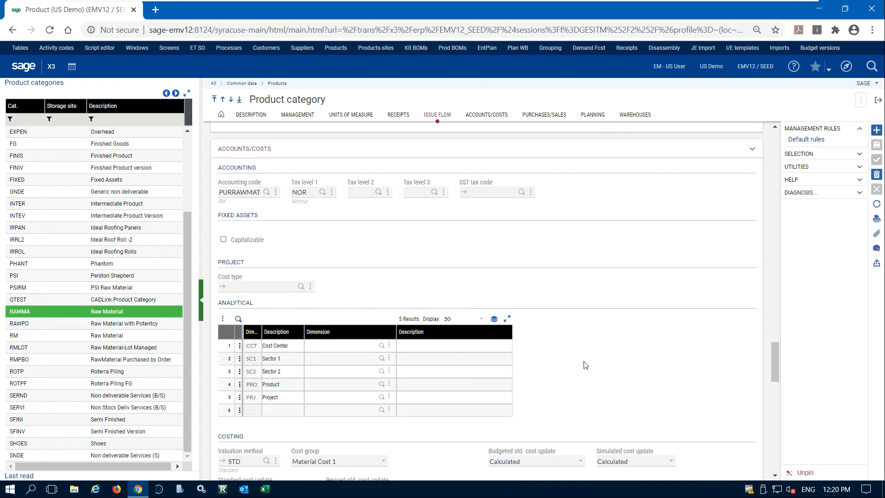
scroll(585, 365, "up", 15)
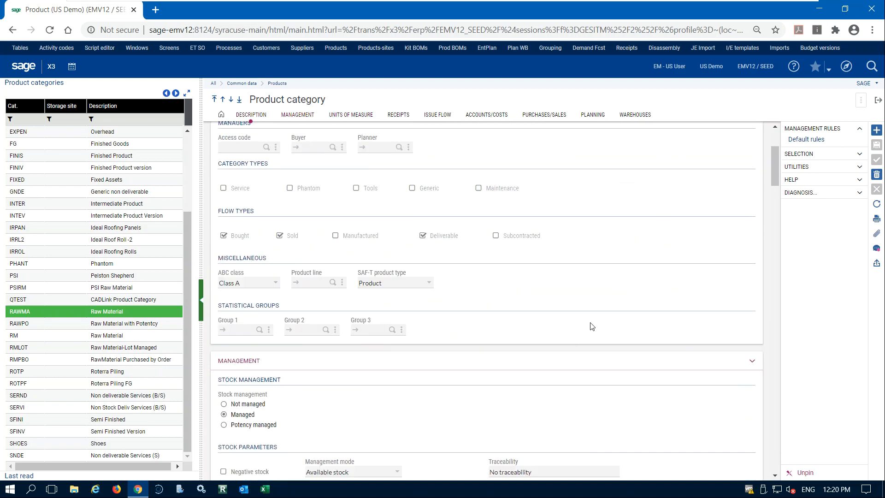
scroll(588, 314, "up", 3)
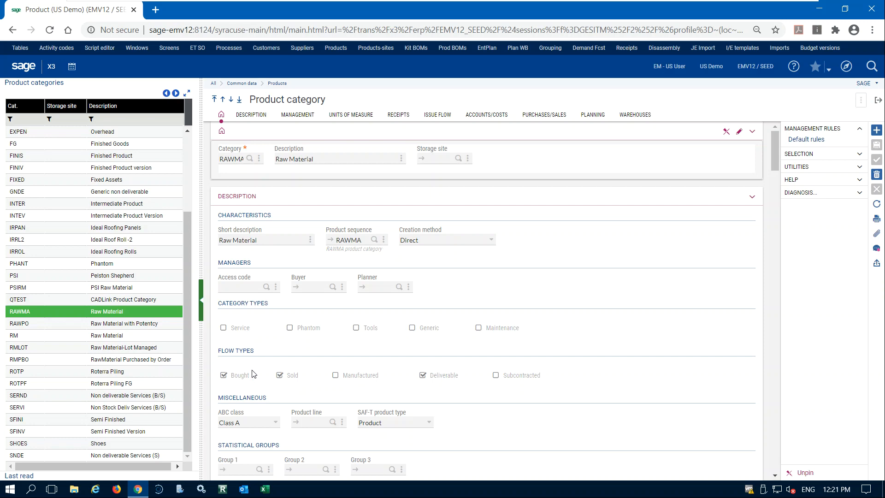
left_click(878, 100)
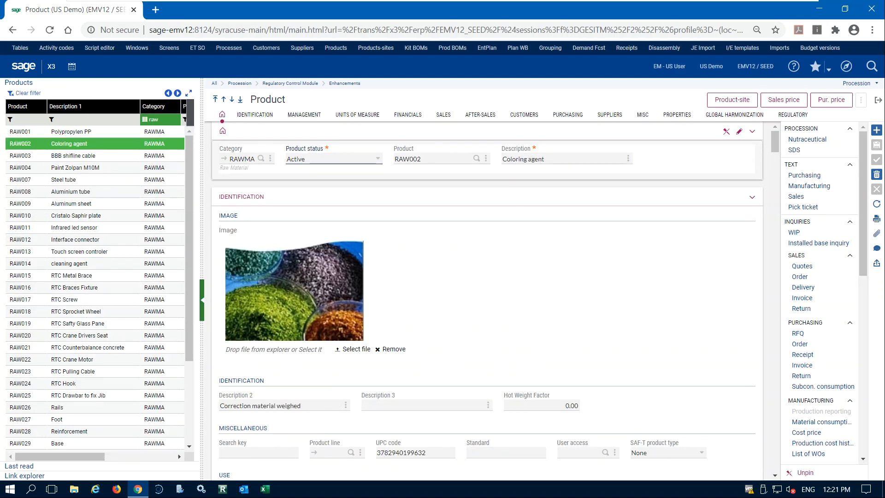
- Start a new product record and assign it the RAWMA Raw Material category
left_click(878, 131)
left_click(261, 158)
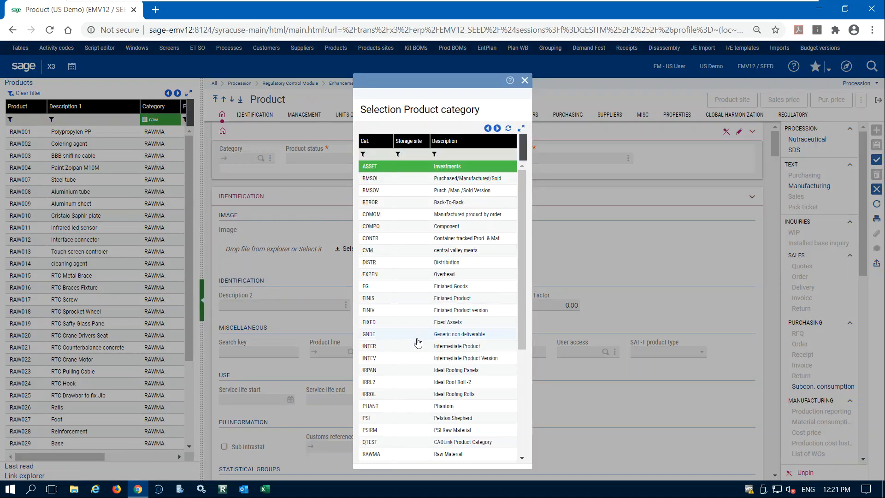
scroll(417, 341, "down", 4)
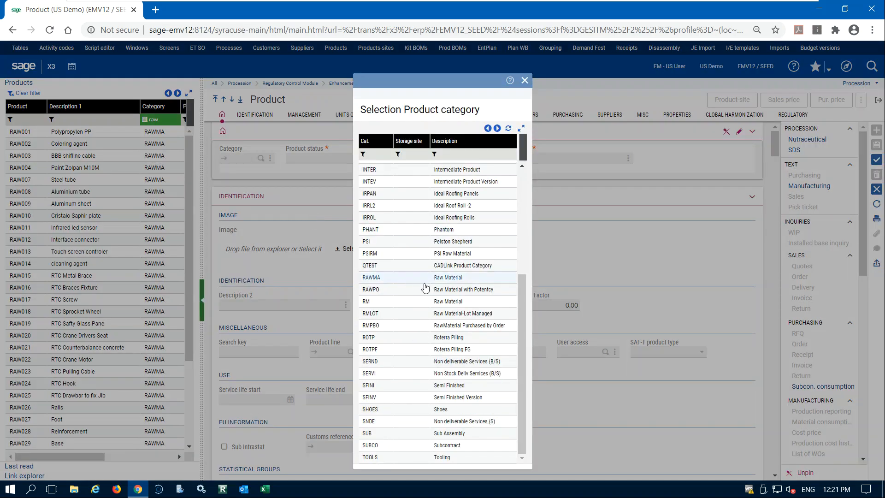
left_click(440, 282)
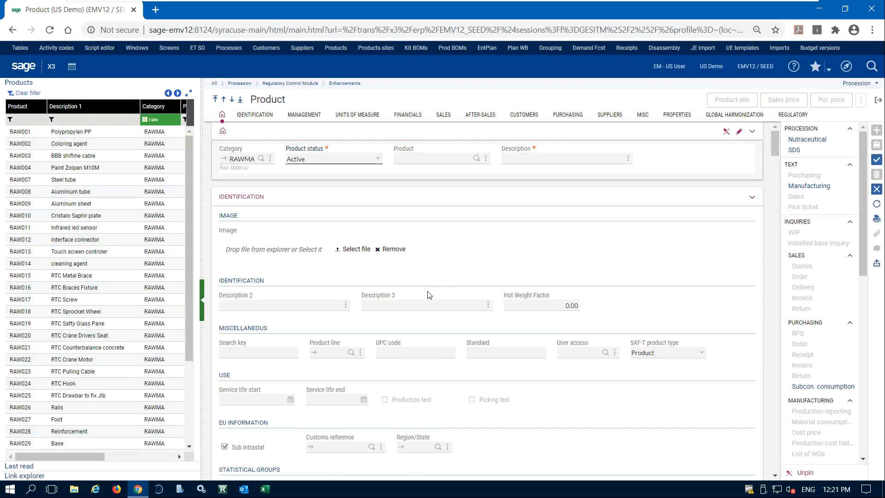
- Examine the category defaults on the new product, covering units of measure, financials, sales and management settings
left_click(358, 122)
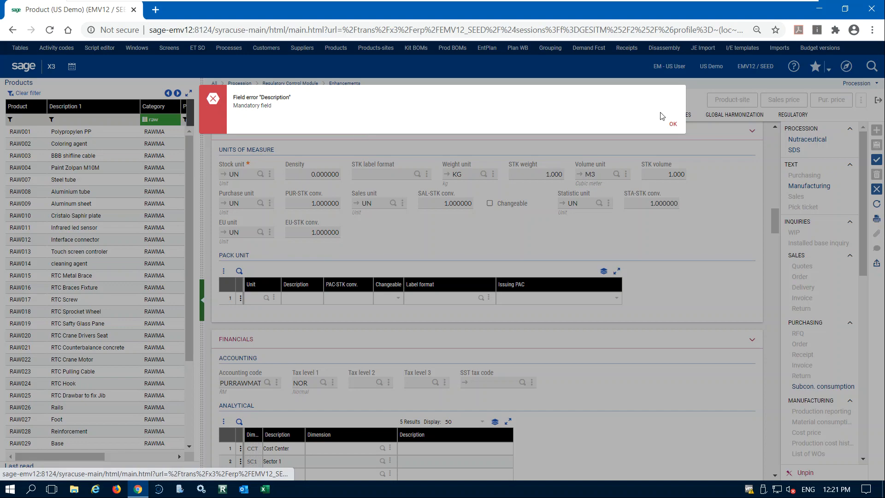
left_click(672, 123)
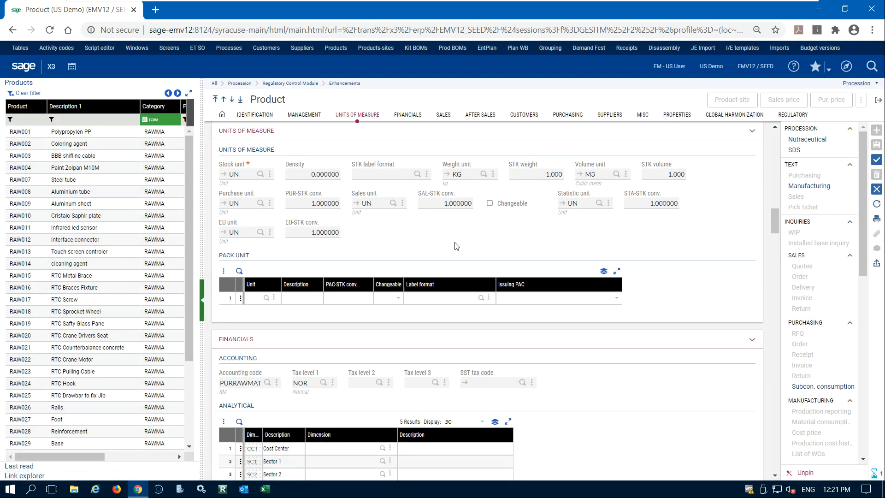
scroll(464, 237, "down", 20)
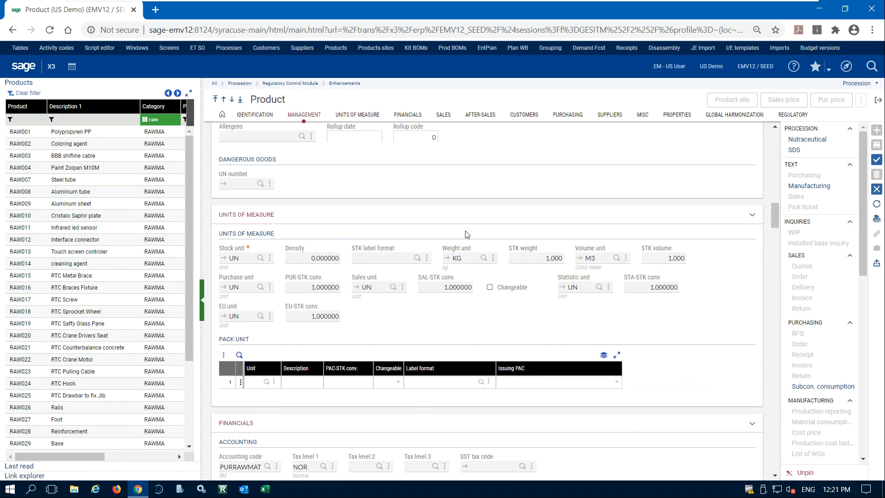
scroll(466, 234, "down", 5)
scroll(466, 230, "up", 4)
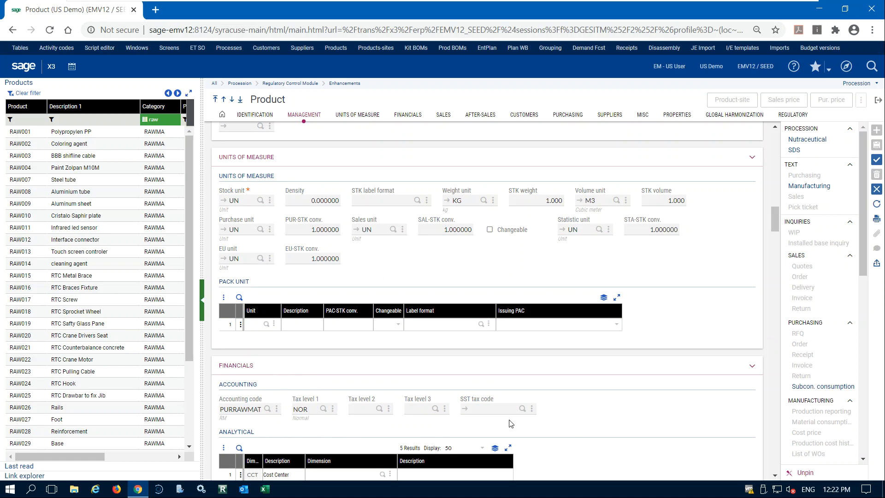
scroll(571, 426, "down", 6)
scroll(574, 424, "down", 3)
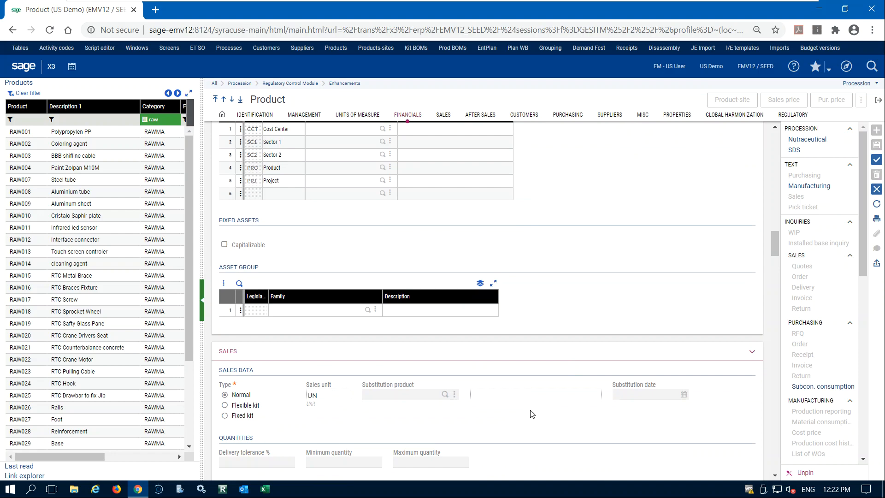
scroll(532, 413, "up", 10)
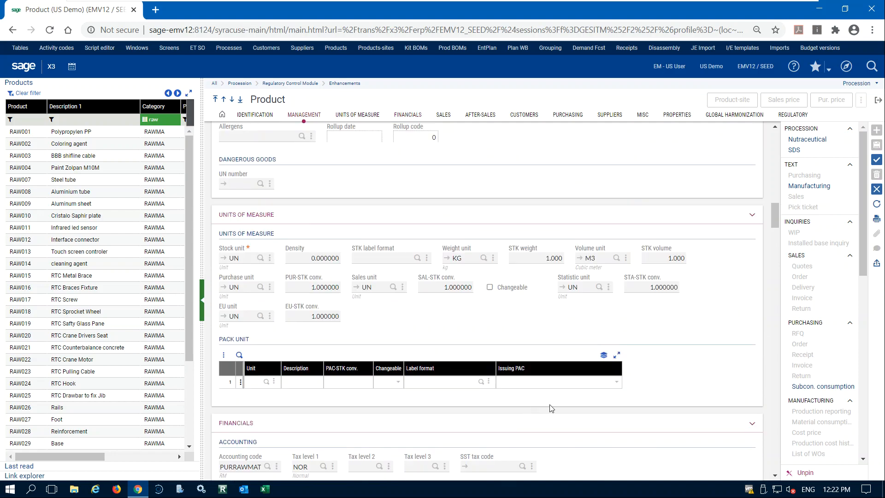
scroll(551, 408, "up", 4)
scroll(580, 371, "up", 10)
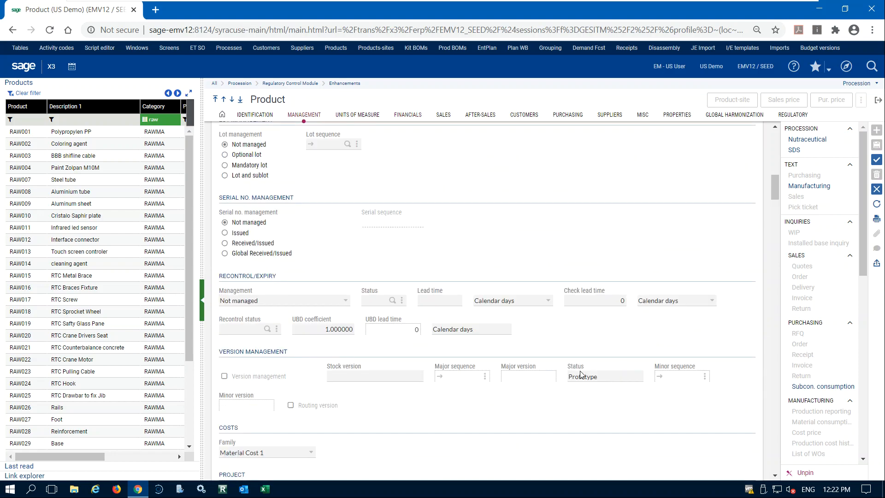
scroll(583, 345, "up", 10)
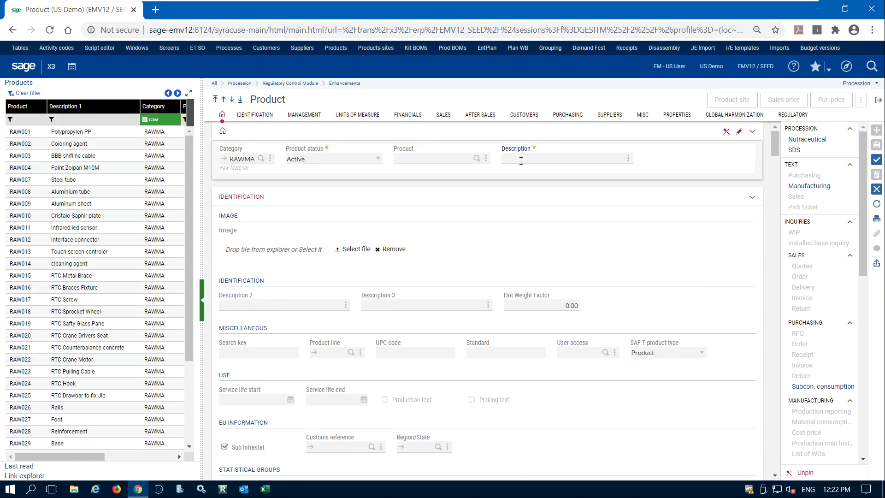
- Enter the description wood slat 1" x 4" x 8ft, check the identification fields and discard the new product
type("asdfasdf")
scroll(552, 238, "down", 3)
scroll(374, 253, "up", 3)
left_click(409, 353)
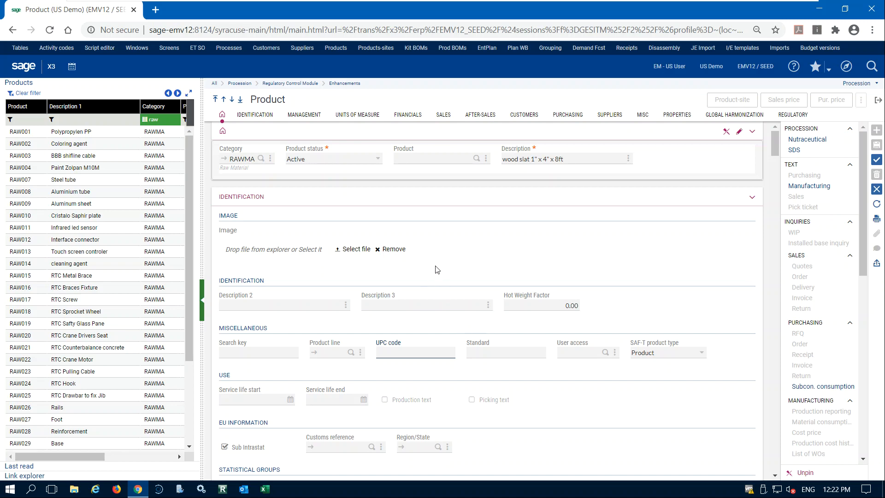
scroll(483, 259, "down", 2)
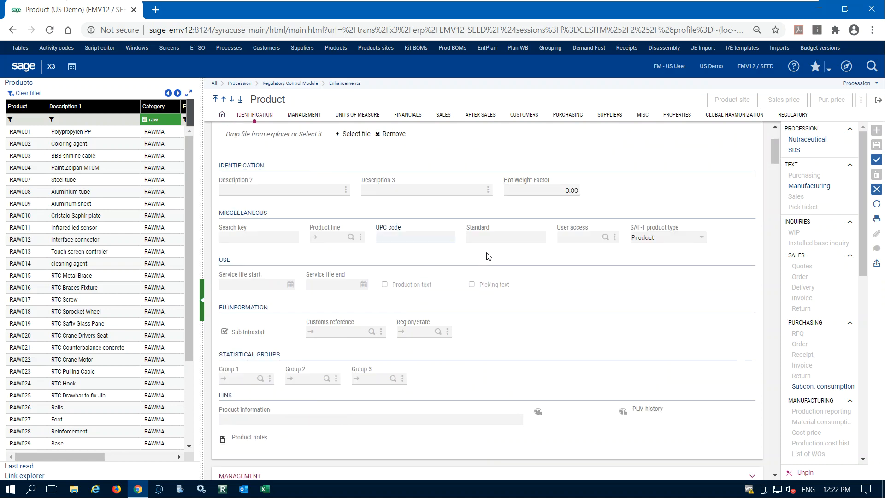
scroll(487, 255, "up", 2)
left_click(876, 190)
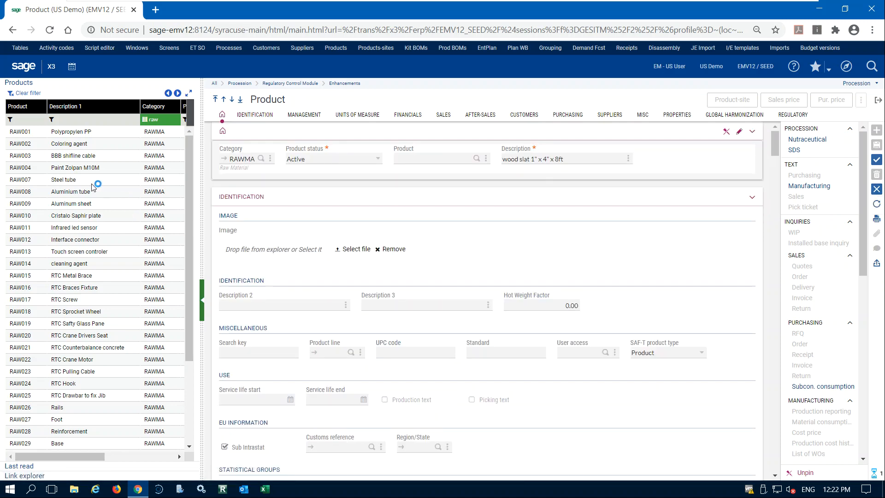
- Open product RAW015 RTC Metal Brace and display the available codes for its statistical Group 1
left_click(80, 119)
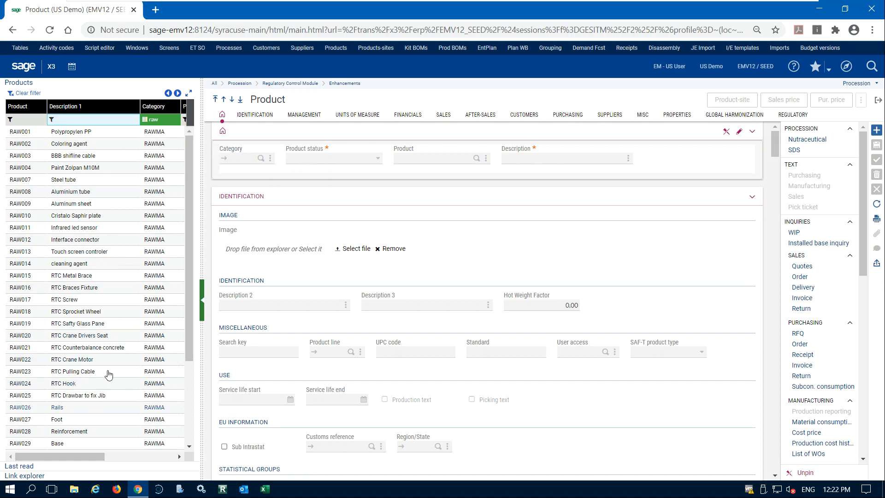
left_click(72, 275)
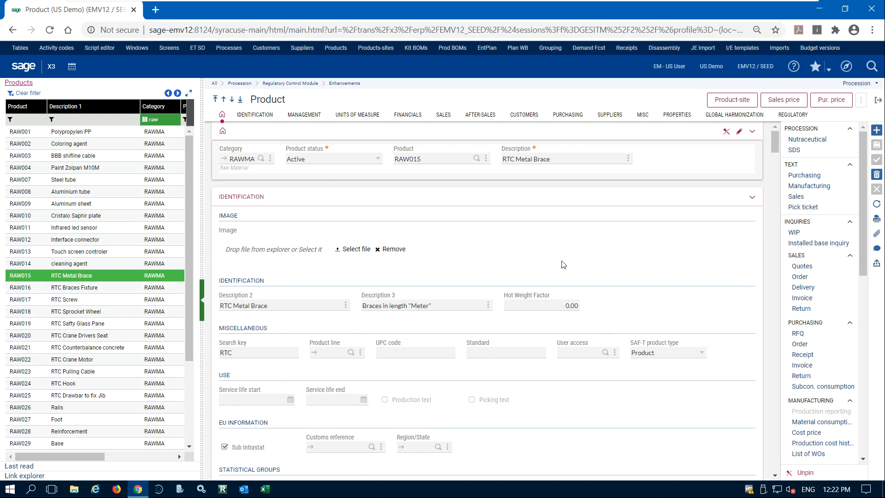
scroll(562, 263, "down", 3)
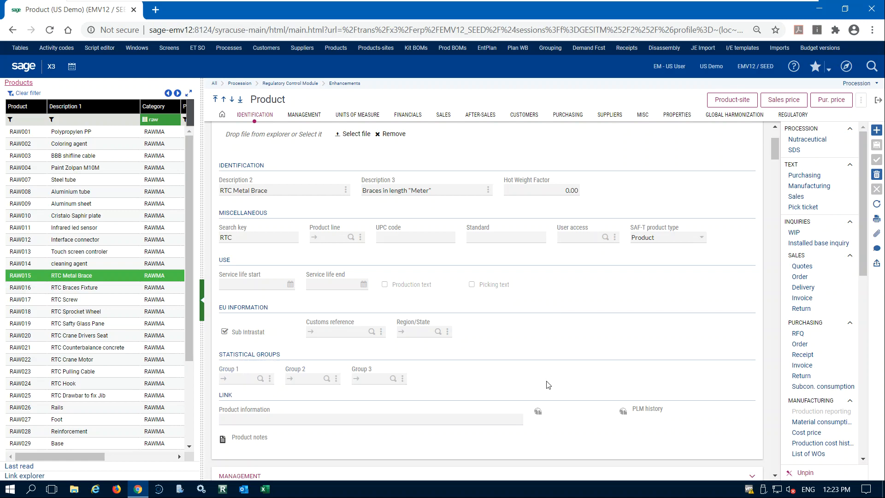
left_click(260, 379)
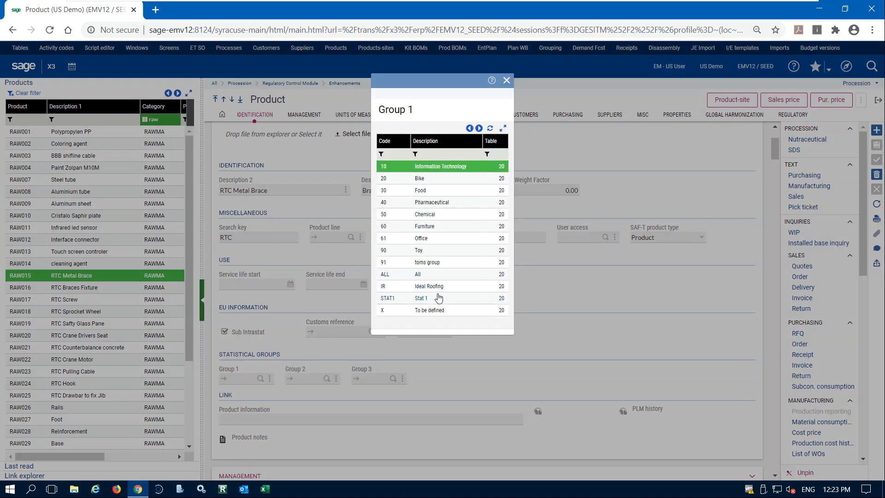
- Set the product's statistical groups to 60 Furniture for Group 1, 61 Series Chair for Group 2 and ALL for Group 3
left_click(429, 227)
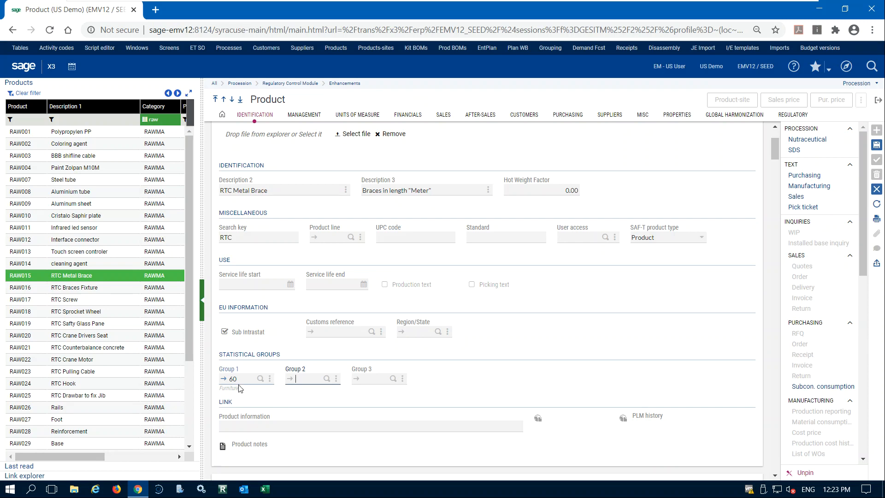
left_click(327, 379)
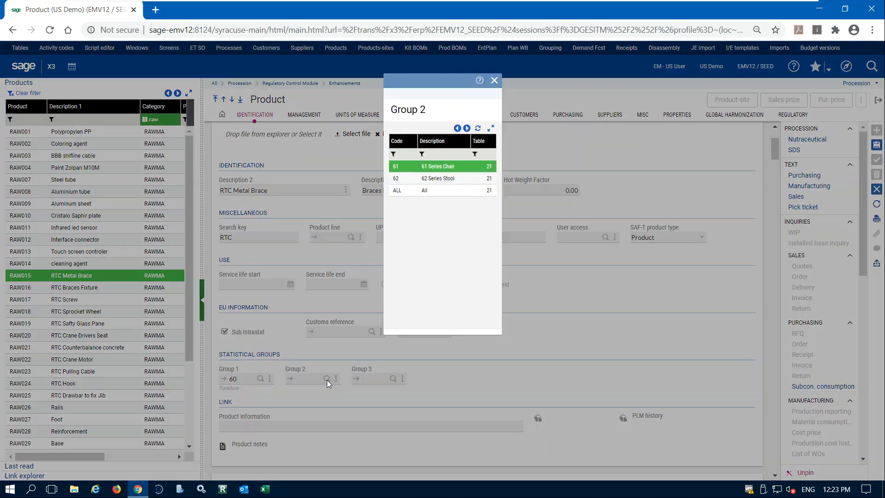
left_click(447, 167)
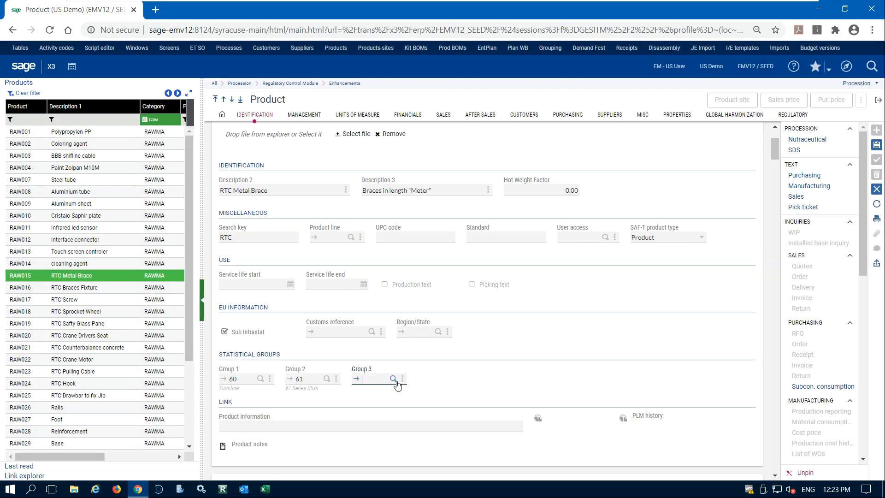
left_click(395, 379)
left_click(428, 178)
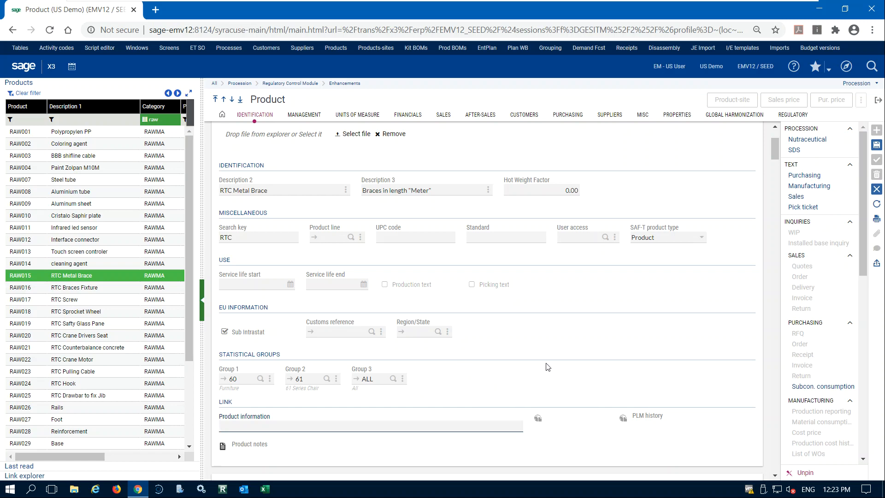
- Examine the product's stock management settings and stock parameters, including the available Management mode options
scroll(585, 349, "down", 3)
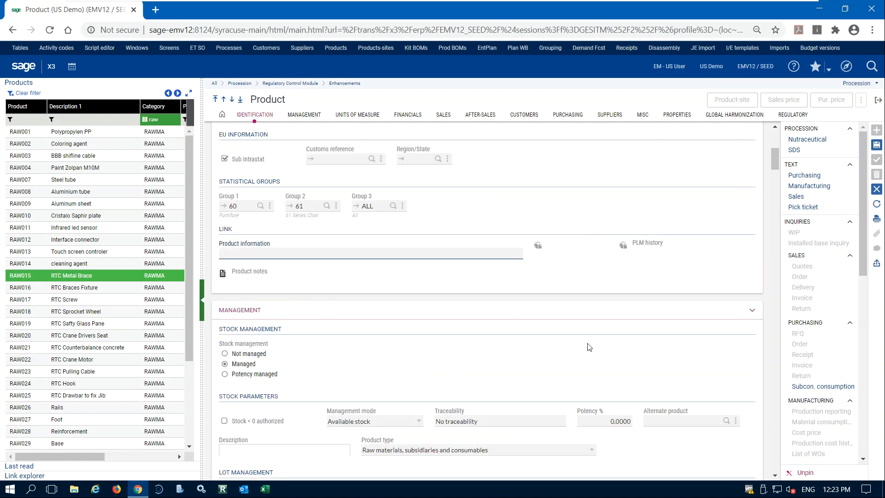
scroll(583, 350, "down", 1)
scroll(396, 294, "down", 1)
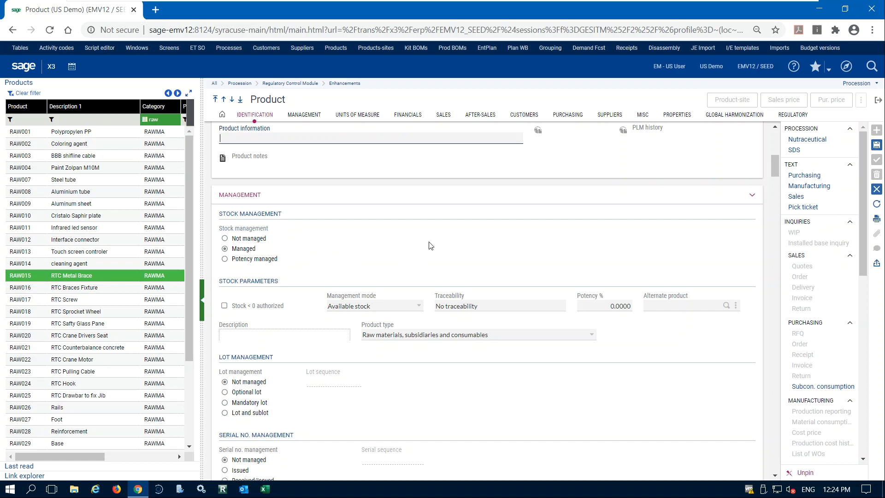
scroll(429, 225, "down", 2)
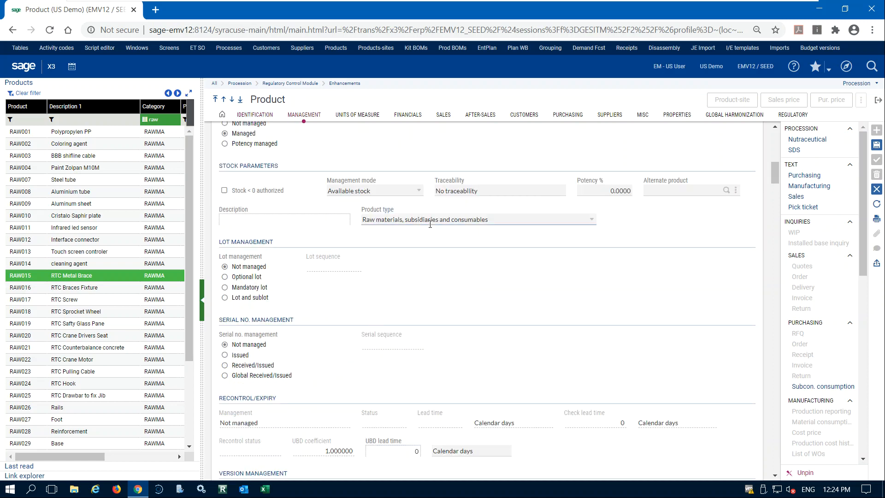
scroll(431, 226, "up", 1)
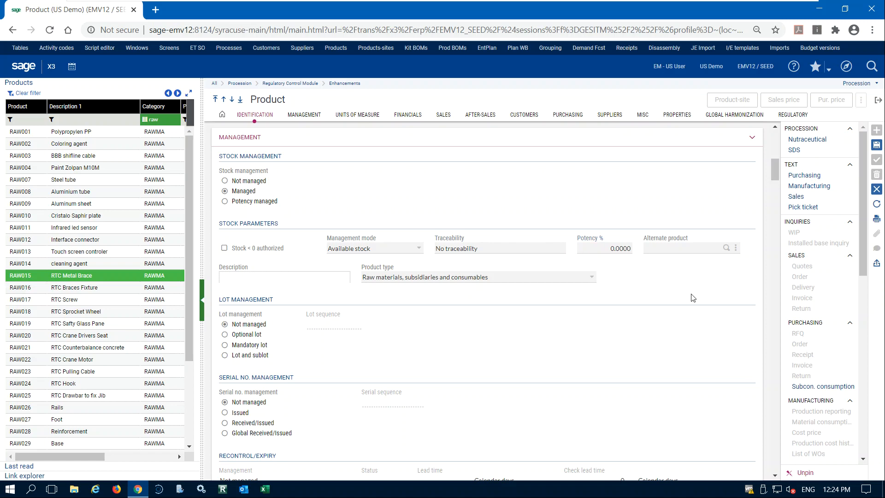
left_click(419, 248)
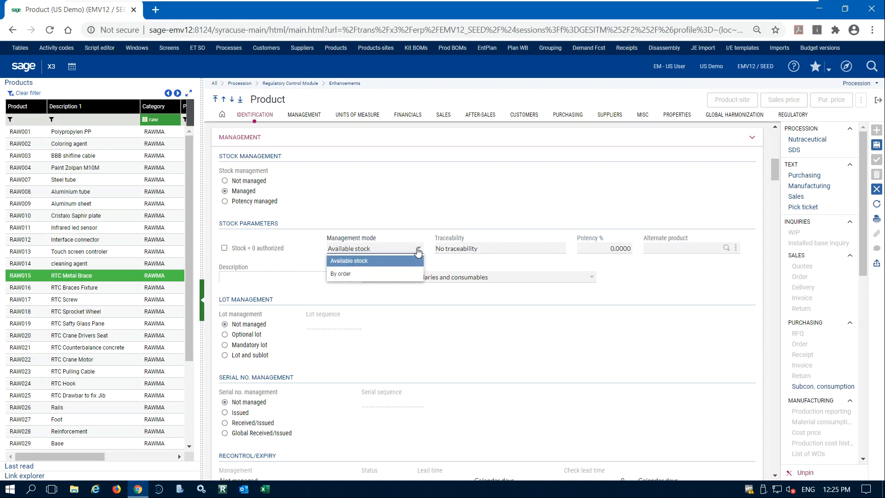
left_click(398, 224)
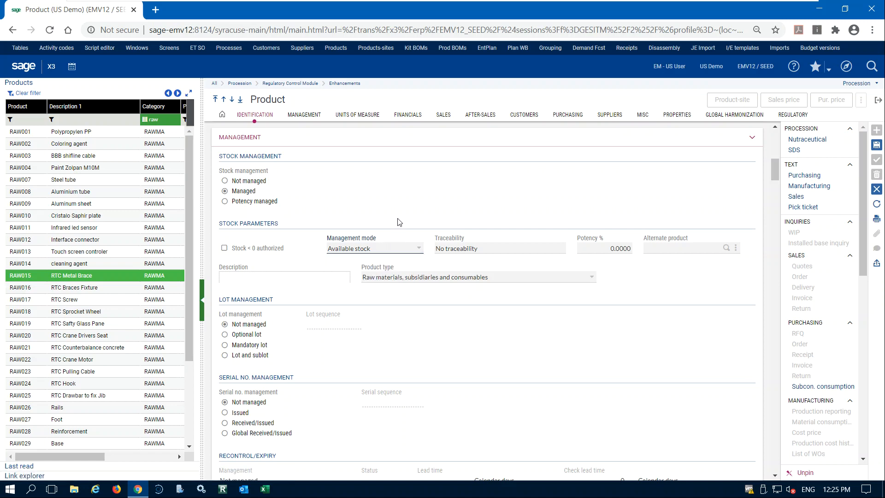
left_click(421, 250)
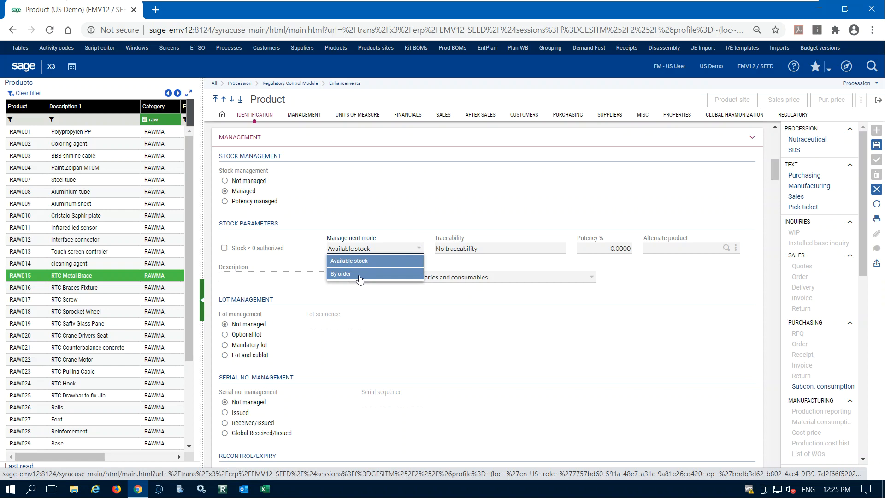
triple_click(444, 306)
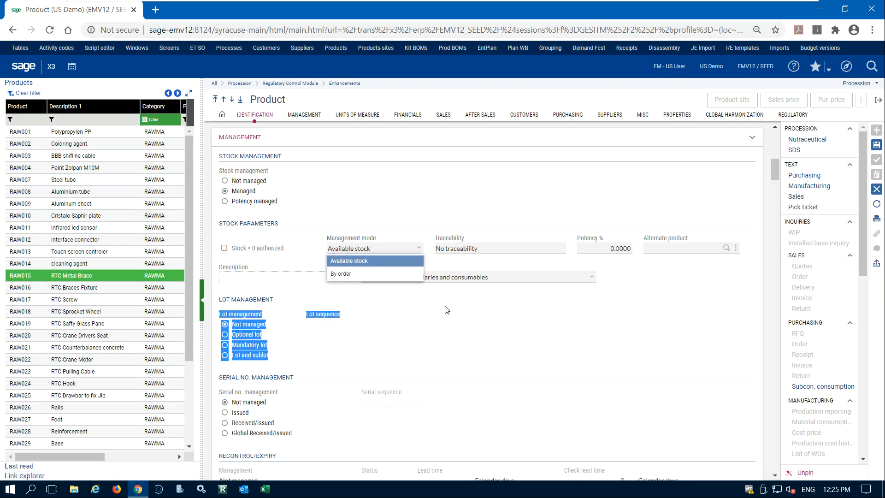
left_click(400, 182)
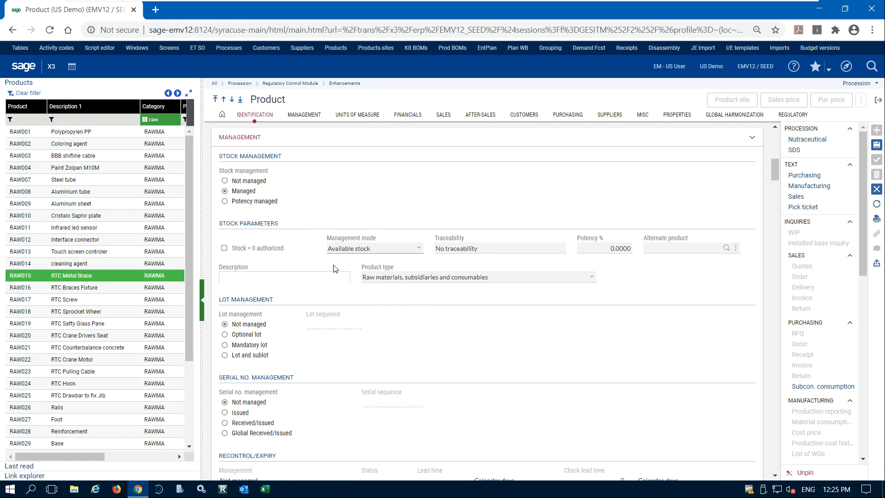
- Review the product's header description and identification fields alongside its stock parameters and product type
scroll(391, 212, "down", 2)
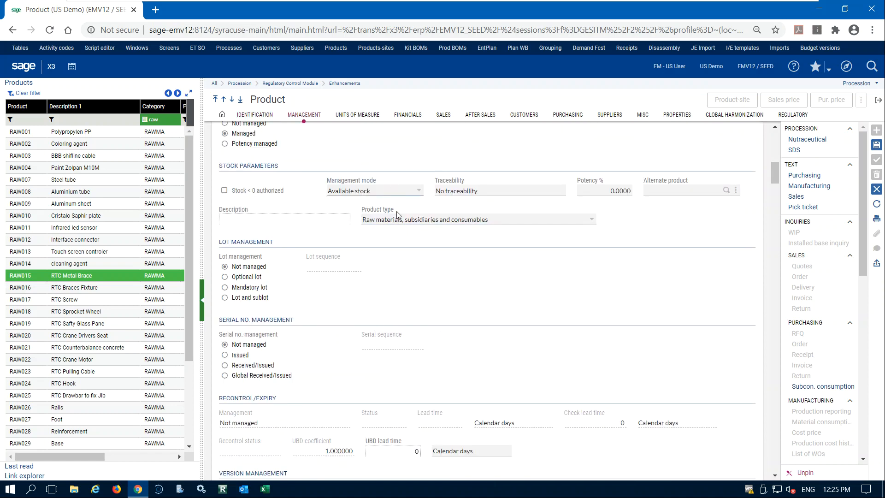
scroll(397, 214, "up", 5)
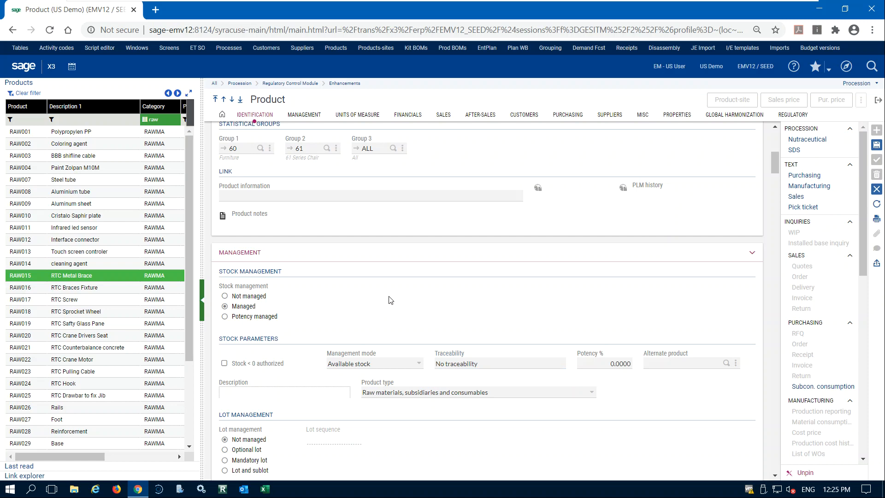
scroll(392, 297, "up", 10)
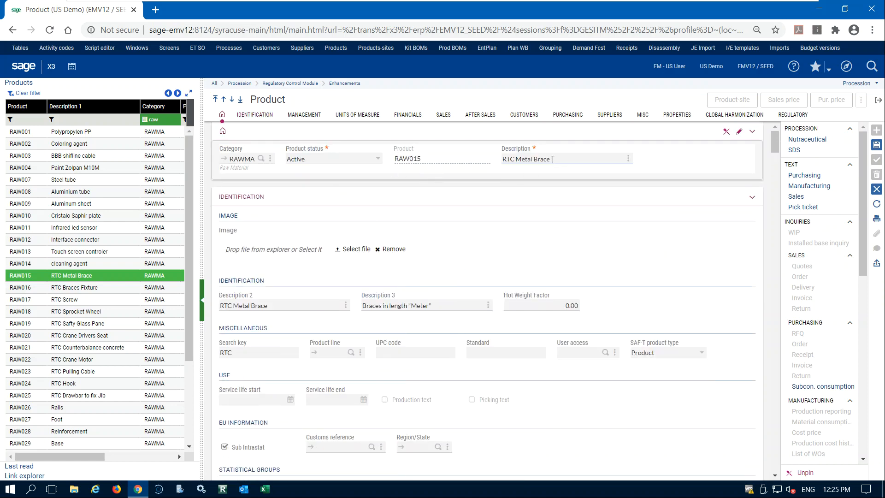
scroll(461, 230, "down", 3)
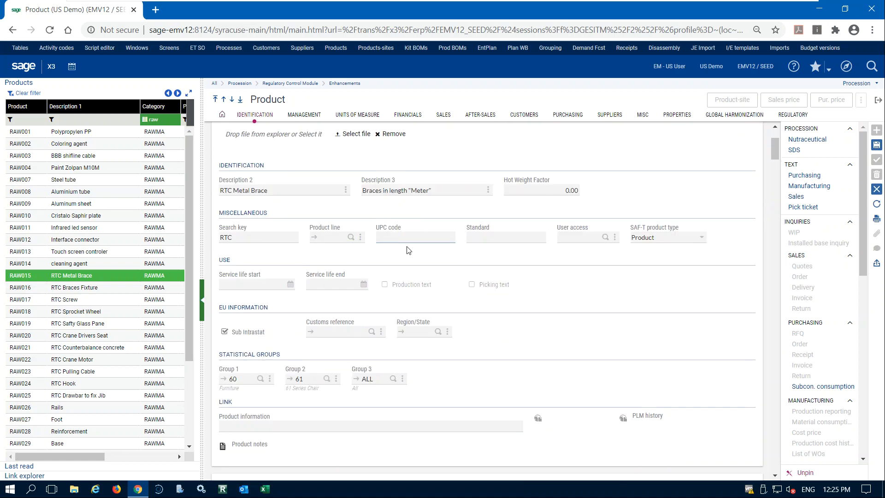
scroll(433, 266, "up", 3)
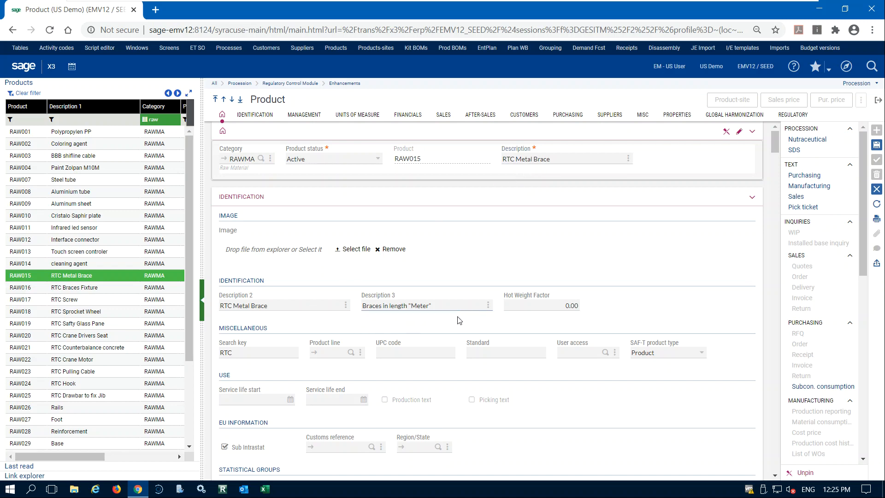
scroll(461, 318, "down", 6)
scroll(464, 316, "down", 3)
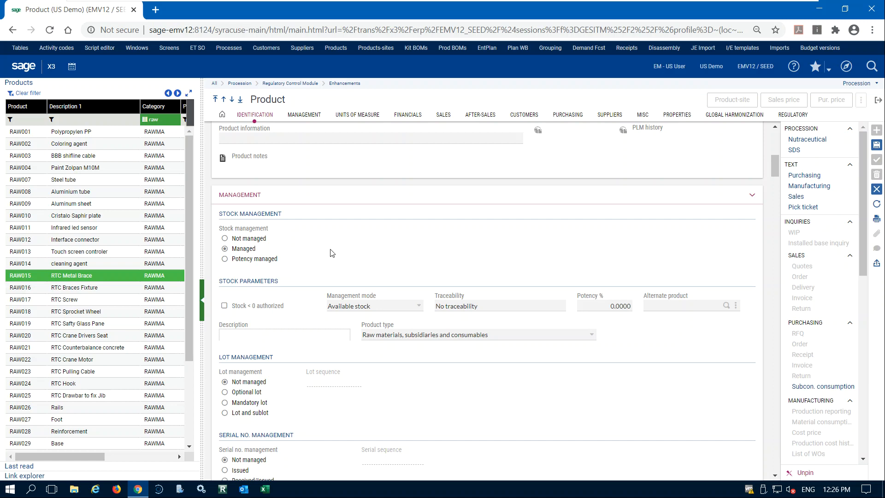
- Examine the product's lot, serial number, recontrol/expiry and version management settings, and display the available cost Family options
scroll(339, 252, "down", 5)
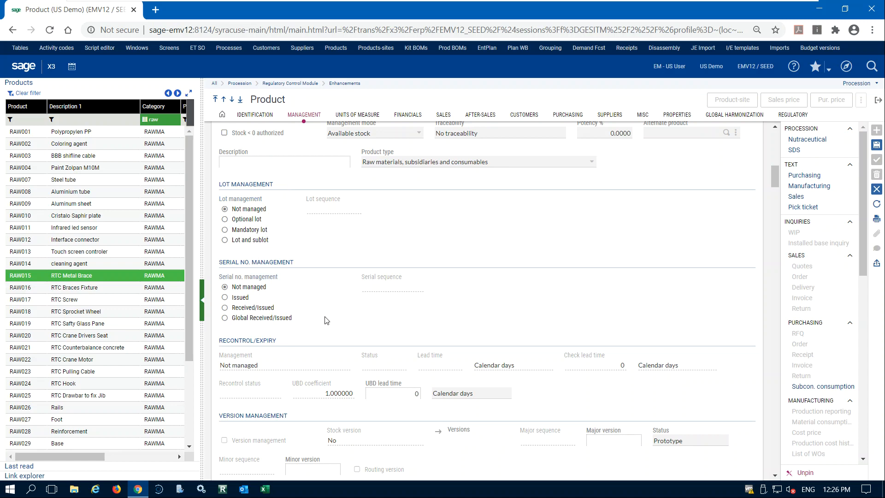
scroll(424, 306, "down", 3)
scroll(425, 308, "up", 1)
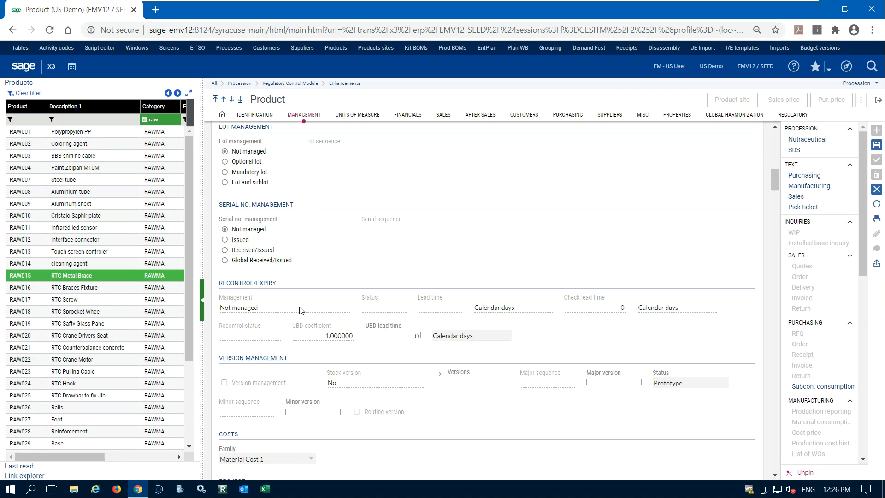
scroll(342, 288, "down", 3)
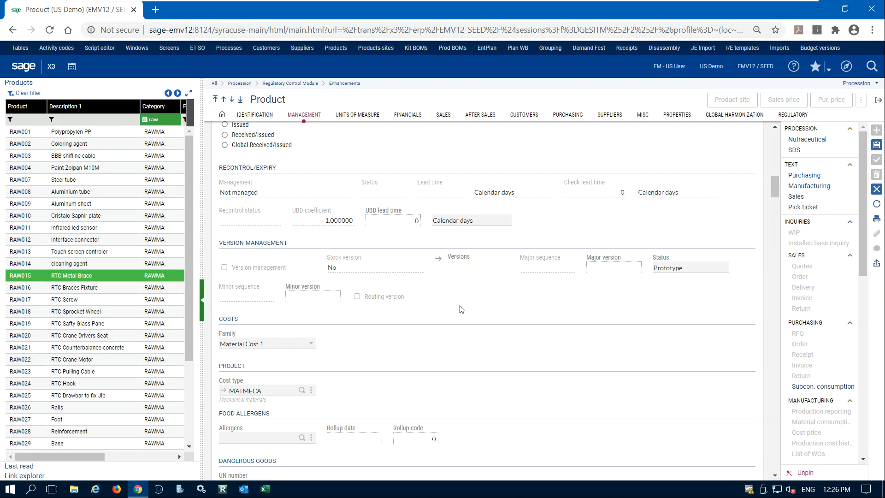
scroll(513, 289, "down", 3)
scroll(513, 289, "down", 1)
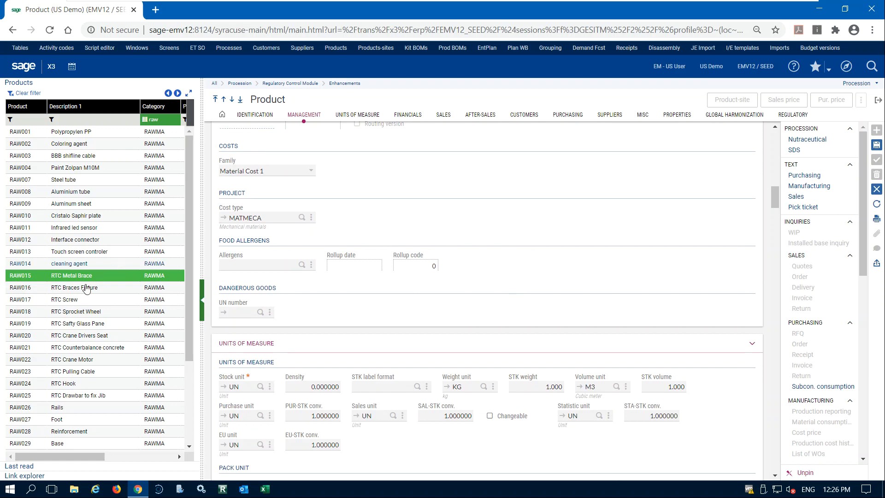
left_click(311, 172)
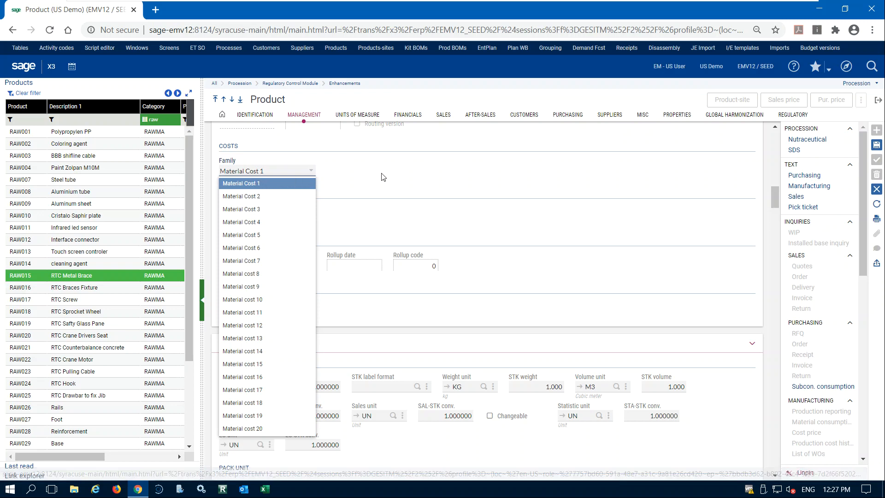
left_click(437, 190)
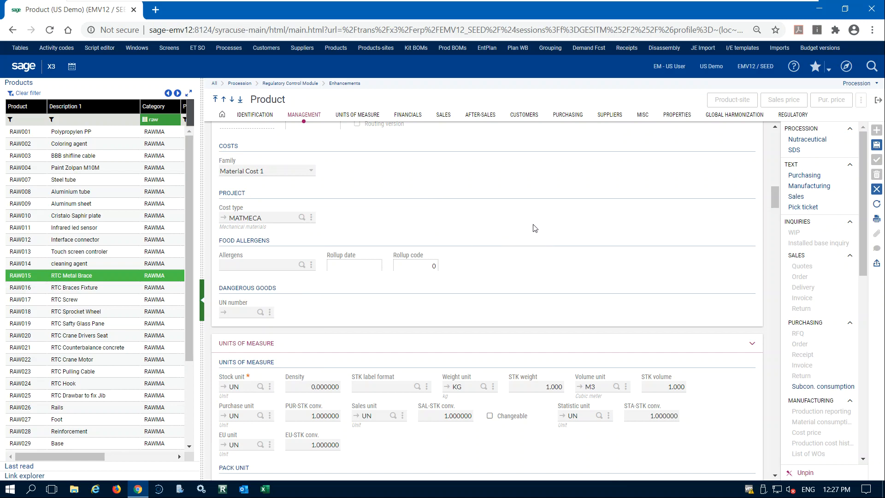
- Display the food allergens selectable for the product, close the list and view the units of measure
scroll(538, 225, "down", 1)
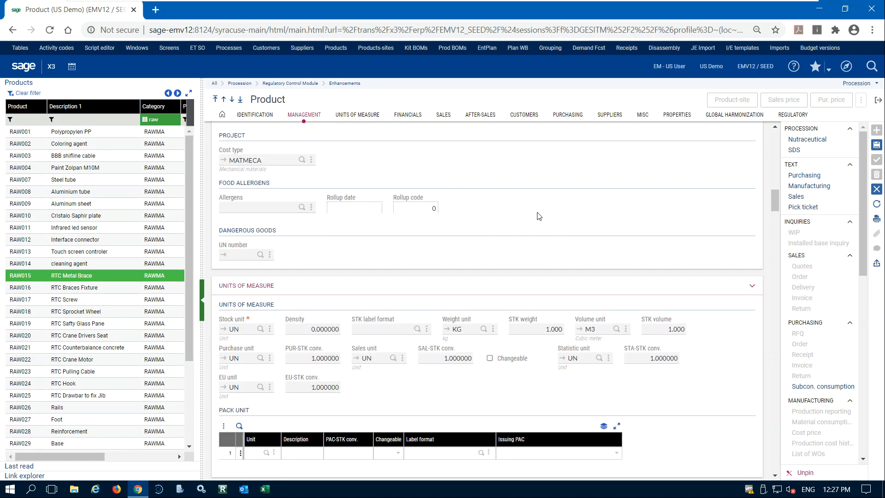
left_click(303, 207)
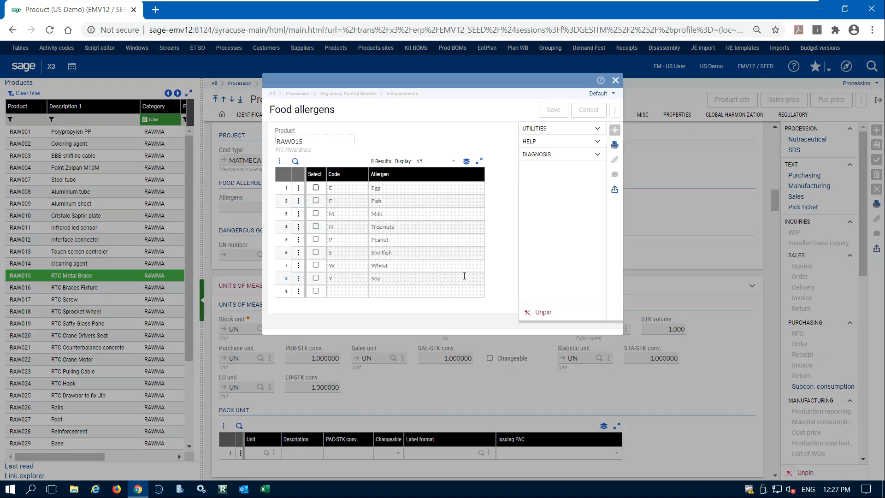
left_click(616, 81)
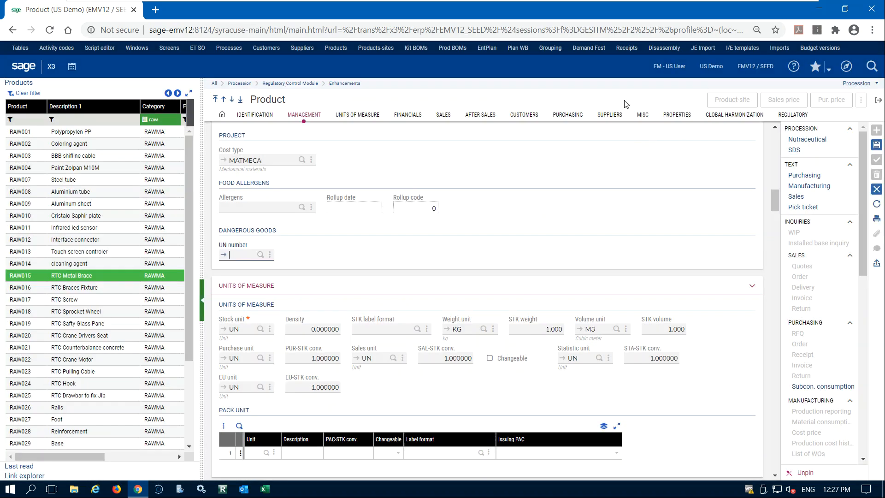
scroll(445, 362, "down", 3)
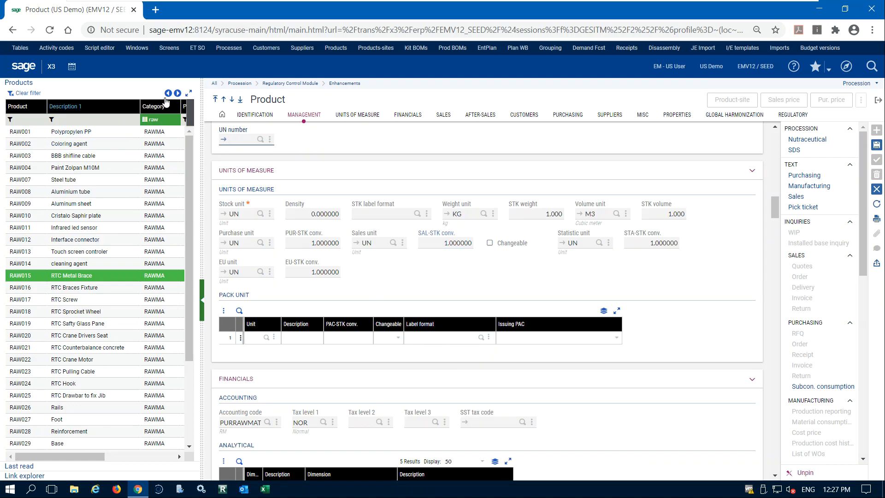
- Filter the product list by category fin and open FIN006 Adult road sport bike, leaving the edited product unsaved
left_click(24, 94)
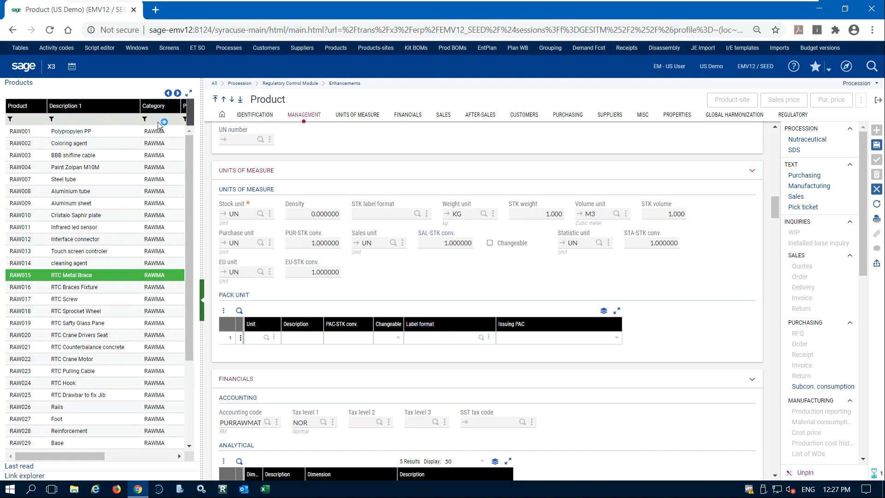
left_click(160, 119)
type("f")
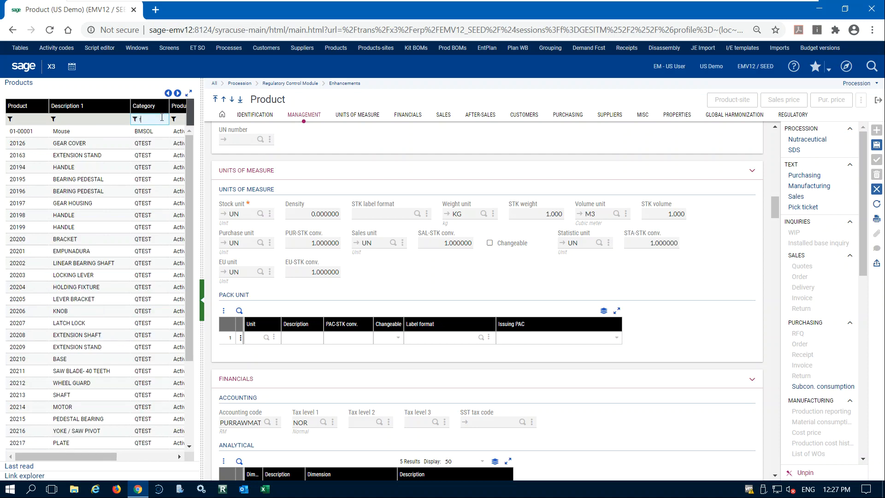
type("in")
key("Return")
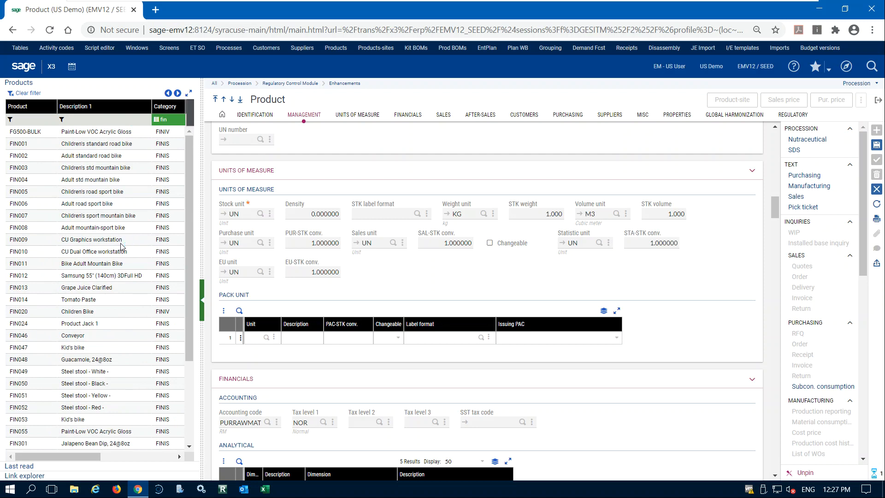
left_click(95, 206)
left_click(651, 121)
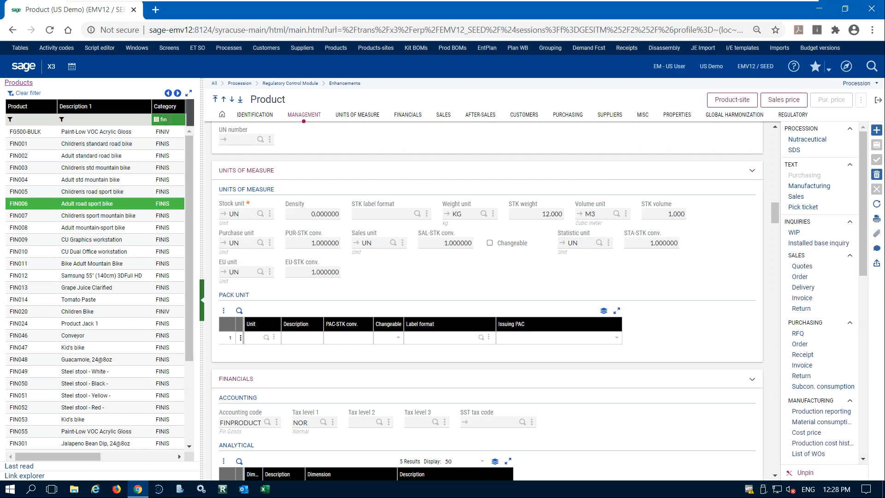
- Change the category filter of the product list to fg
left_click(174, 120)
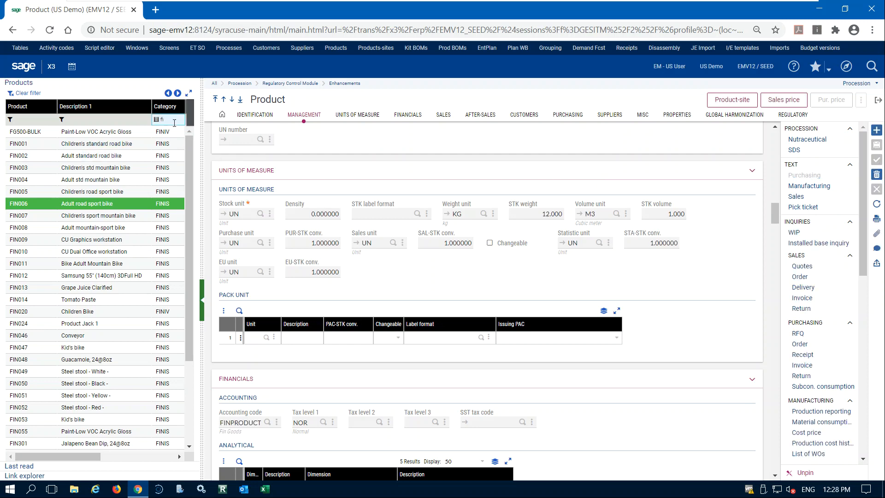
type("g")
key("Return")
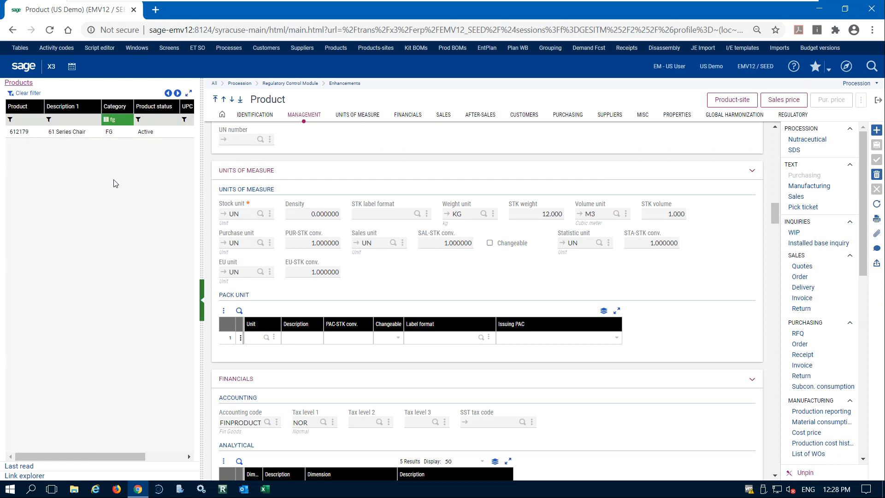
- Open product 612179 61 Series Chair to view its units of measure
left_click(125, 133)
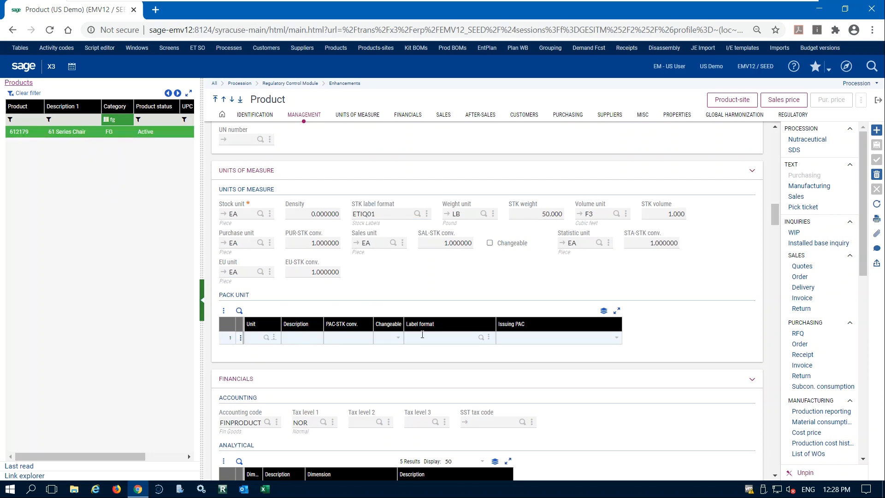
- Change the category filter of the product list to f and open FIN301 Jalapeno Bean Dip, 24@8oz
left_click(126, 123)
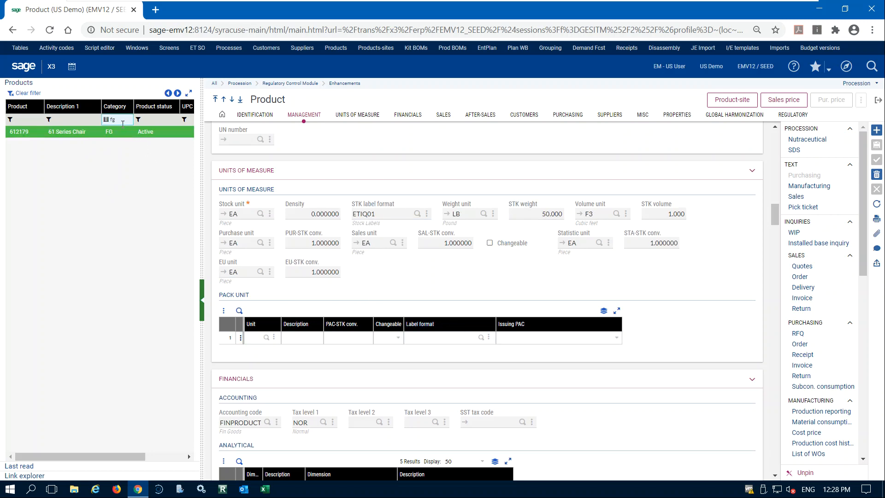
key("Return")
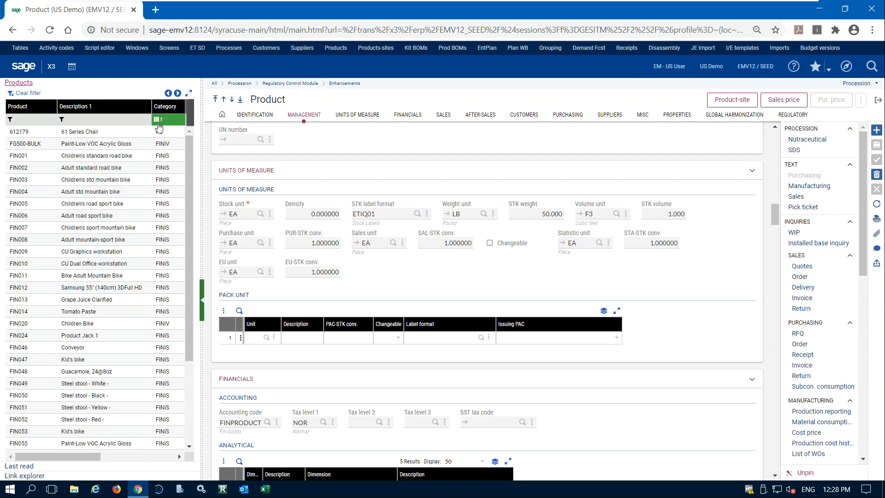
scroll(133, 248, "down", 3)
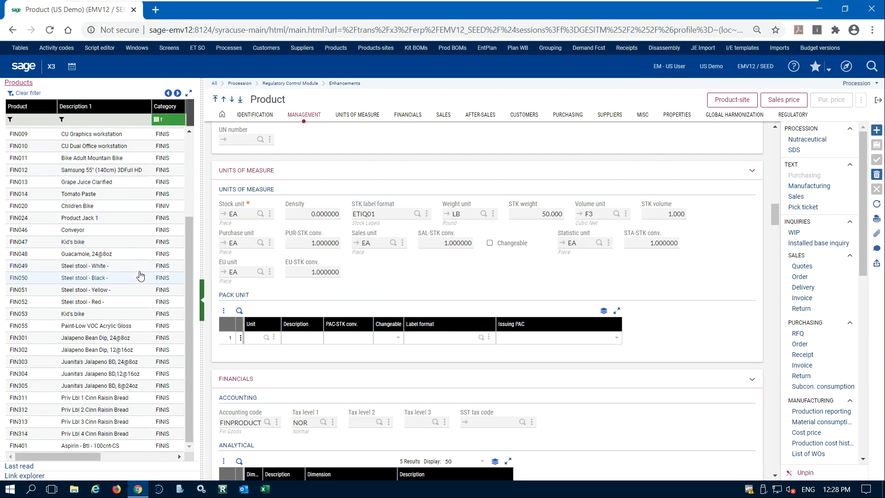
left_click(156, 313)
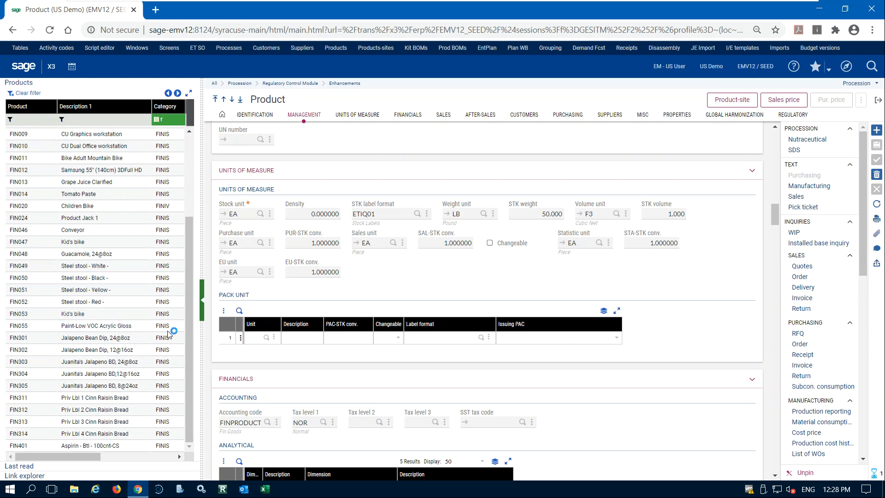
left_click(123, 354)
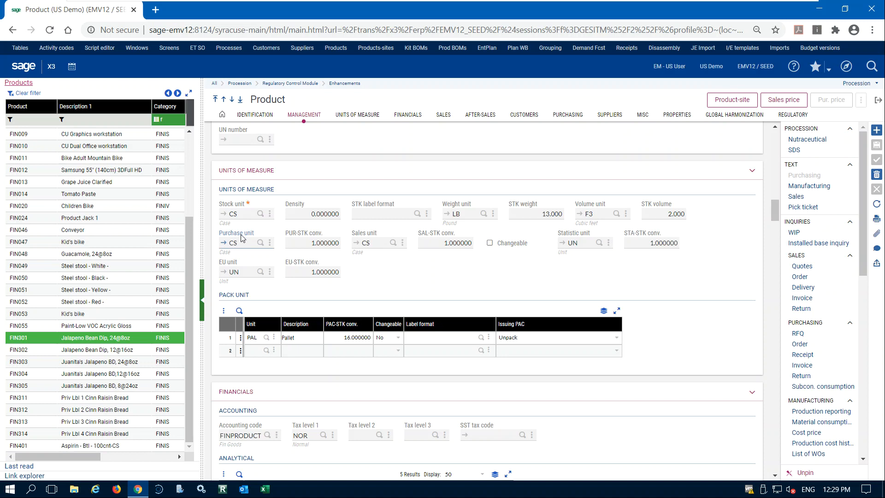
- Examine FIN301's units of measure, pack unit, accounting, analytical dimensions and asset group, continuing to its sales data
left_click(239, 213)
scroll(487, 274, "down", 3)
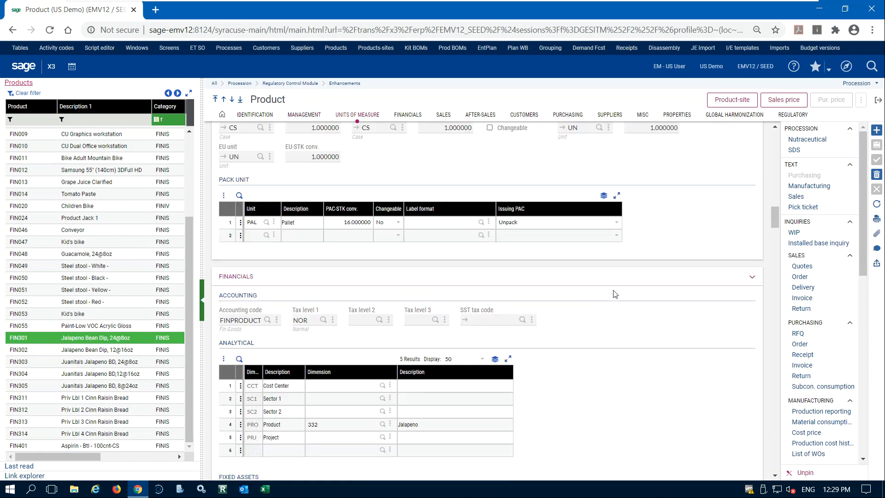
scroll(614, 296, "down", 3)
scroll(614, 296, "down", 12)
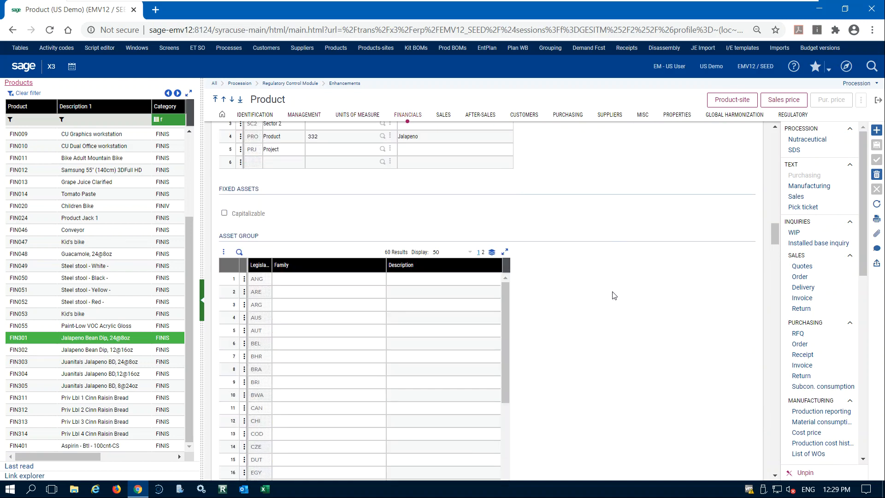
scroll(614, 295, "down", 5)
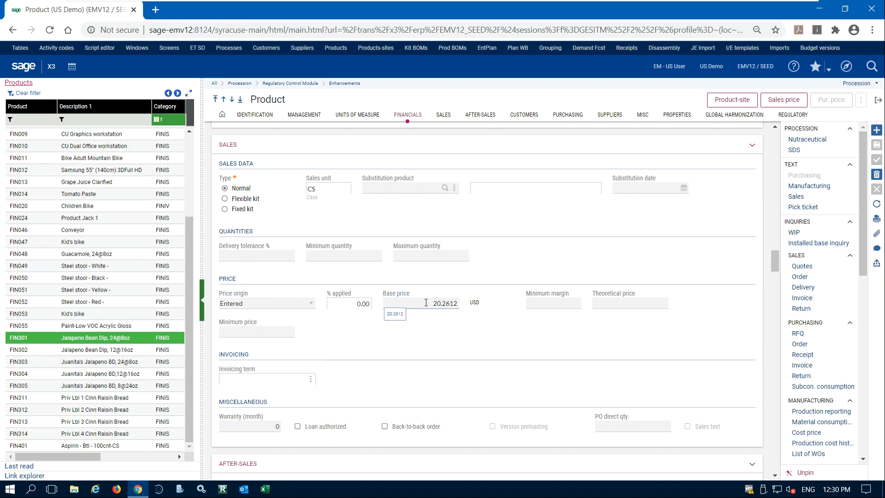
- Display the Price origin options in the product's sales pricing and close the list without changing the selection
left_click(312, 304)
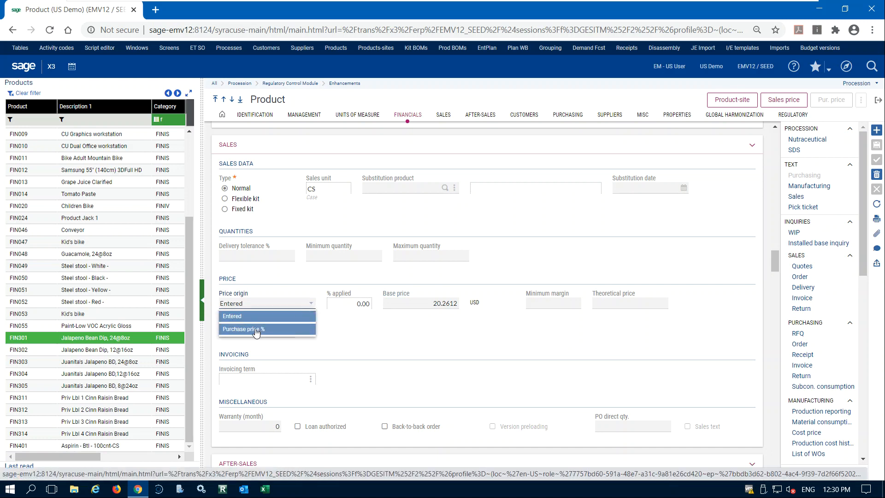
left_click(349, 305)
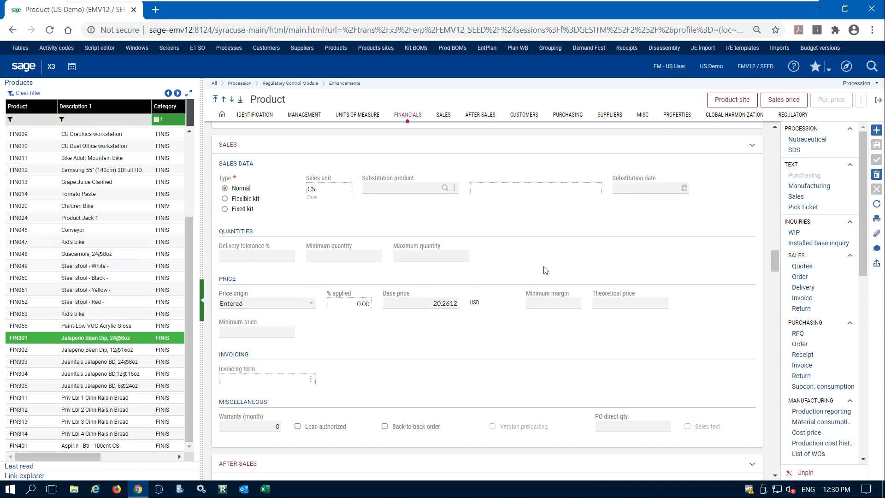
left_click(556, 305)
- Examine the product's after-sales settings, including contract templates, alternate BOM and consumption type
scroll(505, 277, "down", 3)
scroll(509, 270, "down", 6)
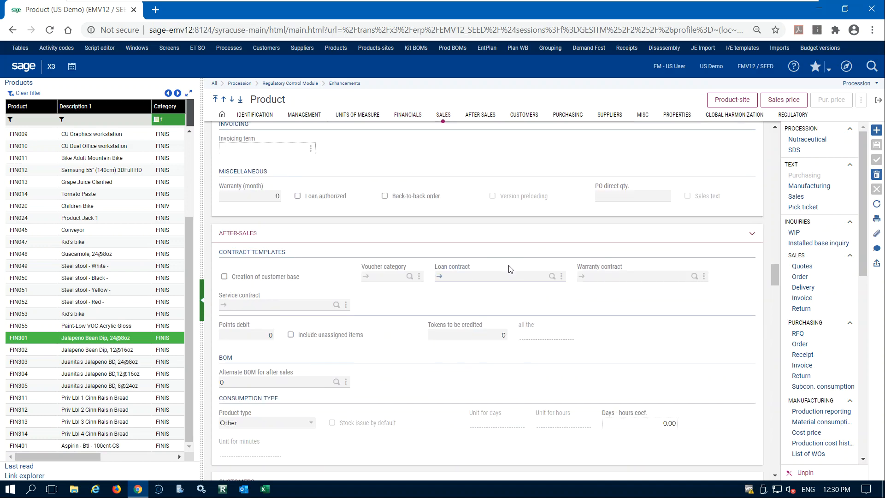
scroll(508, 270, "up", 3)
scroll(405, 342, "down", 1)
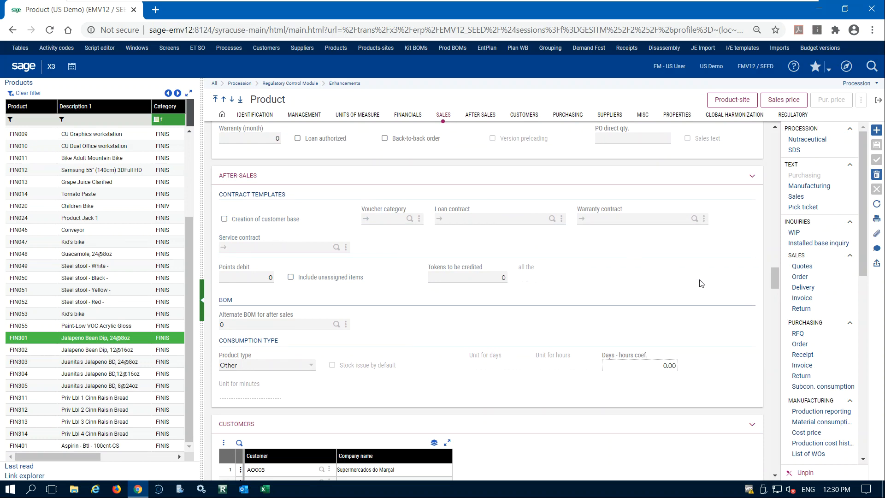
scroll(458, 299, "down", 2)
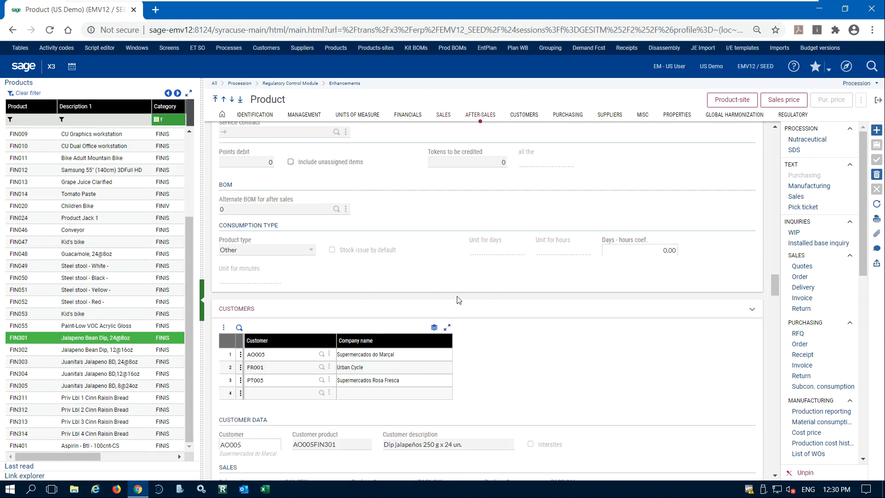
- Show the customer-specific product data for Urban Cycle, Supermercados Rosa Fresca and Supermercados do Marçal in turn
scroll(458, 300, "down", 3)
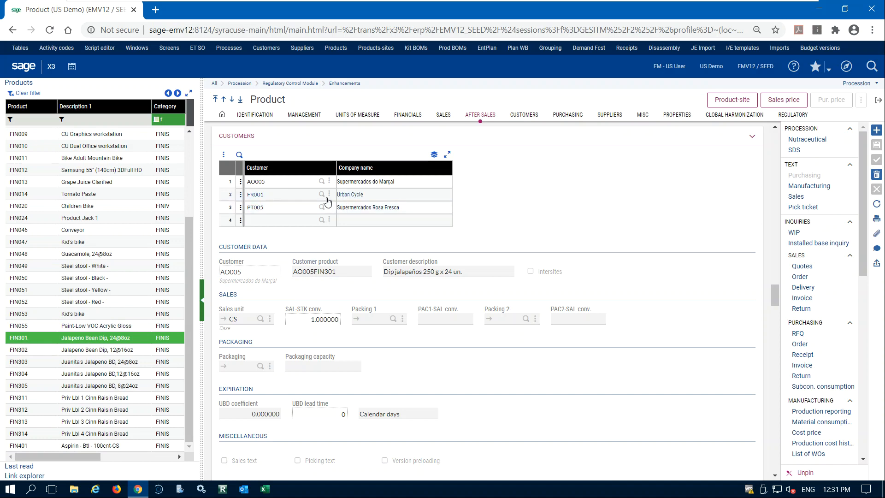
left_click(295, 196)
left_click(290, 208)
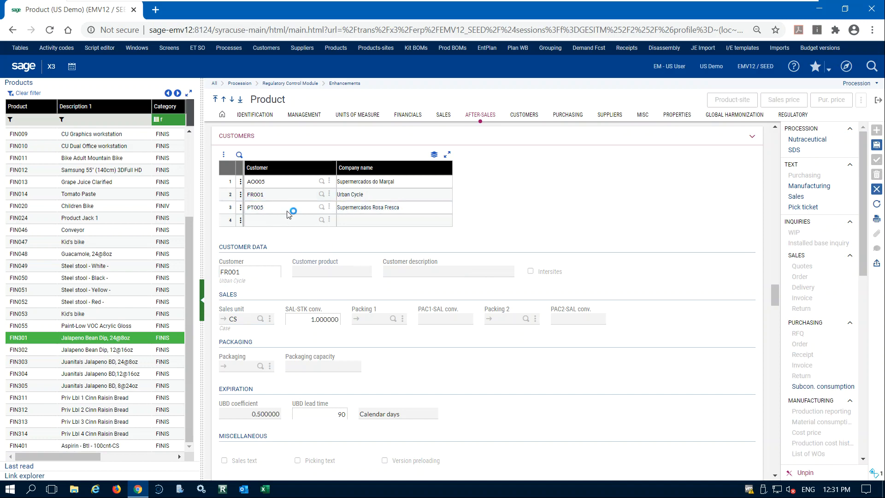
left_click(287, 183)
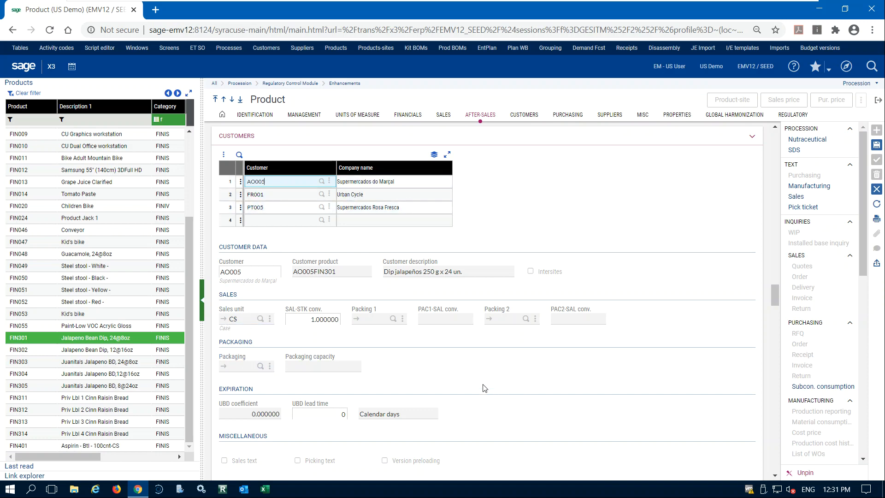
- Filter the product list by category raw and open RAW017 RTC Screw, discarding the pending modifications to FIN301
scroll(539, 374, "down", 4)
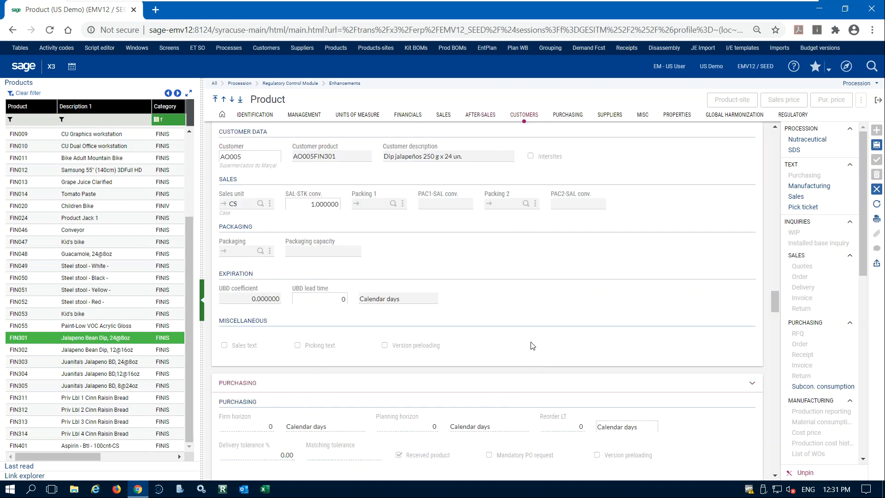
scroll(549, 352, "down", 4)
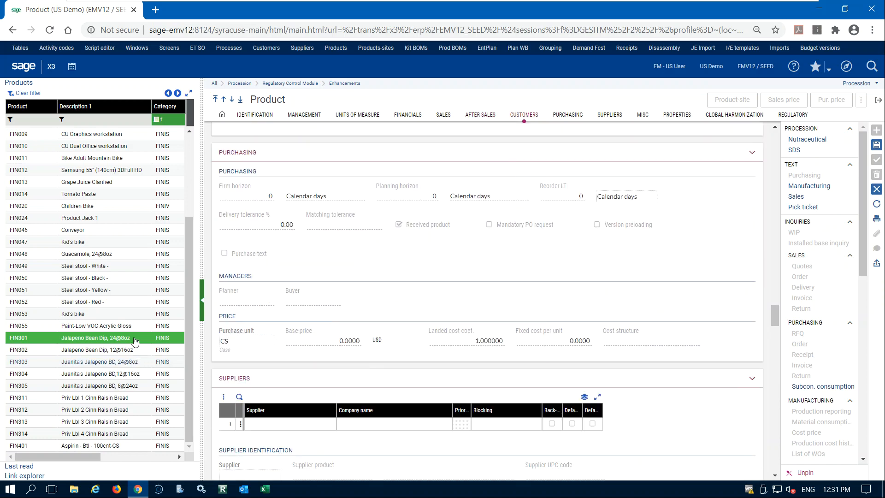
scroll(155, 146, "up", 1)
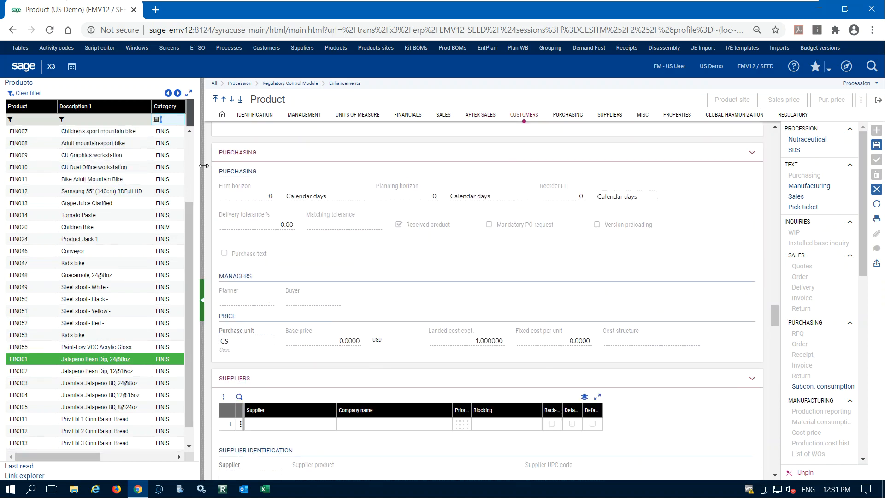
key("Tab")
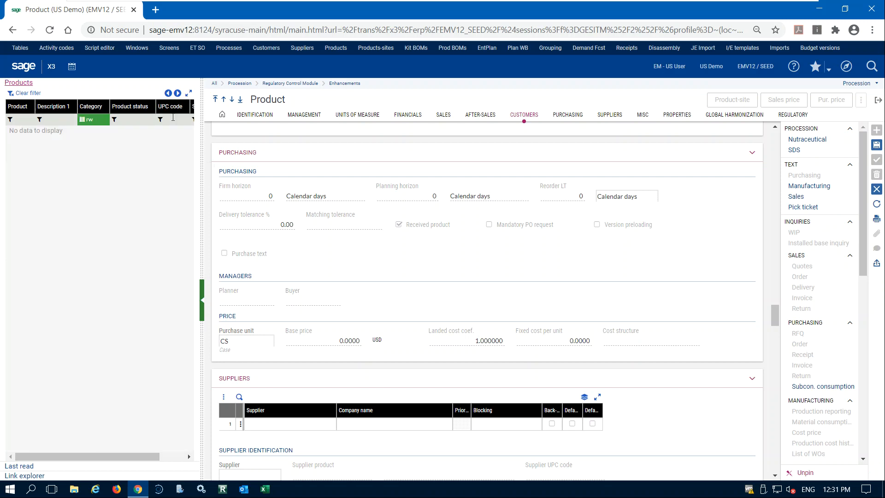
left_click(98, 112)
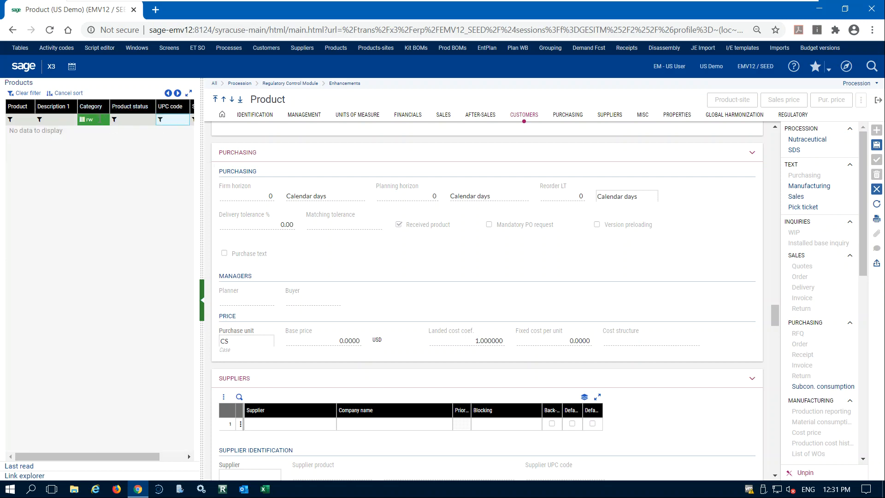
left_click(98, 120)
key("BackSpace")
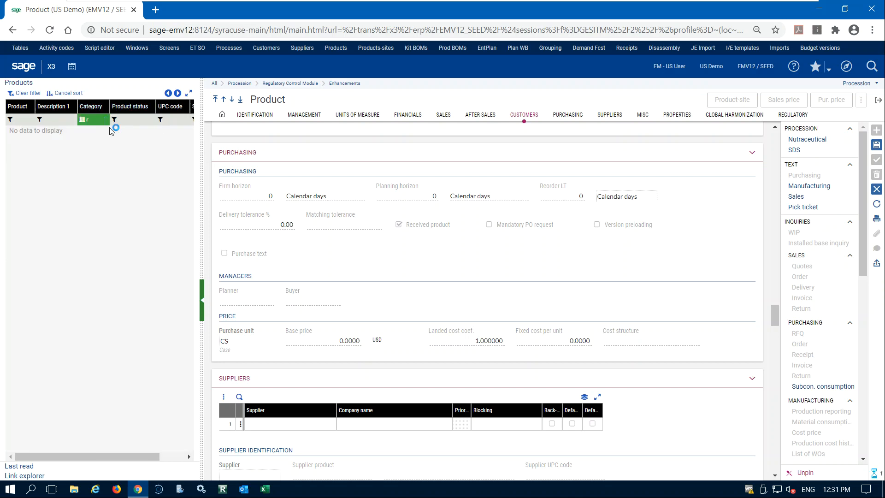
left_click(122, 458)
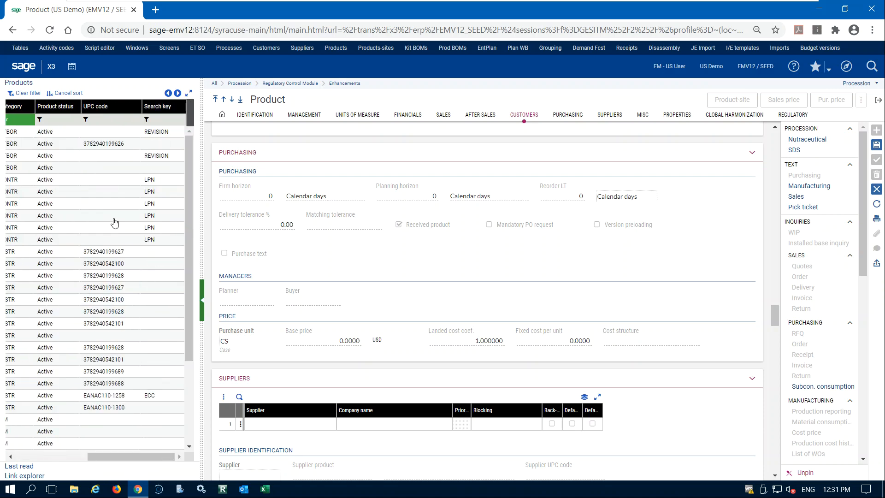
left_click_drag(101, 459, 27, 457)
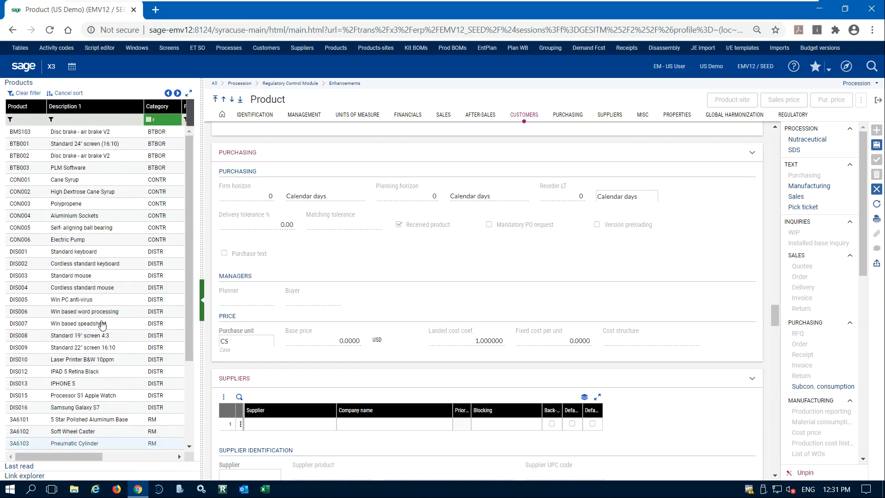
type("aw")
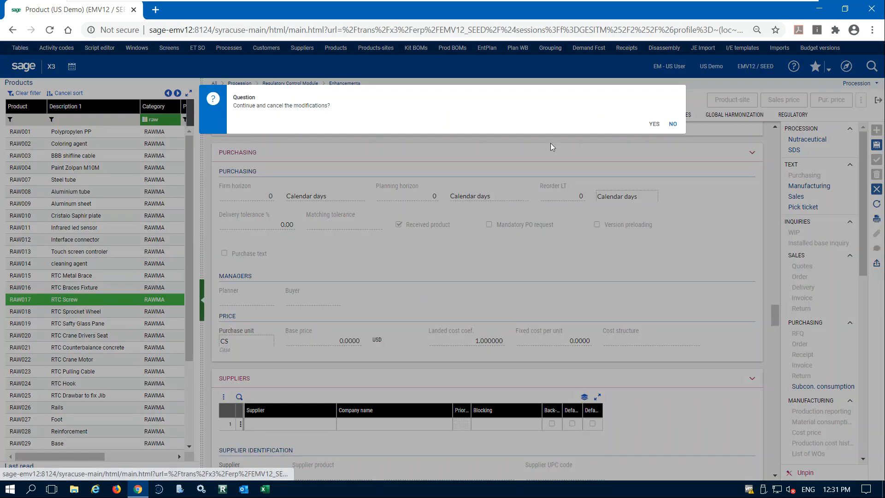
left_click(653, 123)
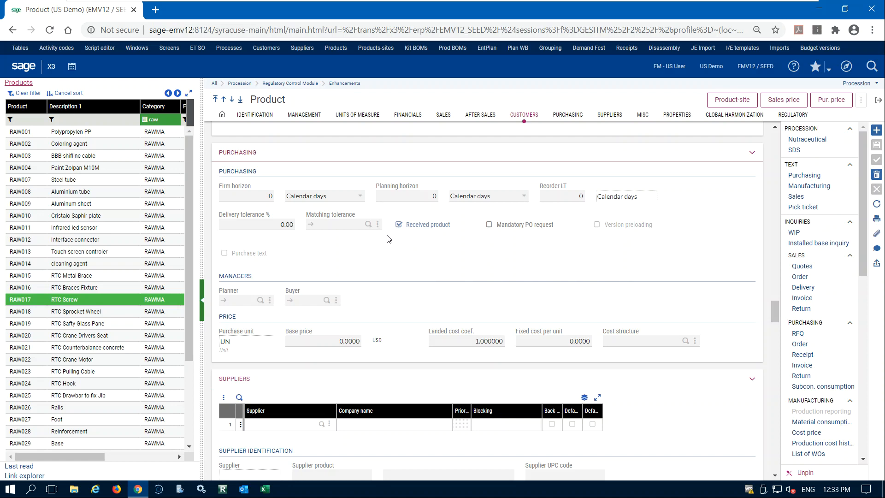
- Display the matching tolerances selectable in RAW017's purchasing data, close the list and open the Matching tolerance setup
left_click(340, 223)
left_click(368, 224)
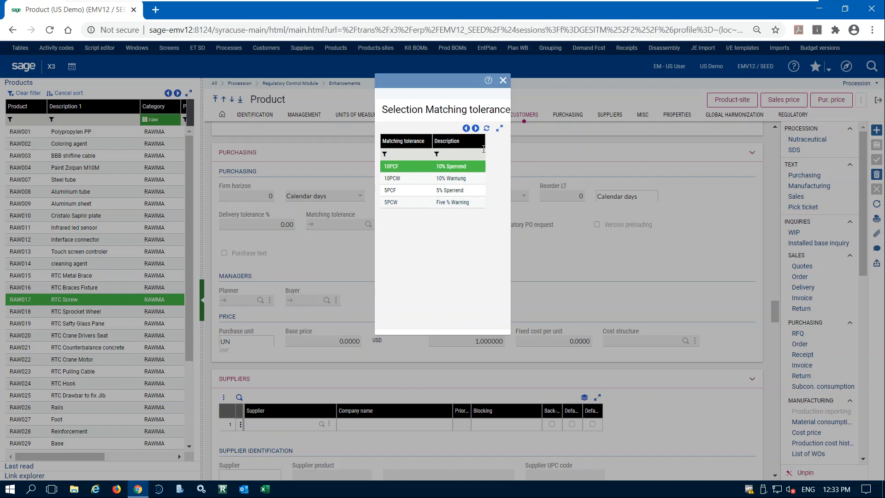
left_click(504, 81)
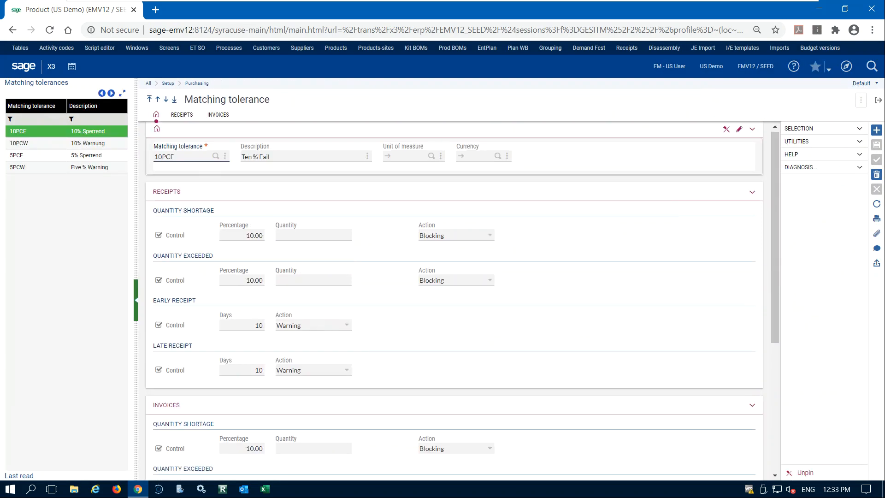
- Open matching tolerance 10PCW and display the Action options for quantity exceeded on receipts
left_click(90, 145)
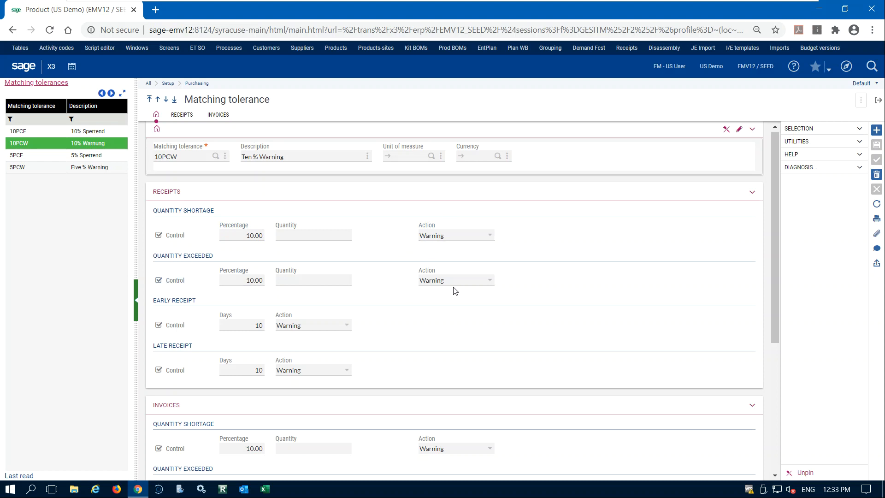
left_click(490, 281)
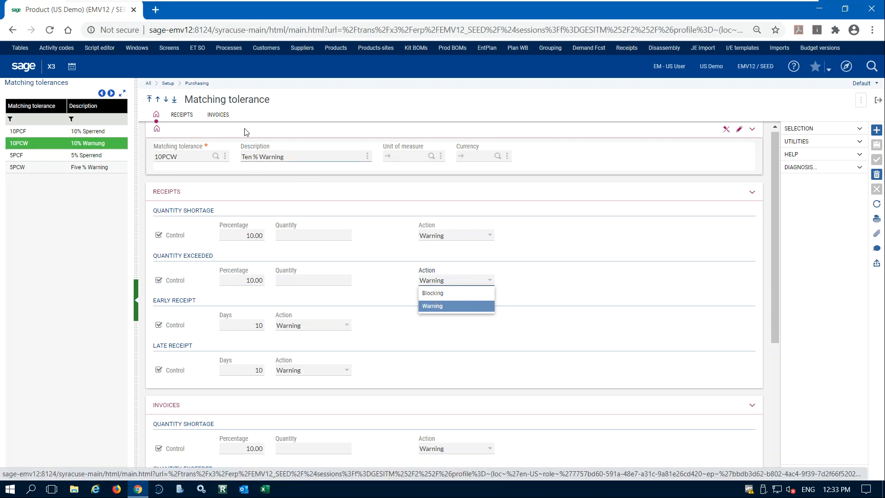
left_click(404, 231)
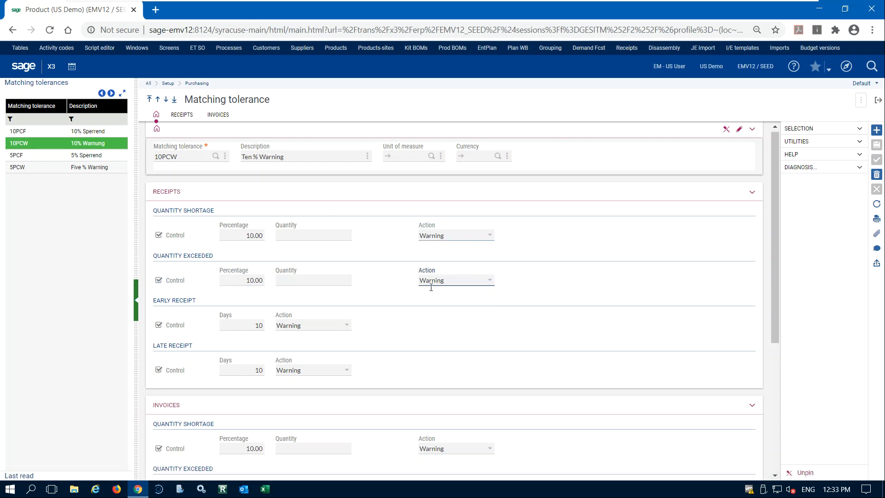
left_click(490, 281)
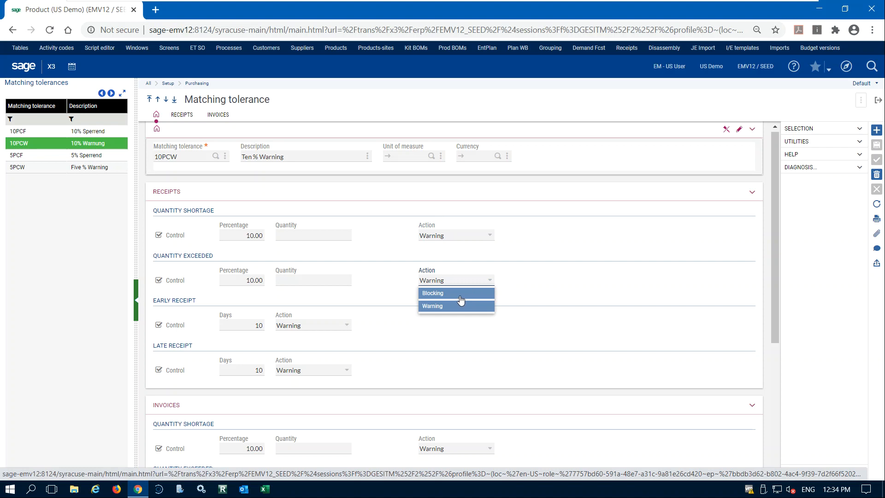
left_click(210, 276)
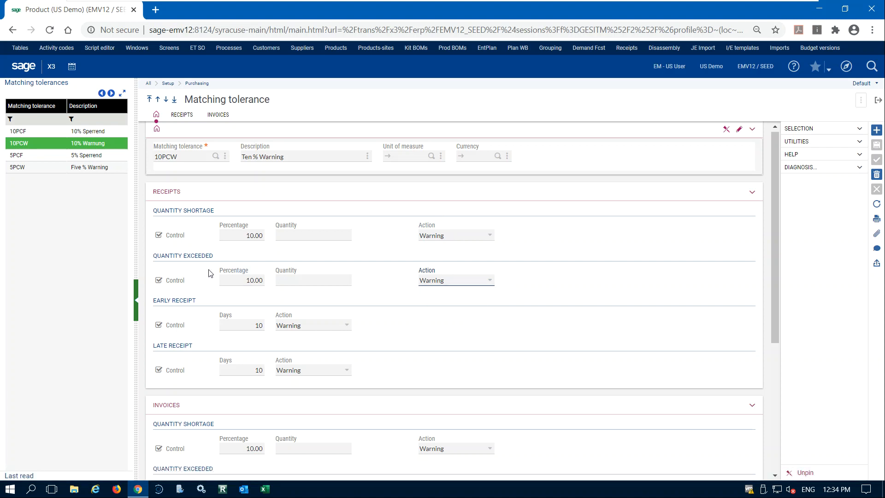
left_click(490, 280)
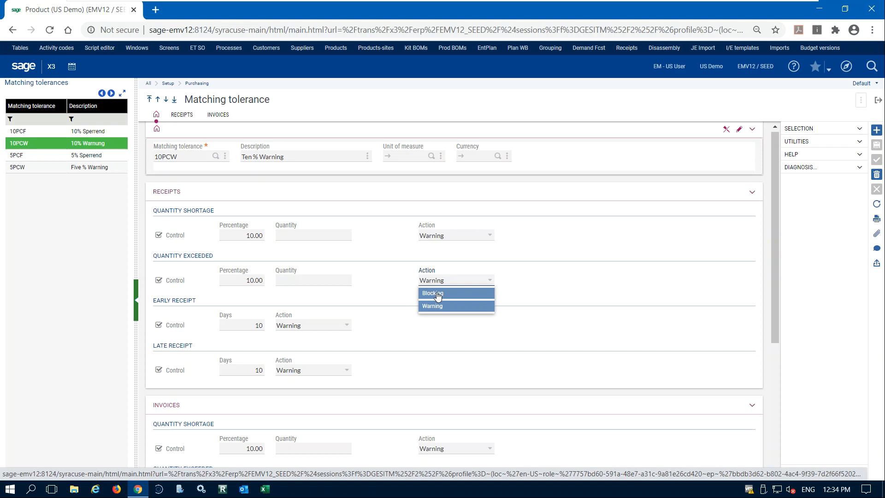
- Close the Action options and review the invoice tolerances of matching tolerance 10PCW
left_click(547, 280)
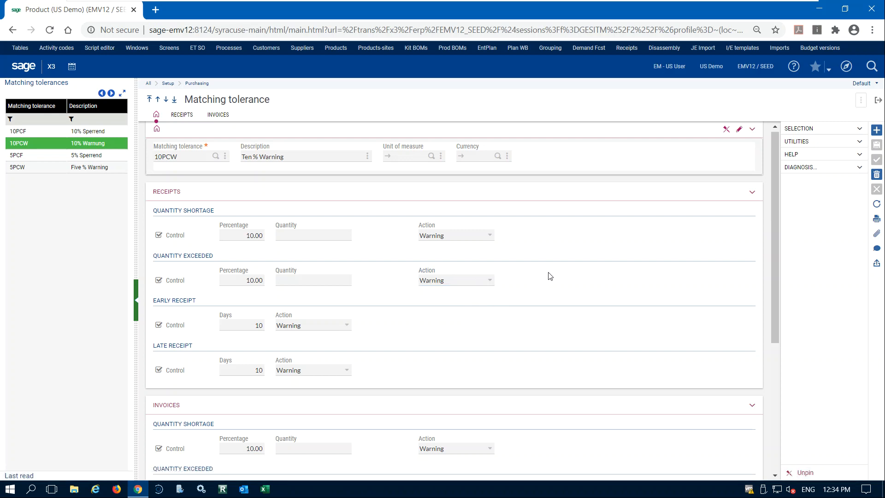
scroll(395, 301, "down", 5)
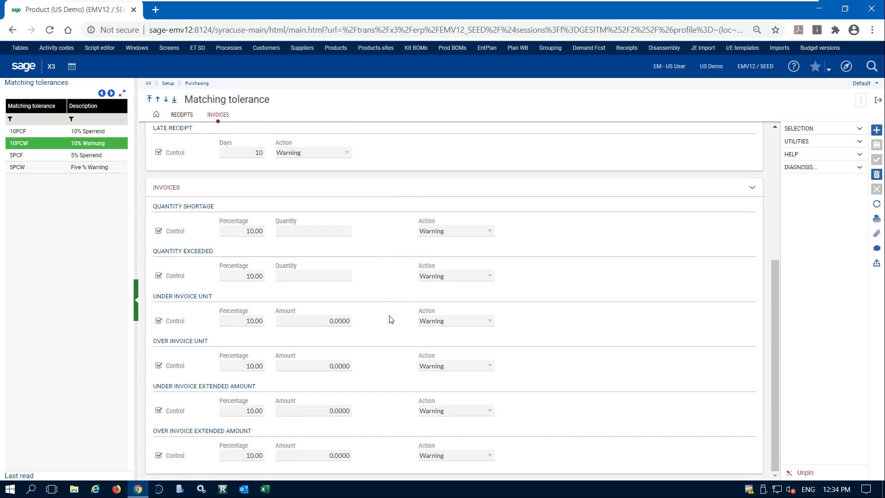
scroll(391, 319, "up", 5)
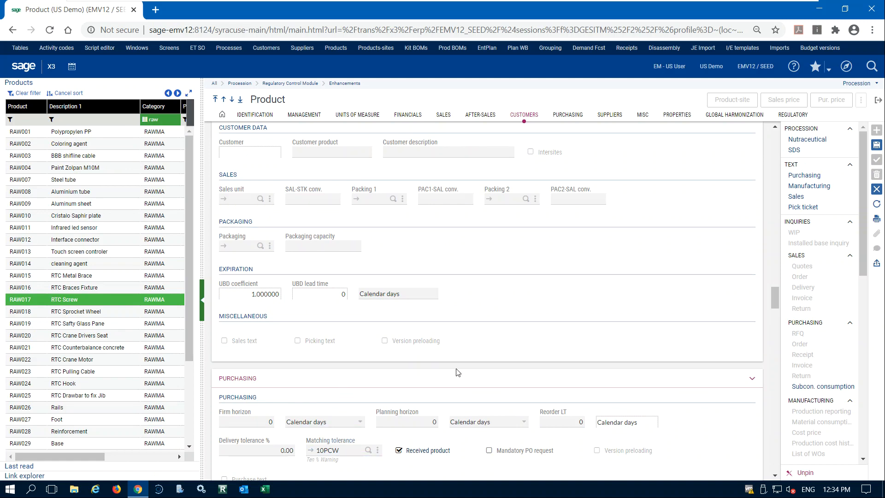
- Clear the matching tolerance from RAW017's purchasing data
scroll(457, 369, "down", 5)
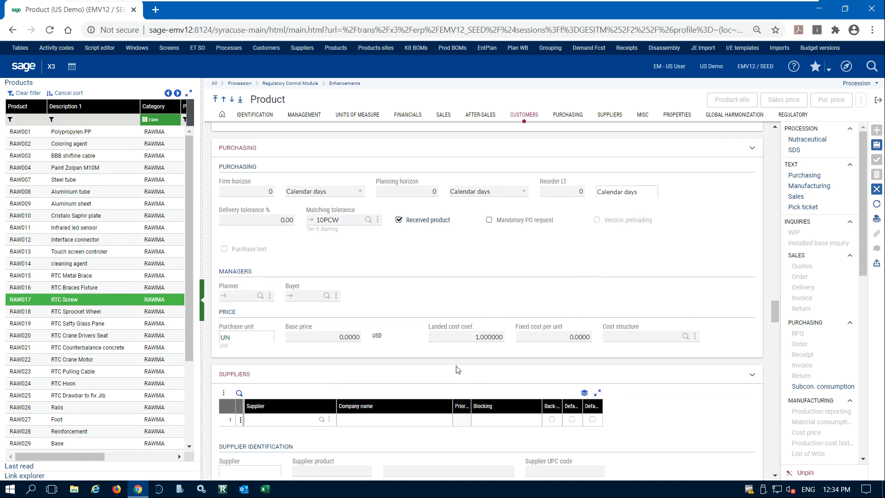
left_click(347, 220)
double_click(349, 217)
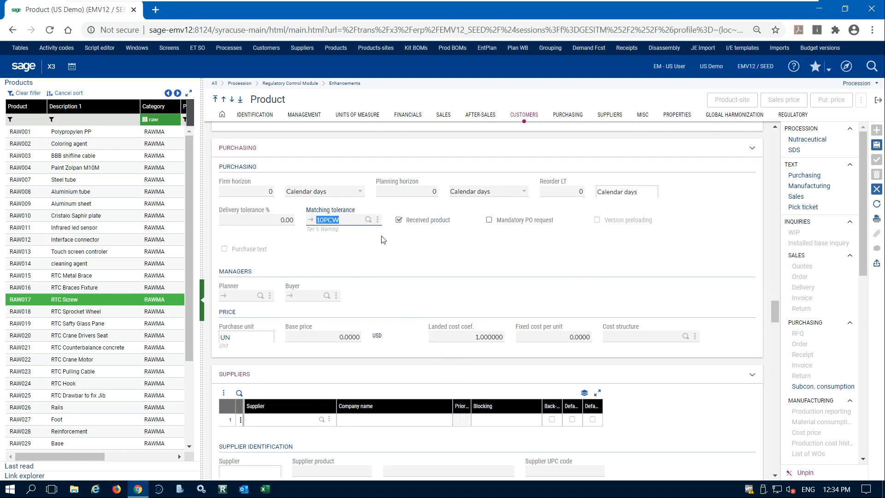
key("BackSpace")
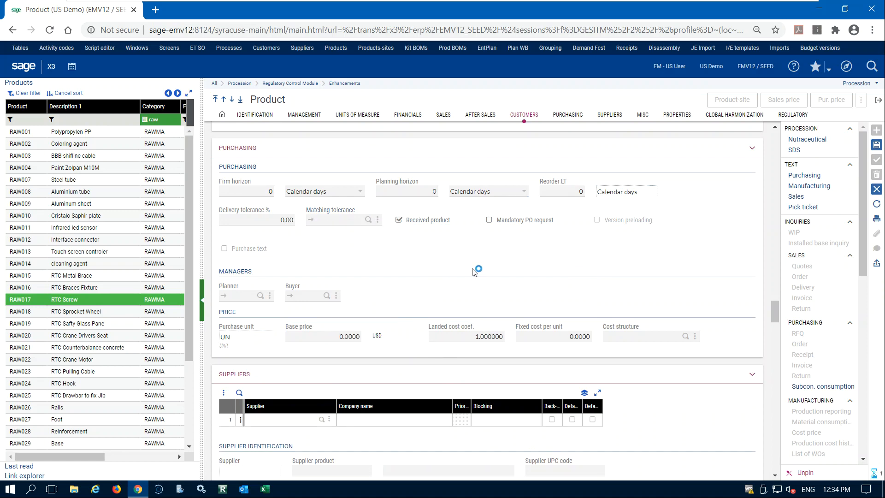
- Reload RAW017 RTC Screw, discarding the pending modifications to the product
scroll(425, 270, "down", 3)
scroll(411, 266, "up", 2)
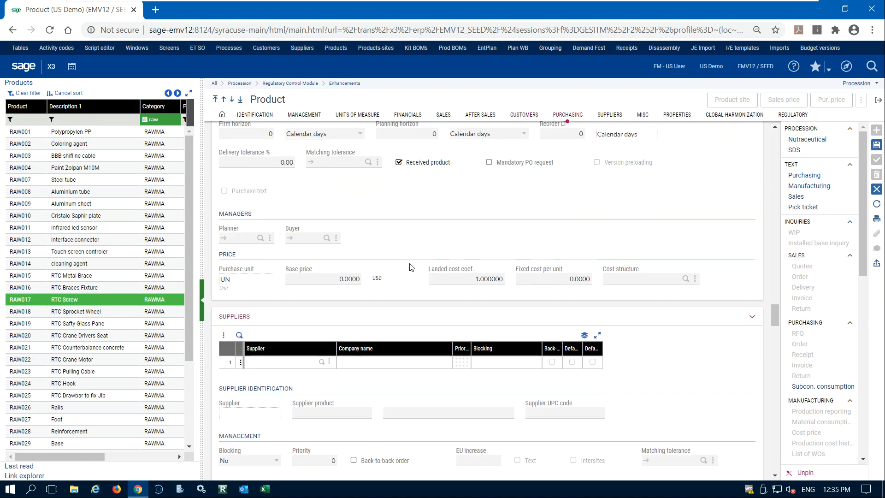
left_click(325, 278)
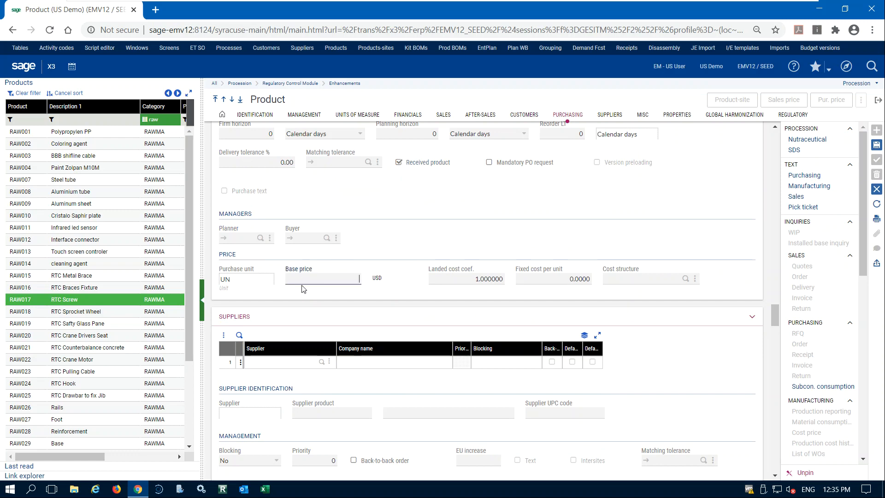
left_click(99, 312)
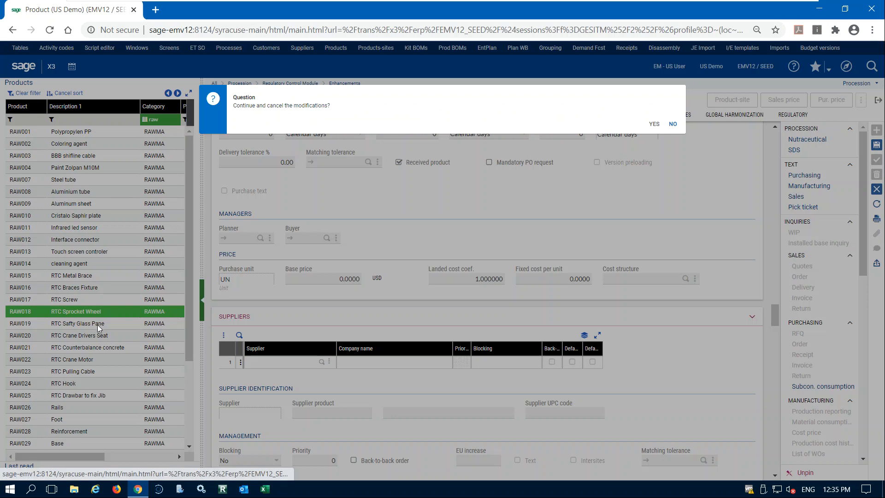
left_click(674, 124)
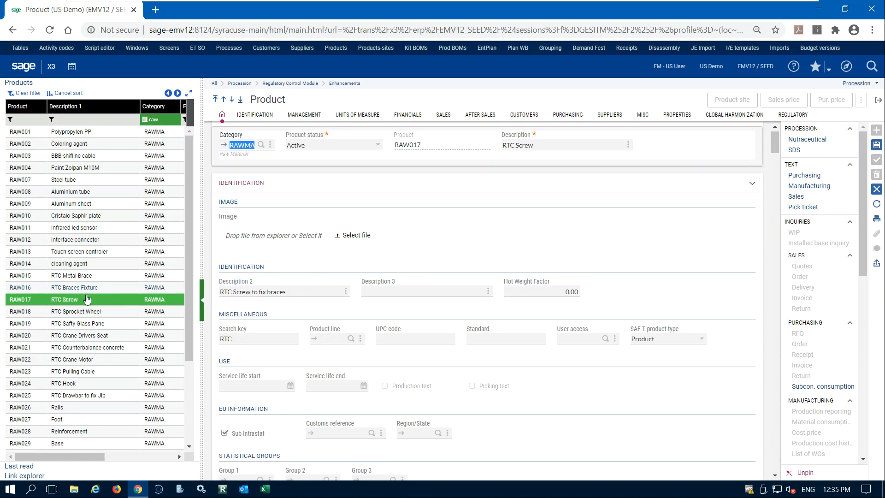
left_click(116, 303)
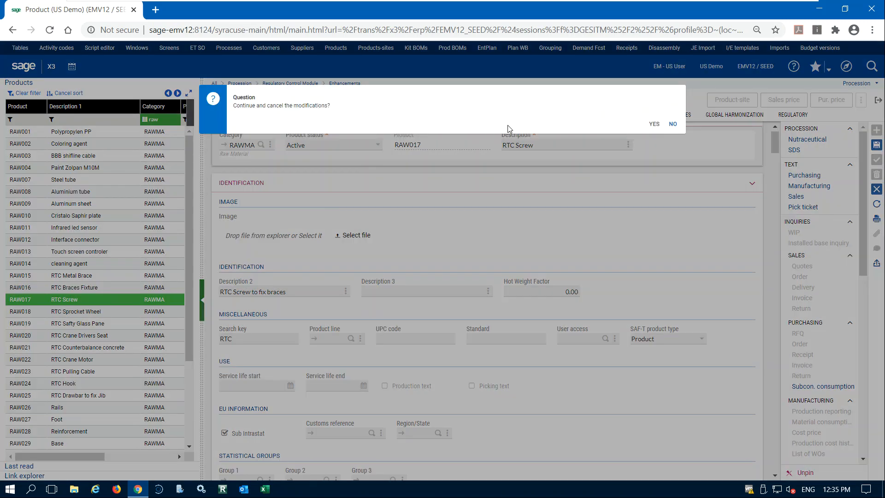
left_click(654, 124)
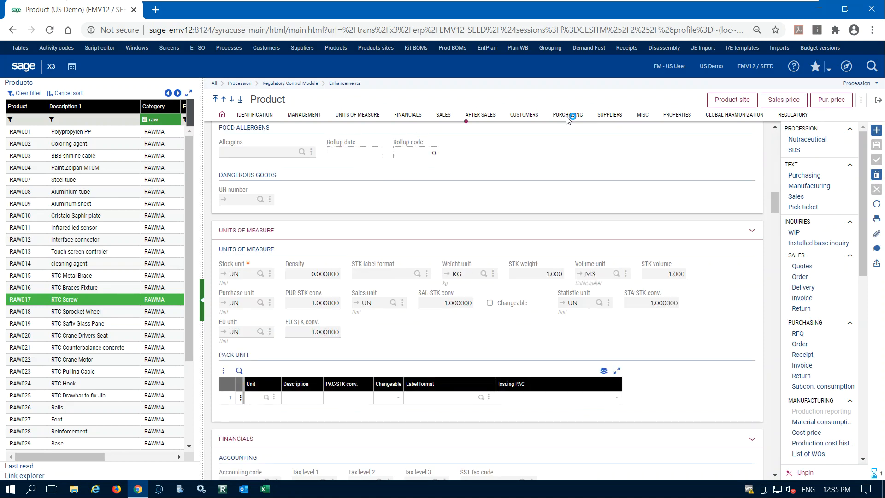
- Set the landed cost coefficient in RAW017's purchase price data to 3
scroll(512, 330, "down", 10)
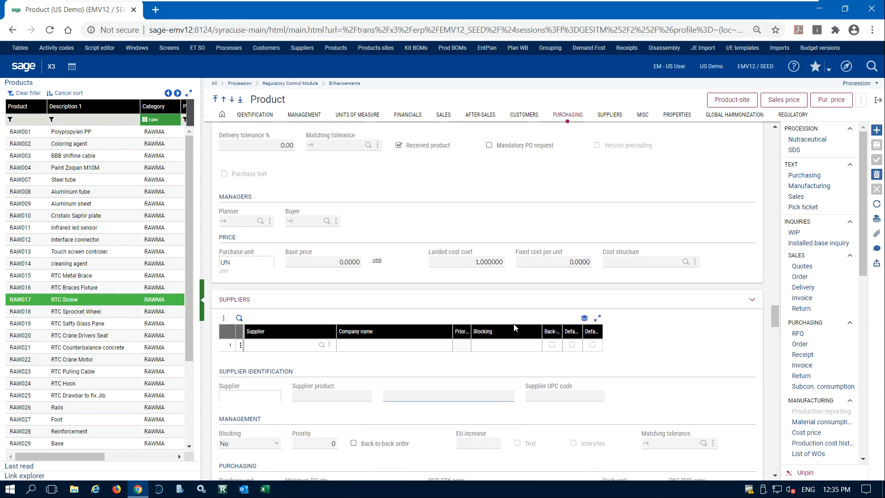
left_click(460, 264)
scroll(460, 274, "up", 3)
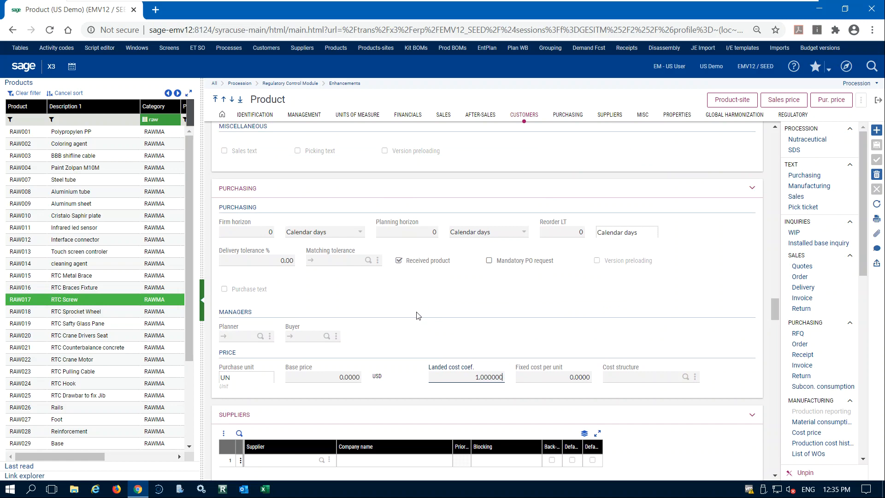
double_click(462, 374)
type("3")
left_click(552, 403)
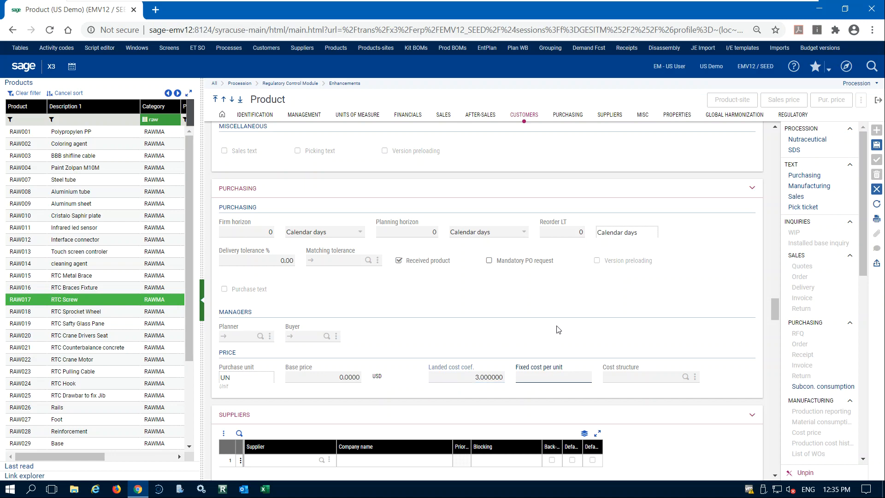
- Refresh the RAW017 record to discard the landed cost coefficient change
scroll(596, 300, "down", 3)
scroll(683, 348, "up", 2)
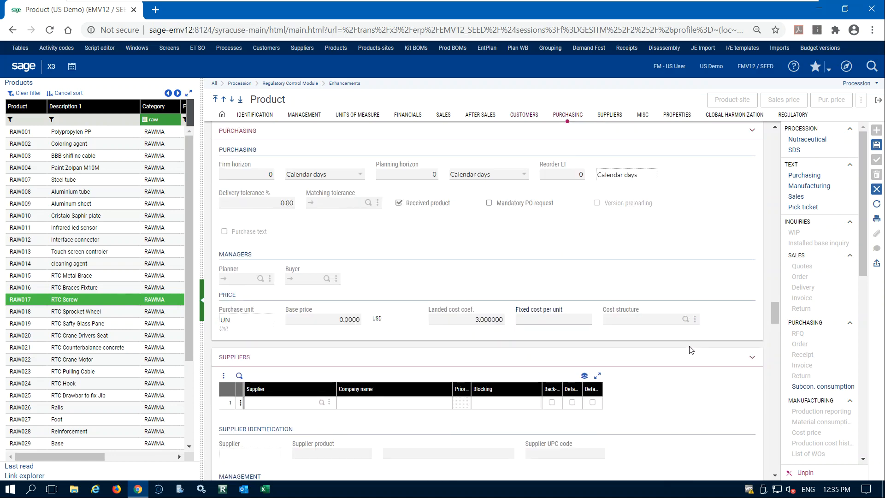
left_click(877, 204)
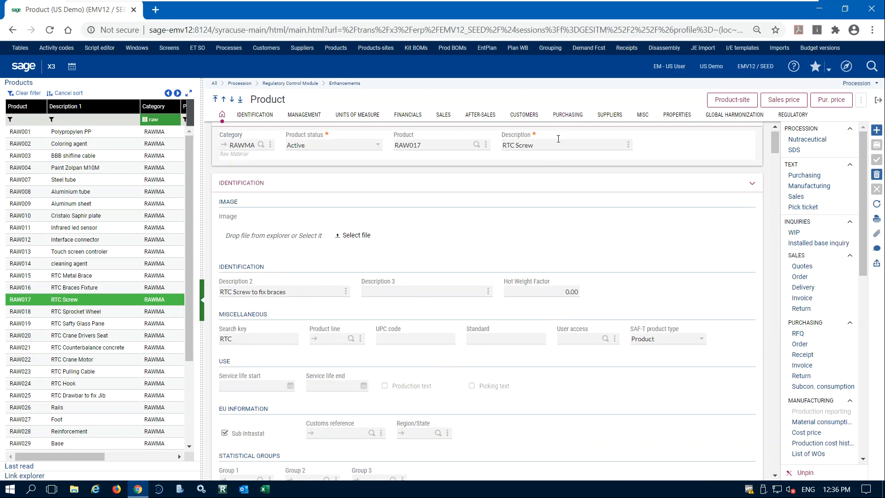
- Set the fixed cost per unit in RAW017's purchasing data to 1.5
left_click(567, 116)
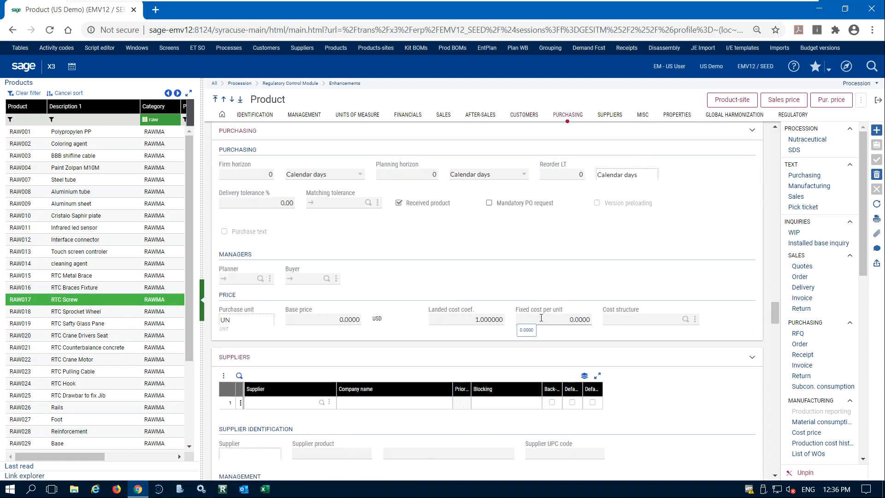
left_click(541, 317)
left_click(580, 252)
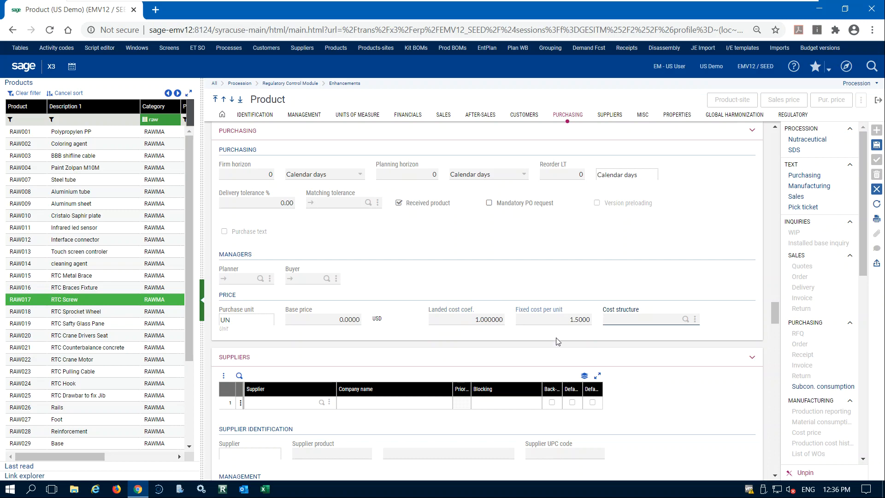
- Reset RAW017's fixed cost per unit to 0
left_click(584, 376)
type("0")
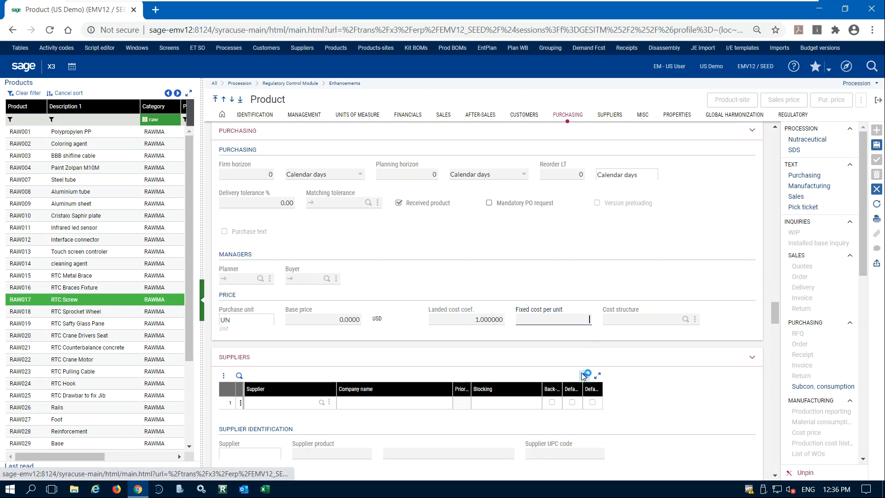
key("Tab")
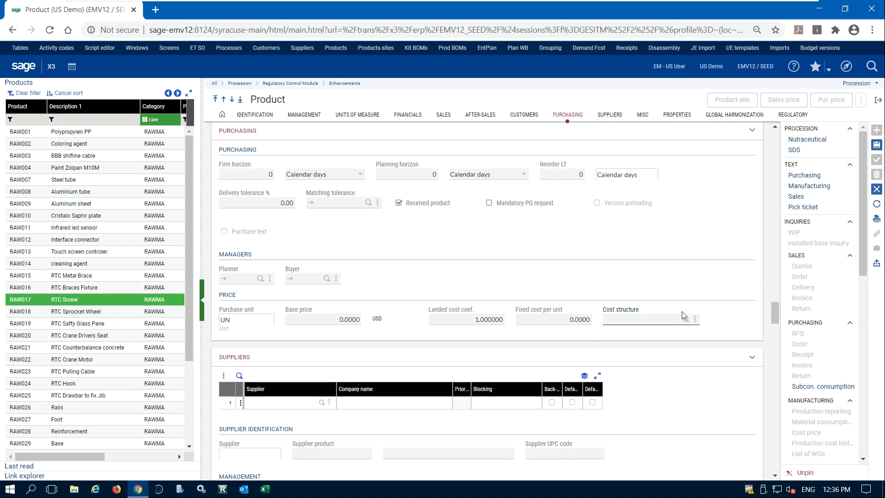
- Open the Cost structure setup from RAW017's purchasing data and review the calculation modes, values and currencies of COST_ST001 Sensitive products
left_click(696, 318)
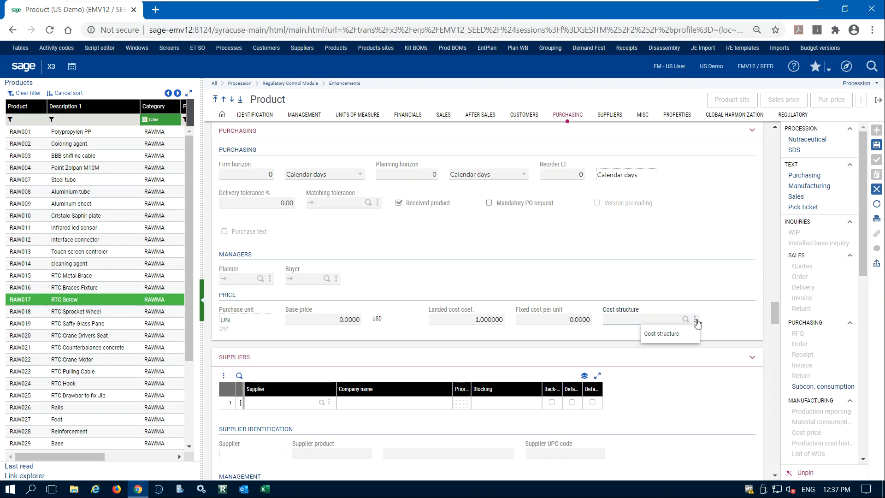
left_click(672, 333)
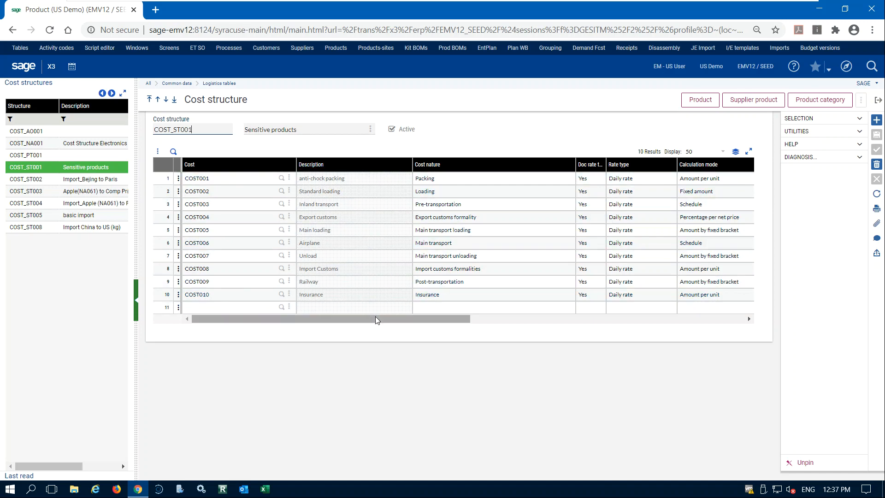
left_click_drag(377, 321, 492, 323)
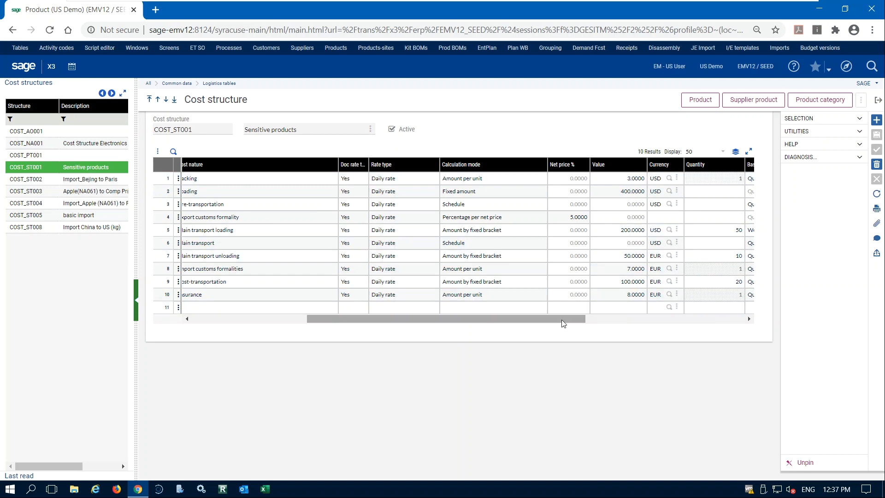
left_click_drag(564, 319, 587, 319)
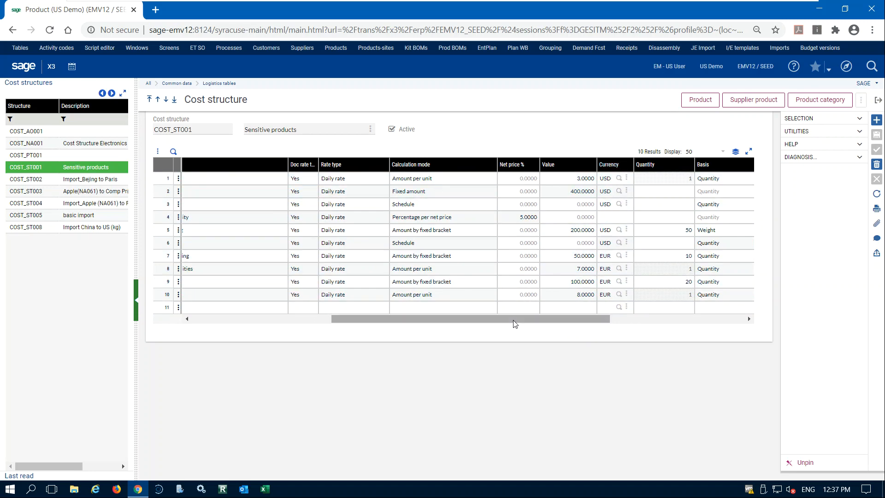
left_click_drag(515, 324, 332, 324)
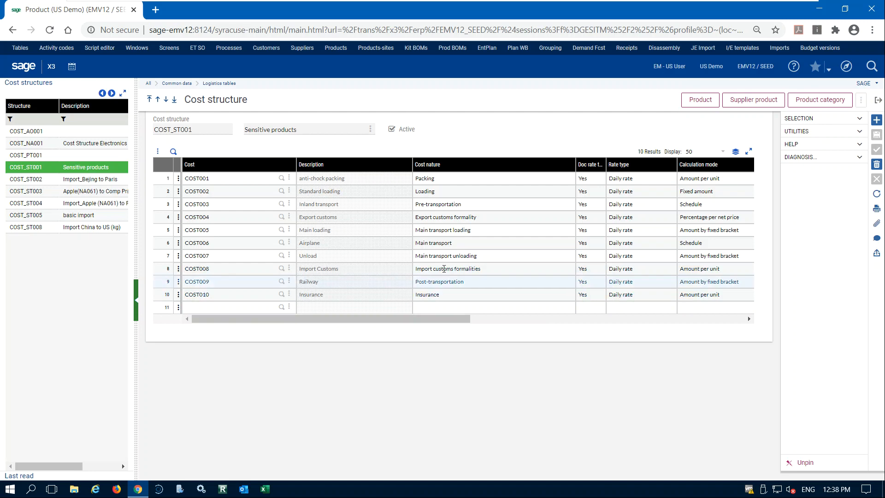
- Highlight the Main transport cost nature of COST006, review its calculation columns and return to product RAW017
left_click(454, 244)
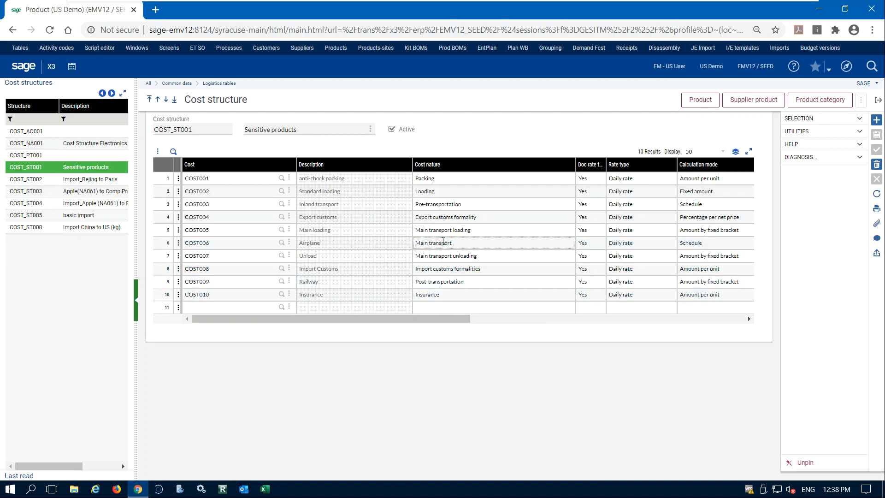
left_click_drag(463, 243, 418, 244)
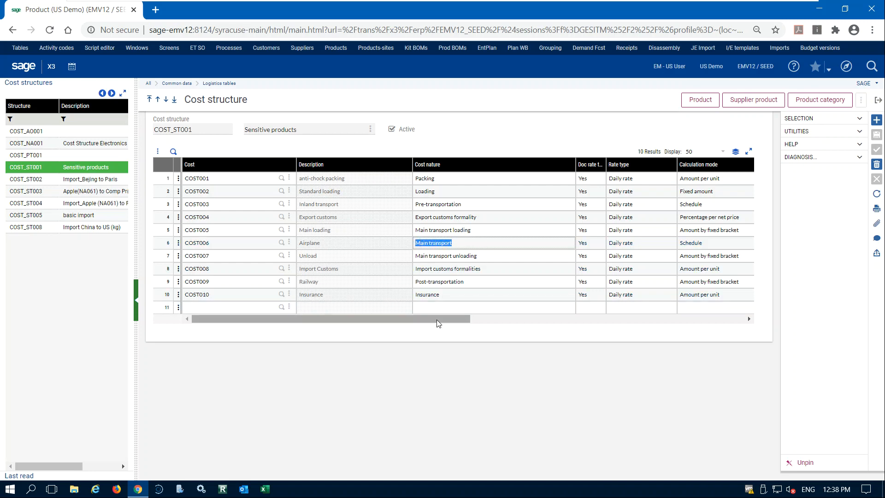
left_click_drag(444, 323, 595, 323)
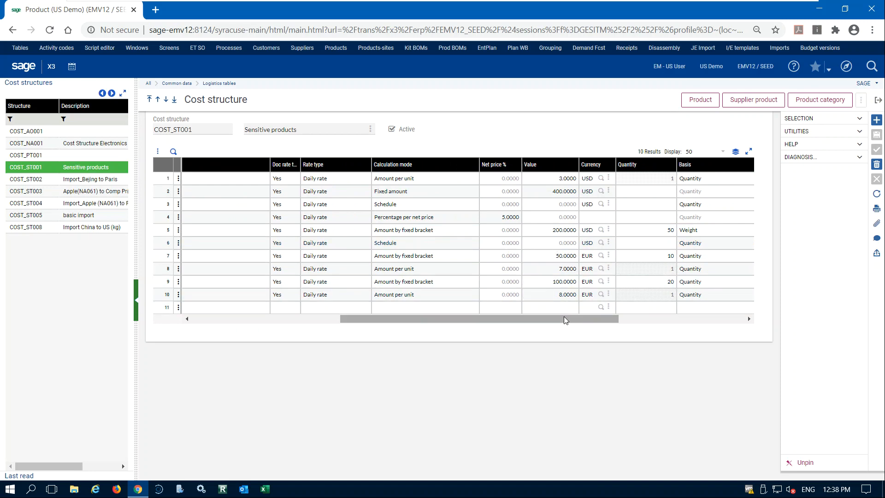
left_click_drag(564, 318, 415, 318)
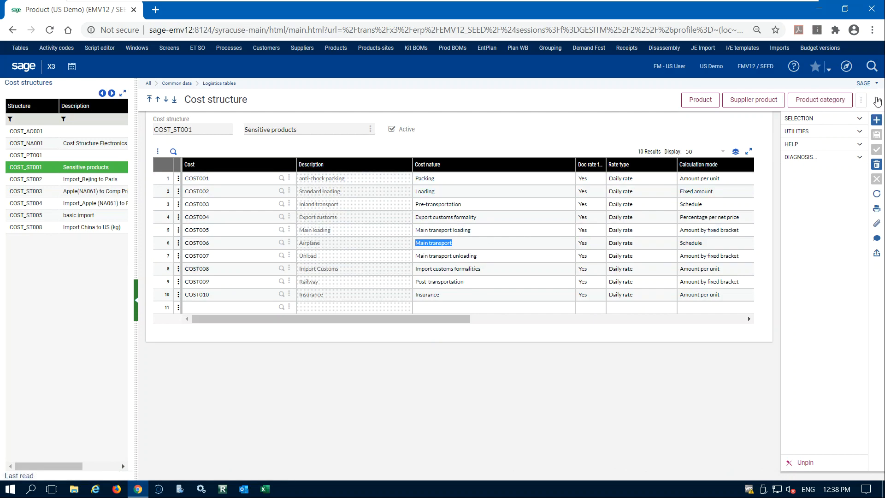
left_click(879, 102)
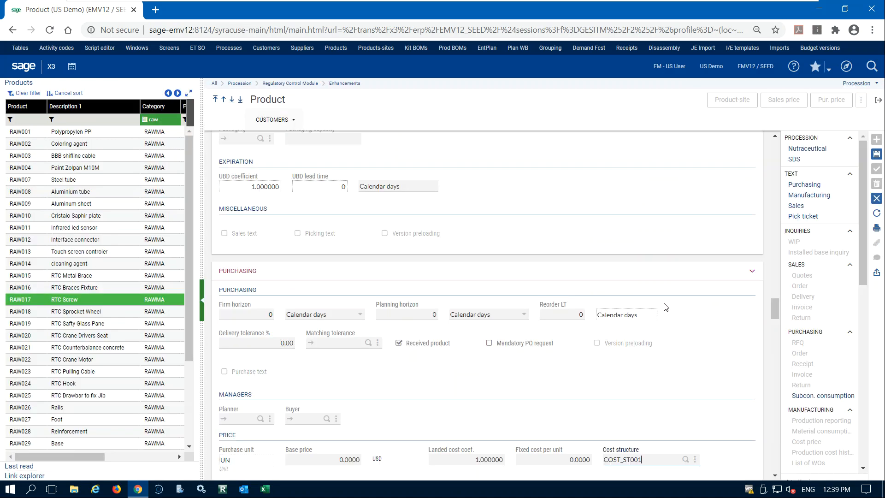
- Review RAW017's supplier management, purchasing, quality and landed cost settings
scroll(667, 304, "down", 10)
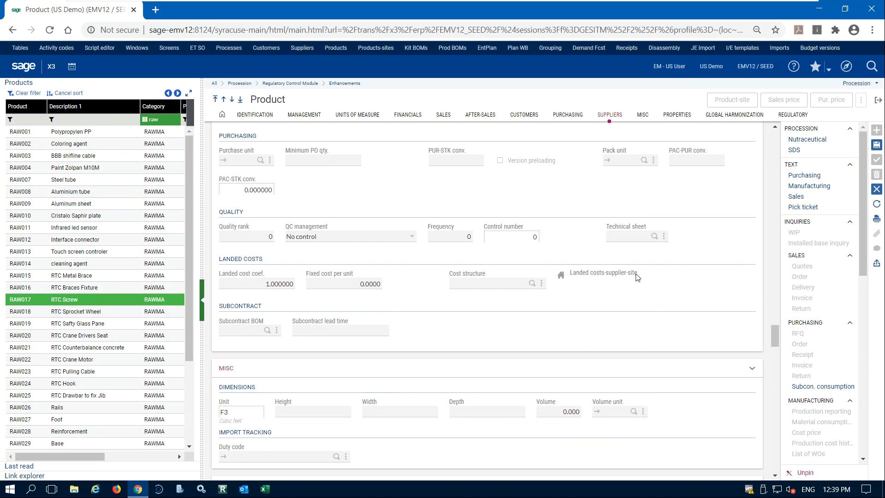
scroll(433, 309, "down", 3)
scroll(448, 315, "up", 3)
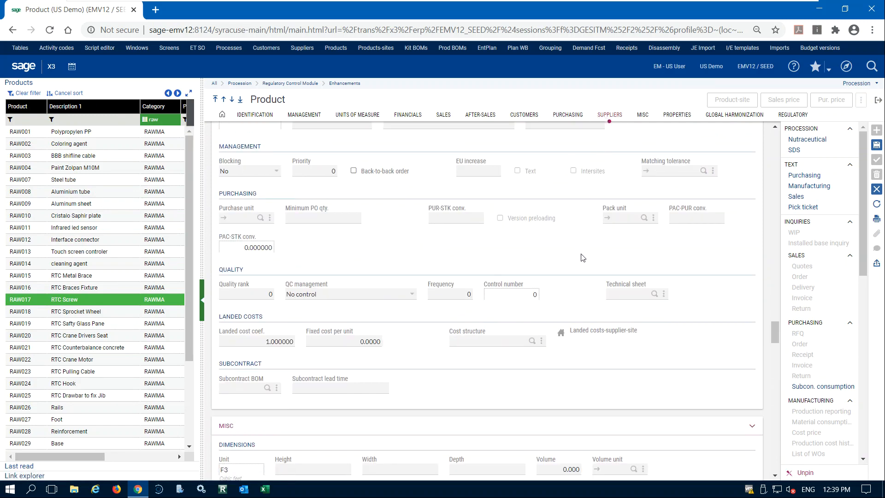
scroll(582, 259, "down", 4)
scroll(582, 263, "up", 8)
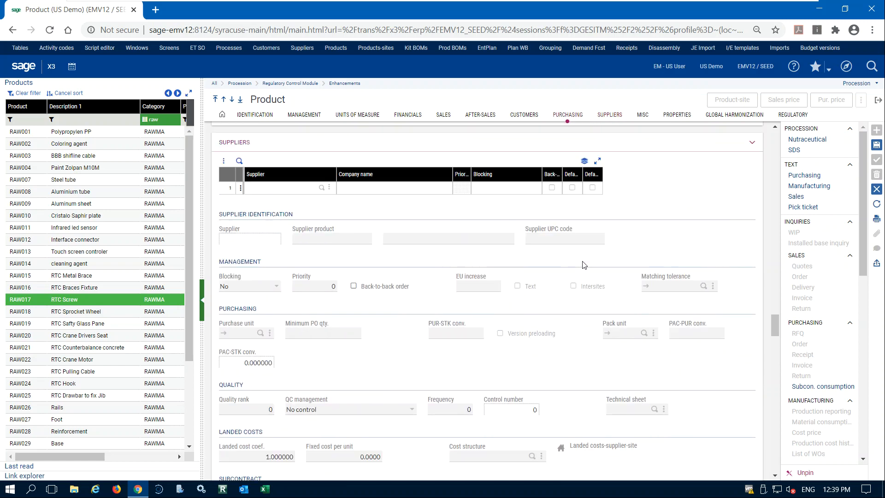
- Switch from RAW017 to product RAW007 Steel tube, discarding the pending modifications
left_click(156, 313)
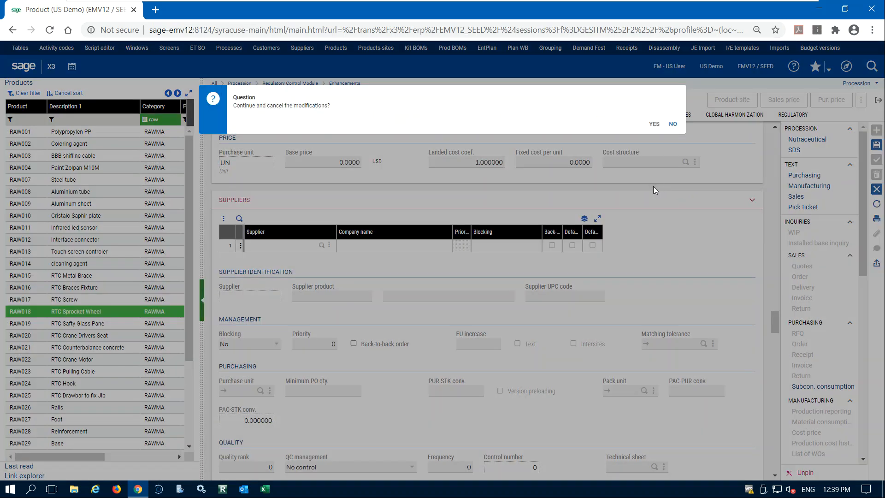
left_click(670, 129)
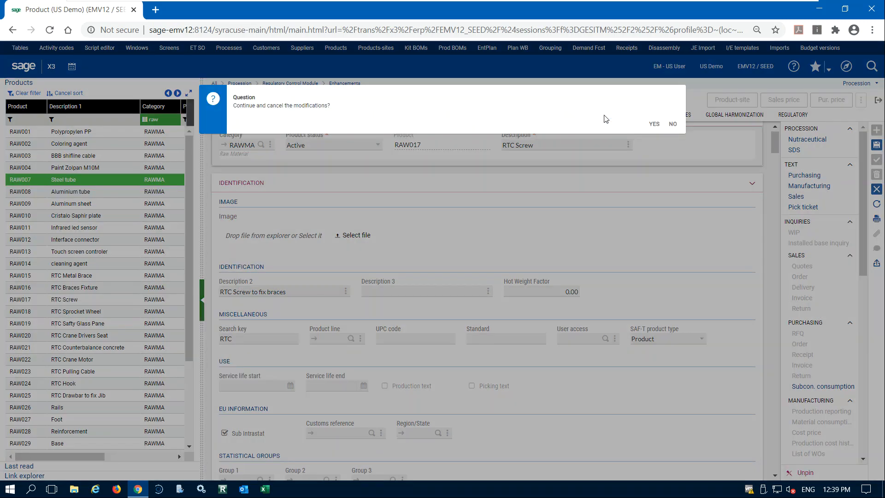
left_click(655, 123)
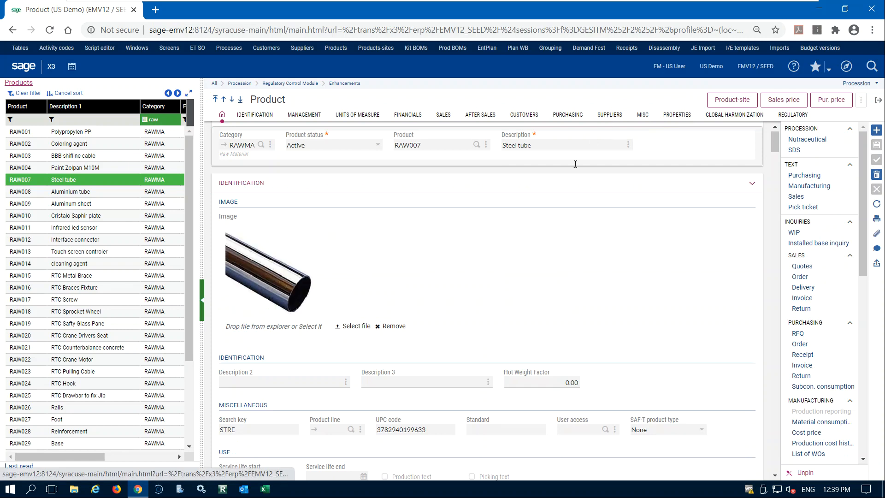
- Display the supplier details of AU053 Pacific Supplies for RAW007 and review its identification, purchasing, quality and landed cost settings
scroll(610, 131, "down", 6)
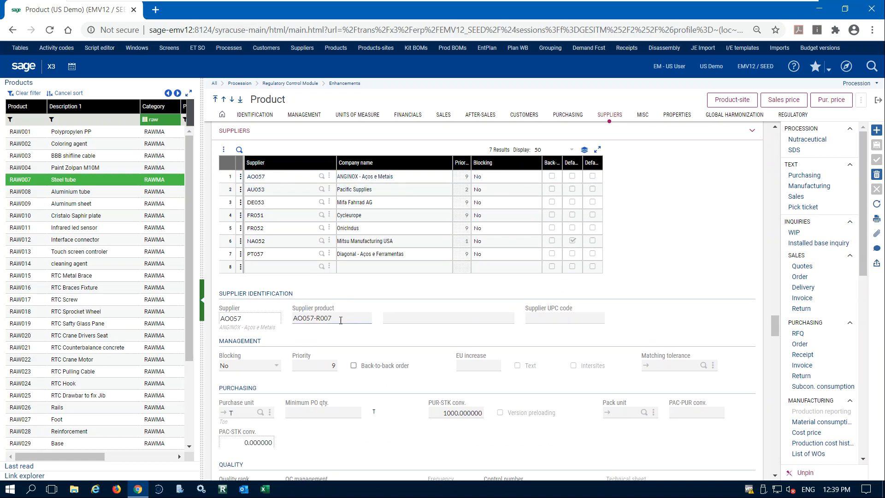
left_click(277, 193)
left_click(288, 241)
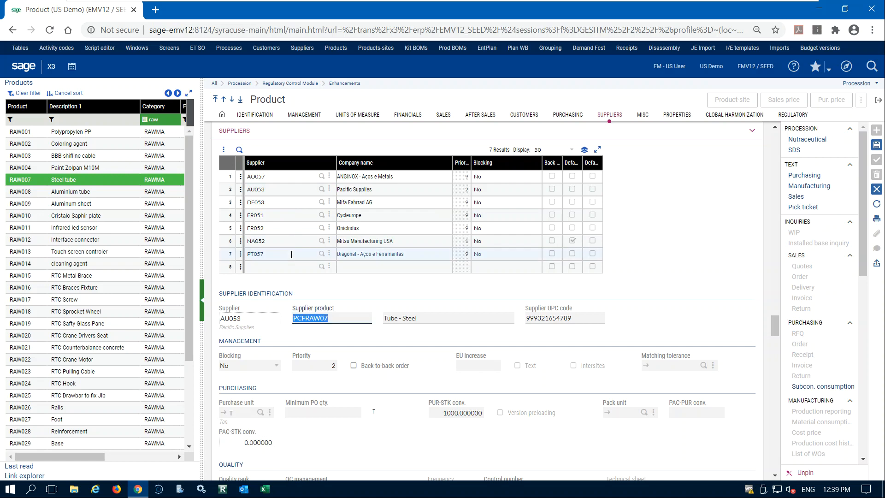
scroll(407, 309, "down", 1)
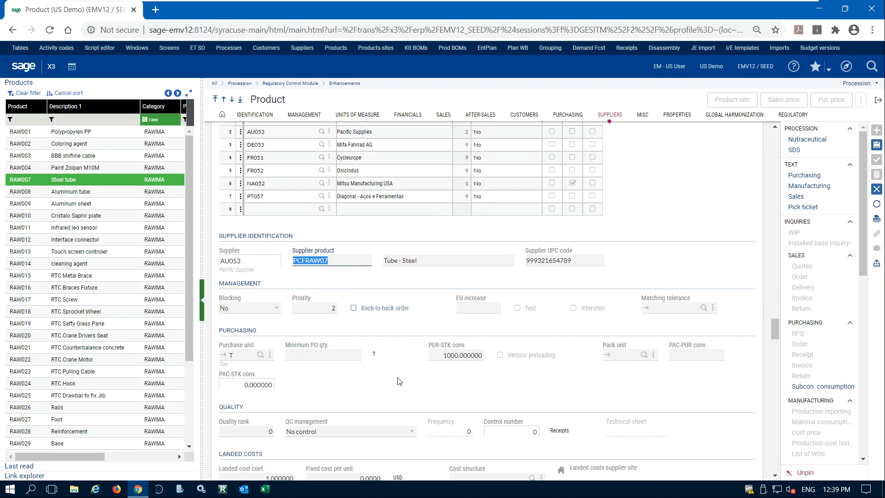
scroll(418, 371, "down", 1)
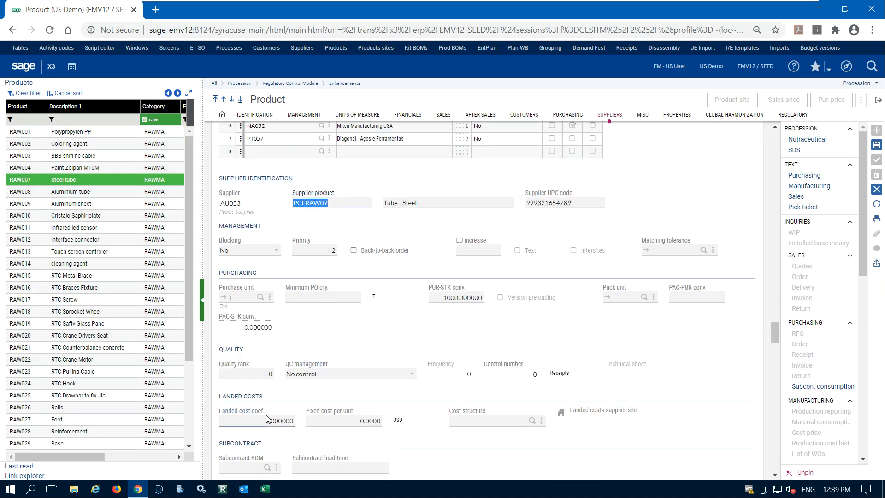
scroll(431, 363, "up", 4)
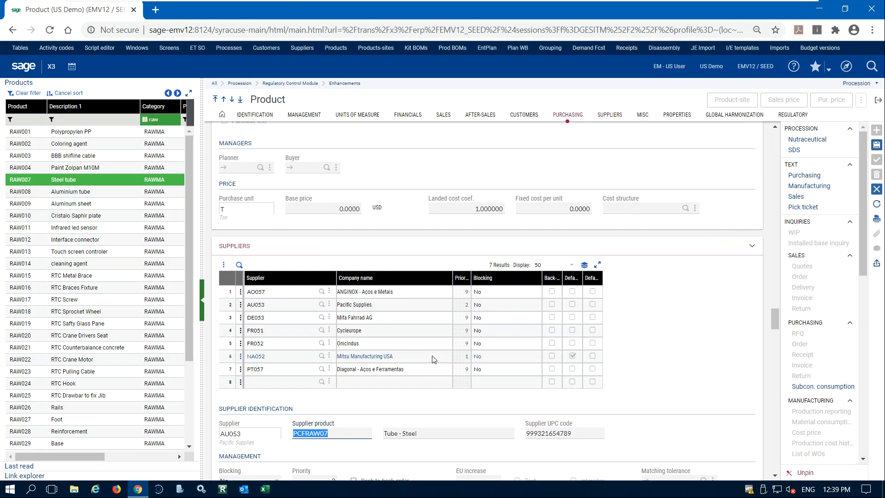
scroll(433, 358, "up", 3)
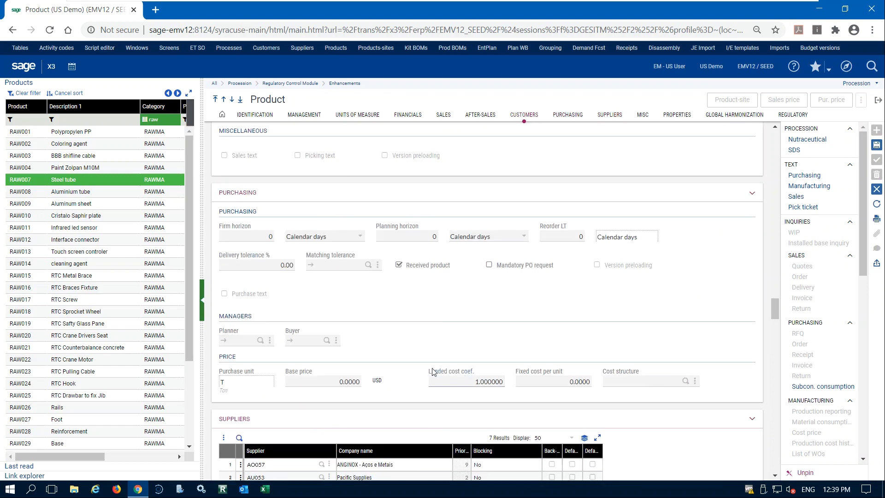
scroll(422, 349, "down", 6)
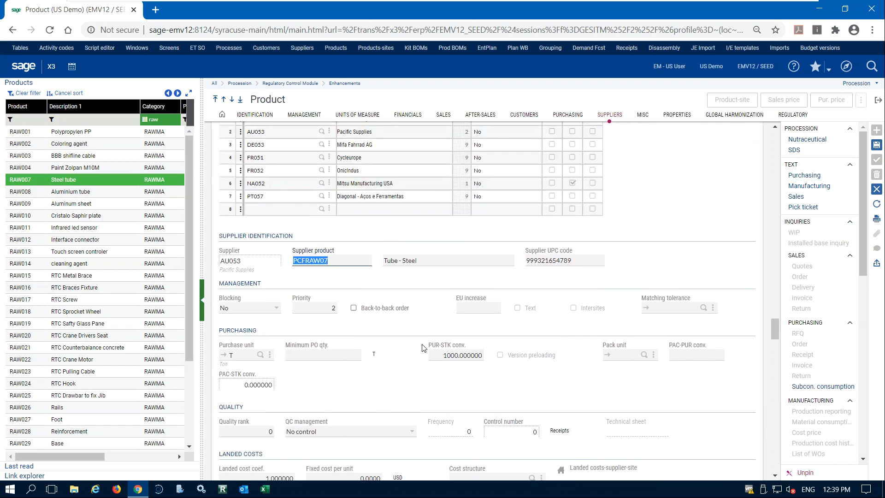
scroll(423, 349, "down", 1)
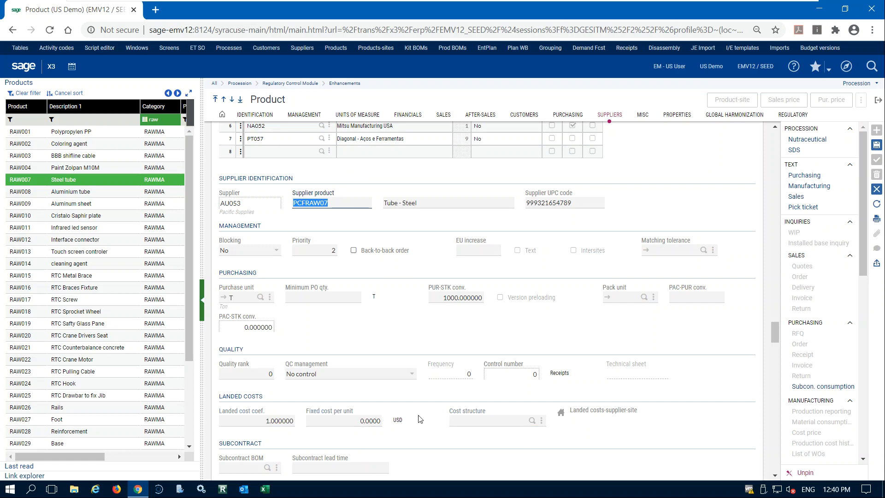
- Examine RAW007's dimensions, import tracking, chemical identifiers, properties and global harmonization sections
scroll(422, 408, "down", 3)
scroll(452, 352, "down", 6)
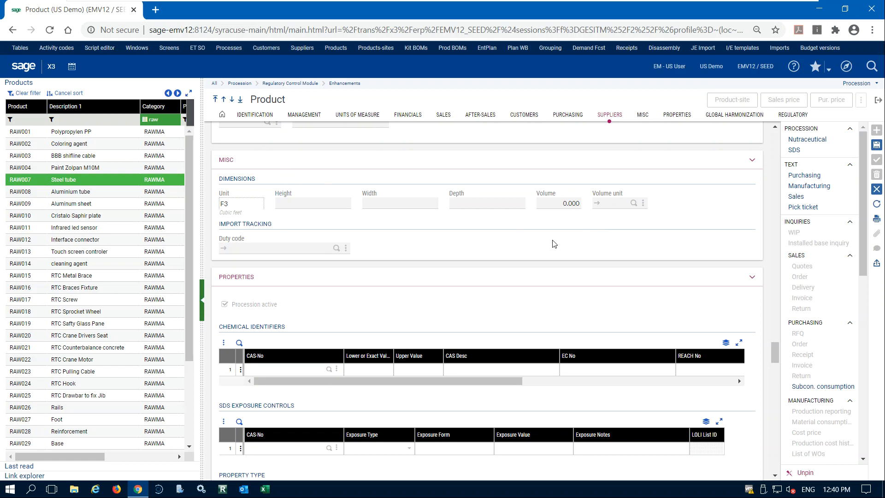
scroll(573, 256, "down", 6)
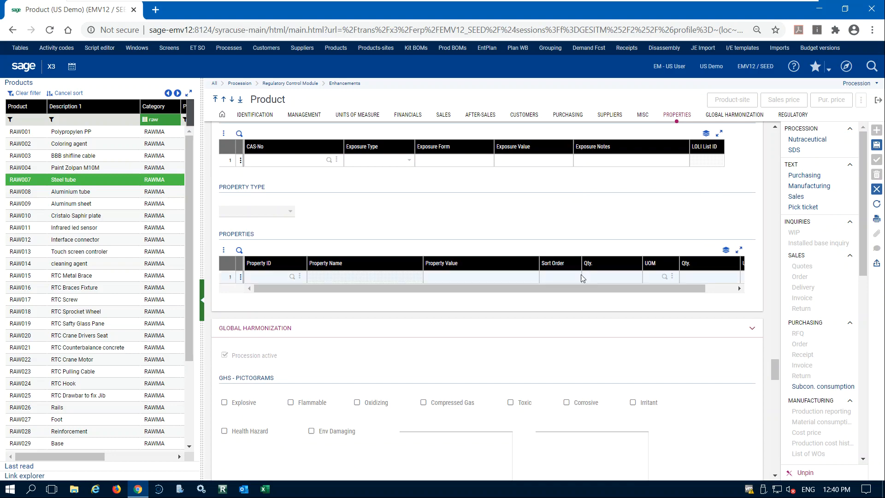
scroll(585, 276, "up", 4)
scroll(689, 224, "up", 10)
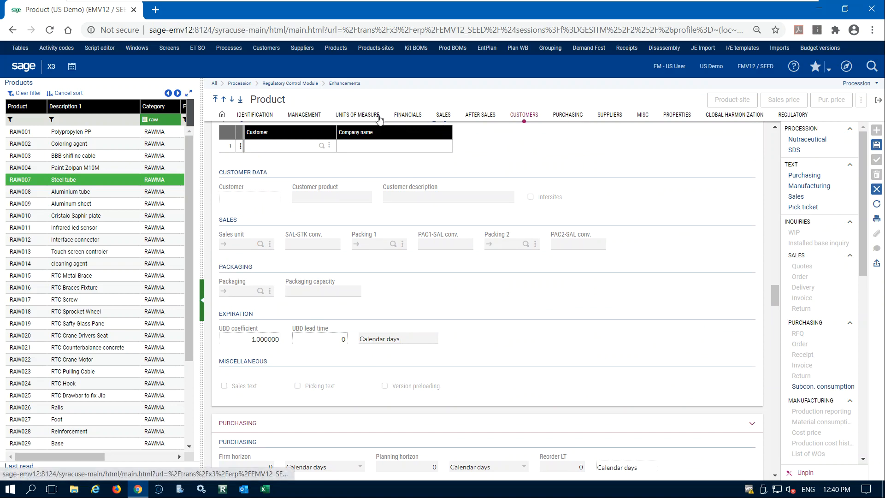
- Review RAW007's accounting and analytical data, units of measure, stock and lot management, and identification
left_click(409, 116)
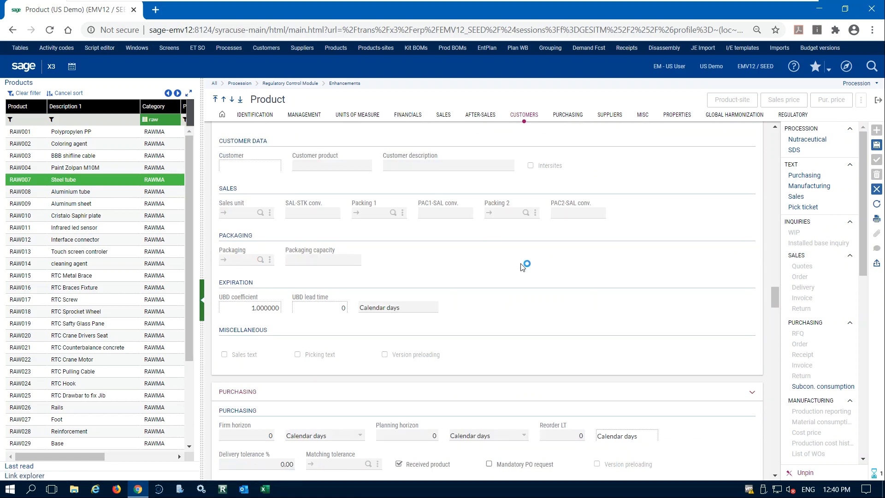
scroll(567, 294, "up", 1)
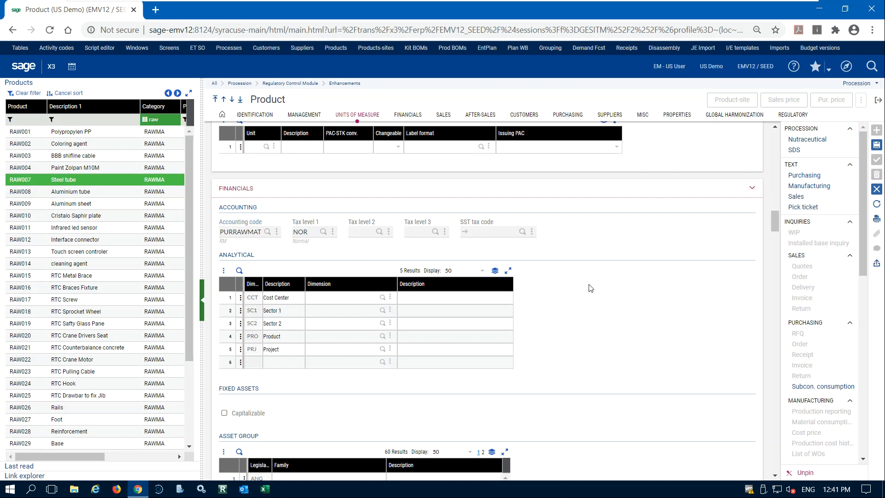
scroll(591, 288, "up", 5)
scroll(591, 283, "up", 8)
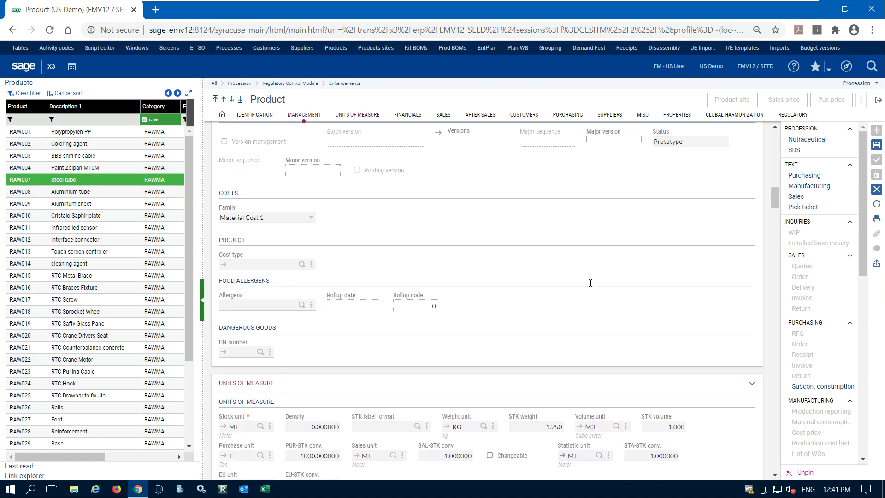
scroll(338, 254, "up", 4)
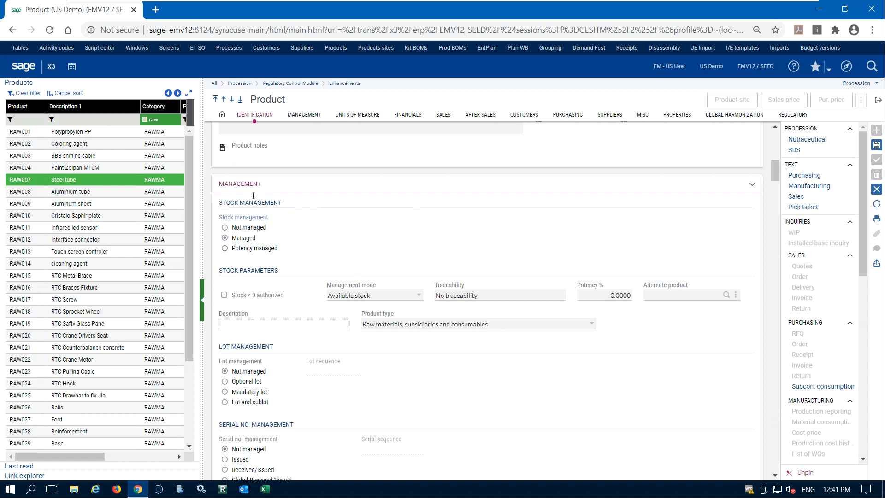
scroll(297, 332, "down", 1)
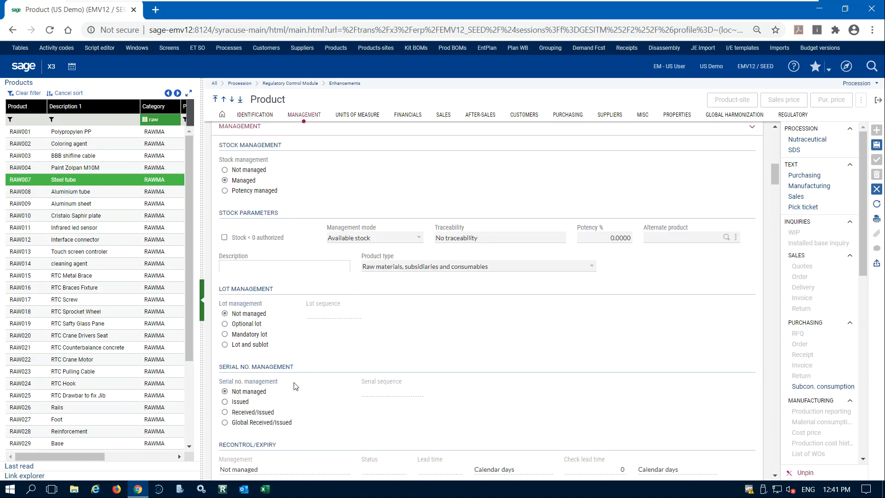
scroll(519, 381, "up", 4)
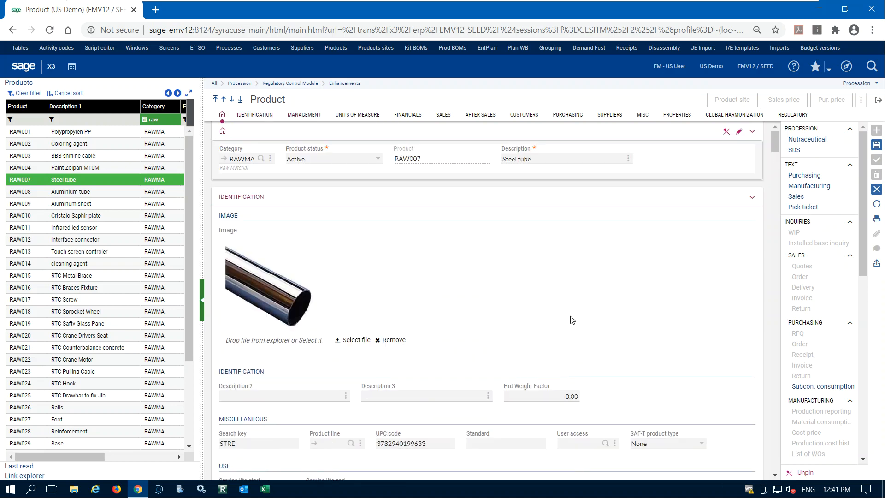
- Discard the pending changes to RAW007 and open product PNHT0584840 from the last read products
left_click(876, 190)
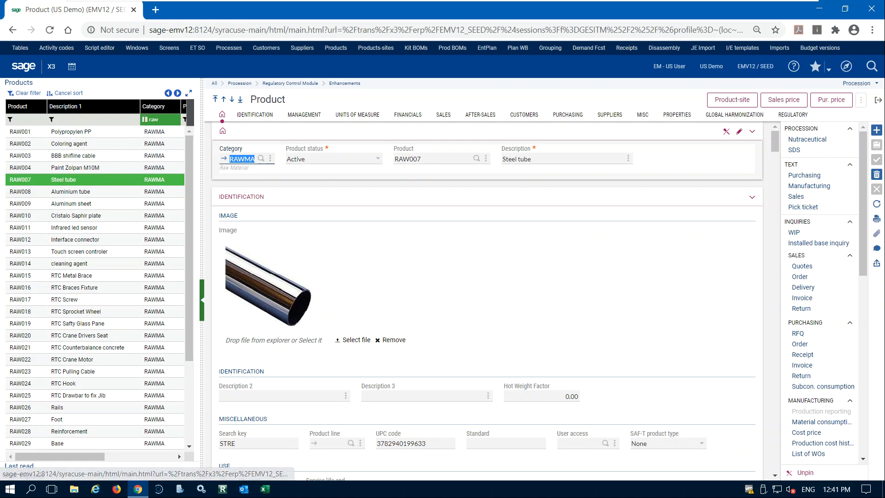
left_click(172, 120)
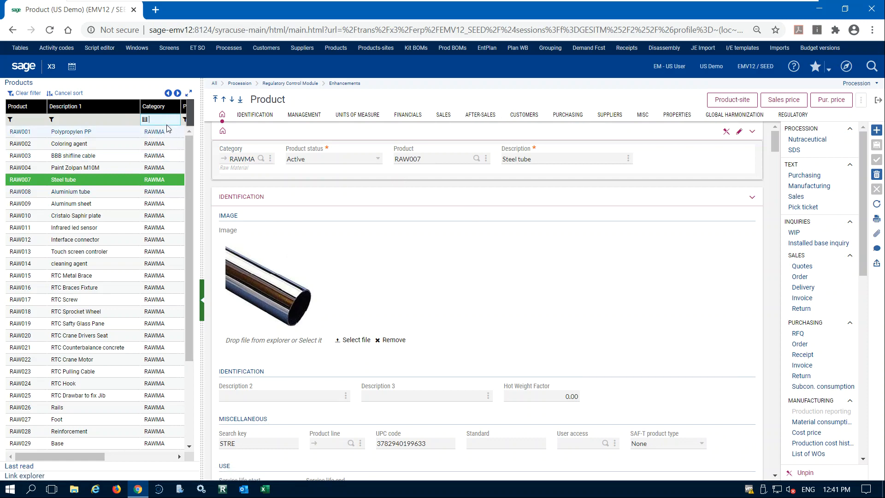
left_click(19, 466)
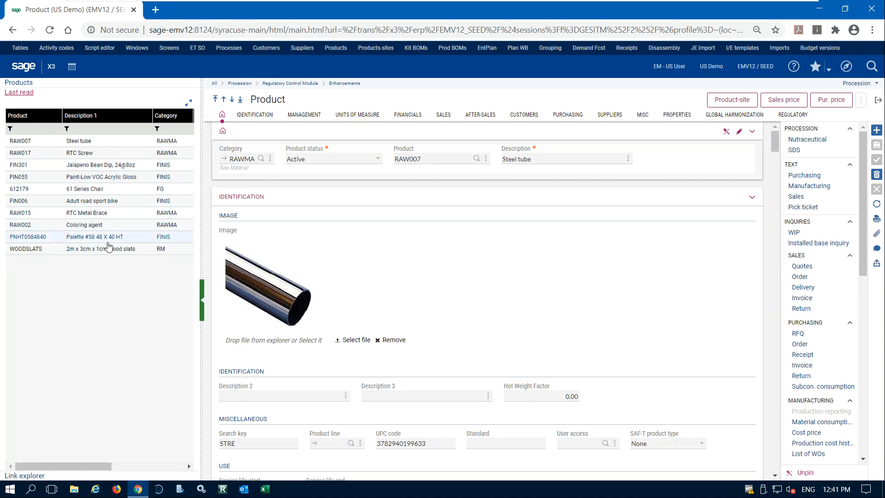
left_click(146, 249)
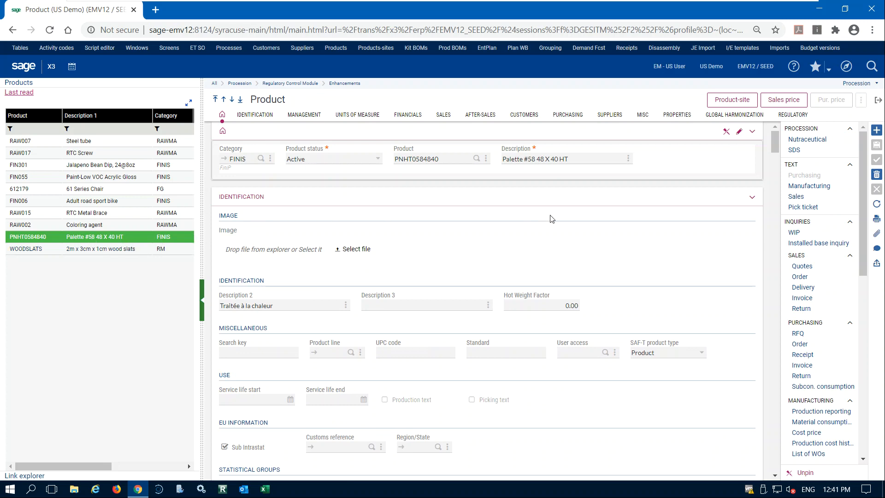
- Open the product-site records of PNHT0584840 and compare the header data of stock sites NA012 and NA011
left_click(730, 100)
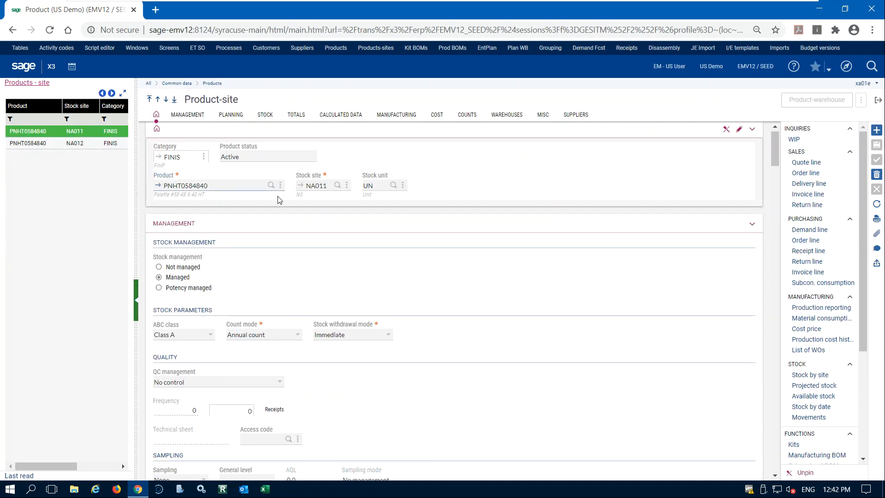
left_click(89, 143)
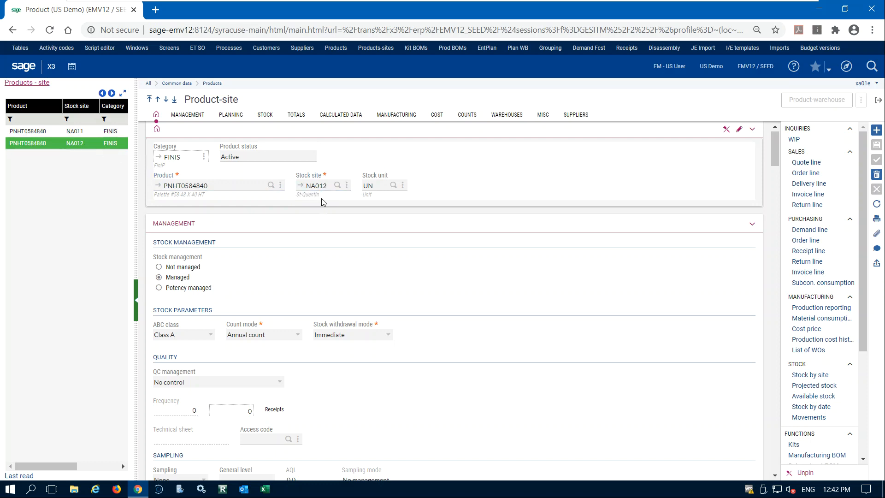
left_click(84, 144)
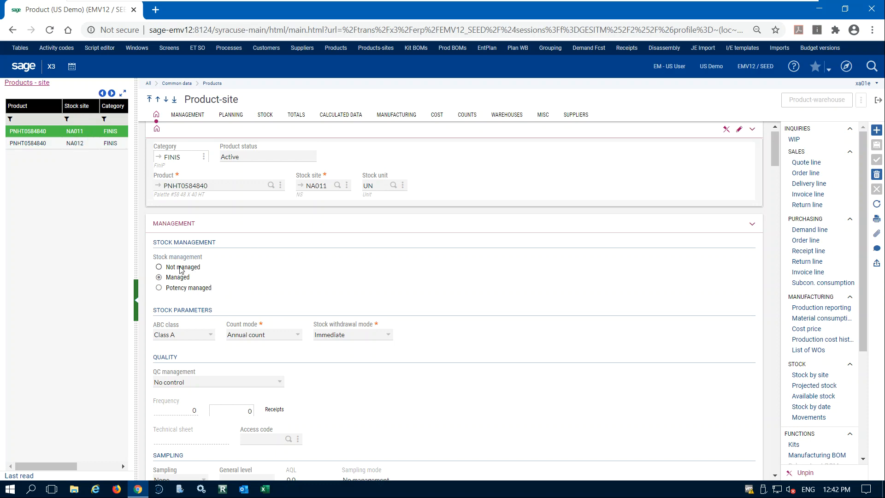
- Review site NA011's stock, storage and container settings for PNHT0584840, comparing its default locations with those of NA012
scroll(362, 284, "down", 3)
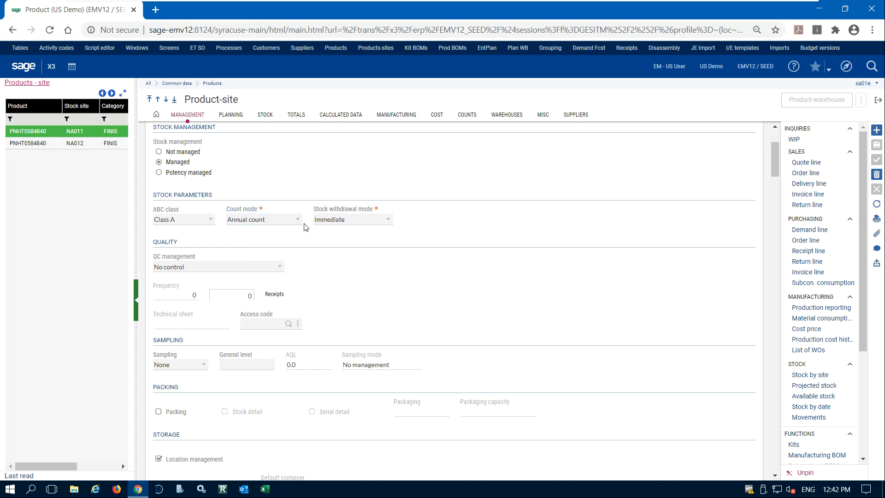
scroll(348, 238, "down", 5)
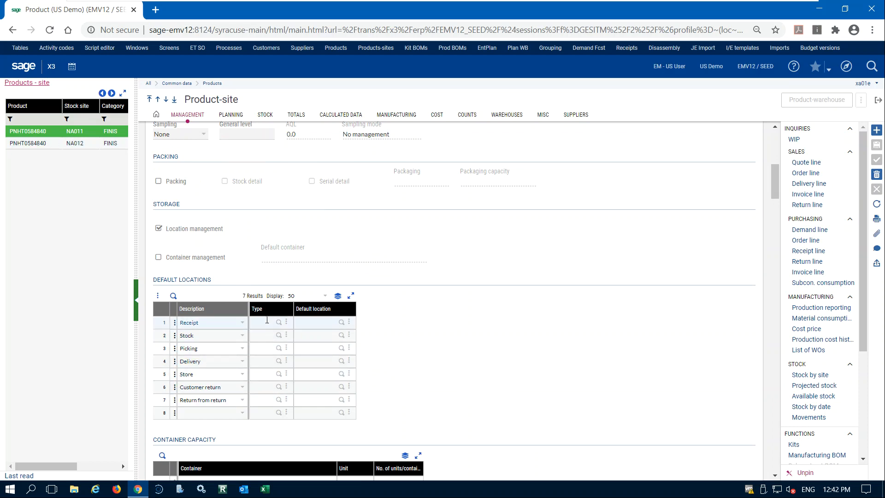
left_click(78, 133)
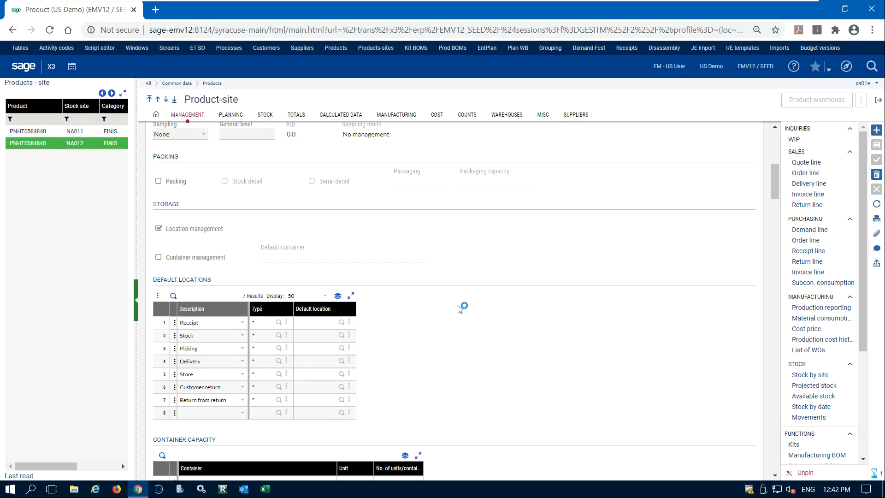
scroll(475, 299, "down", 4)
scroll(474, 299, "down", 4)
scroll(475, 300, "up", 4)
scroll(474, 300, "down", 4)
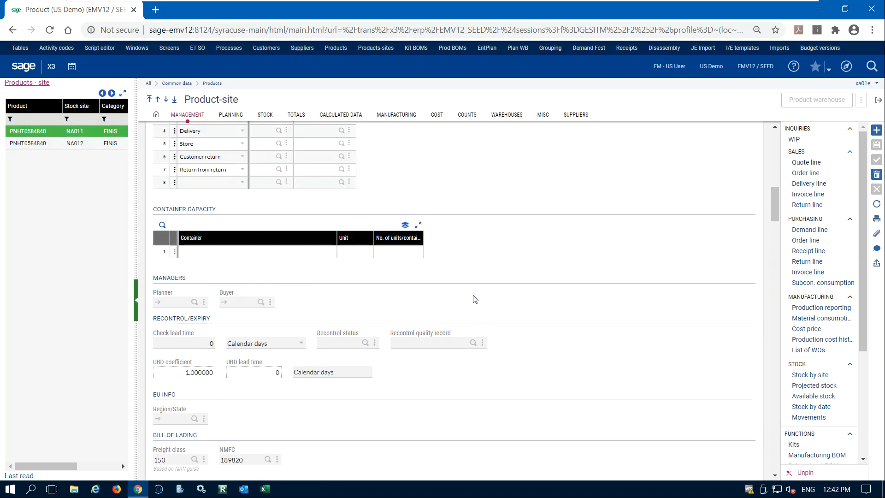
- Examine the planning horizons, lead times and reordering parameters of PNHT0584840 at site NA011
scroll(473, 300, "down", 5)
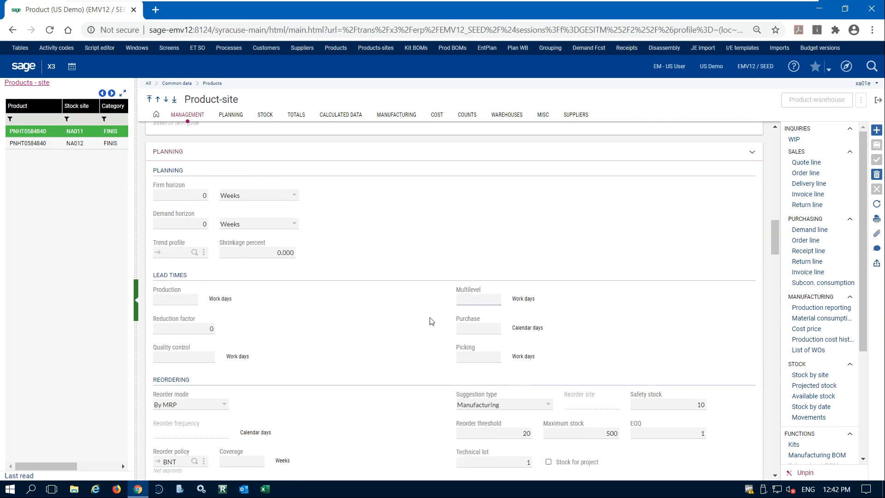
scroll(385, 283, "down", 1)
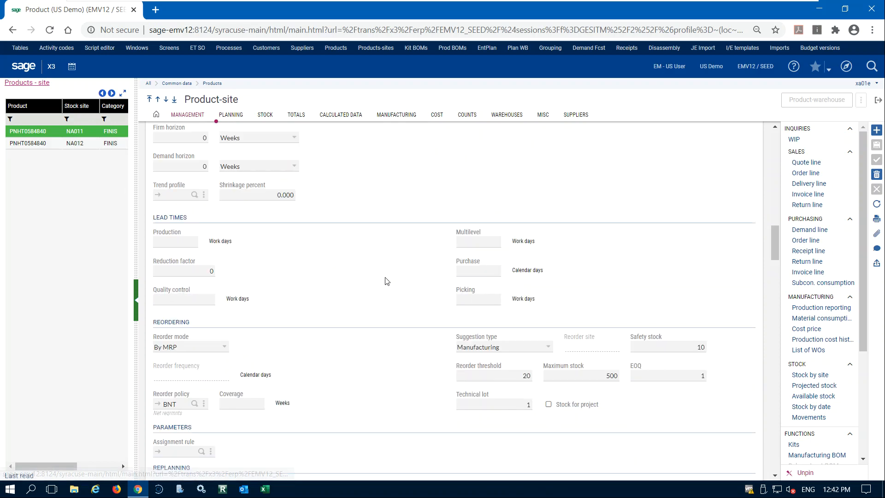
scroll(412, 290, "up", 4)
scroll(415, 293, "down", 3)
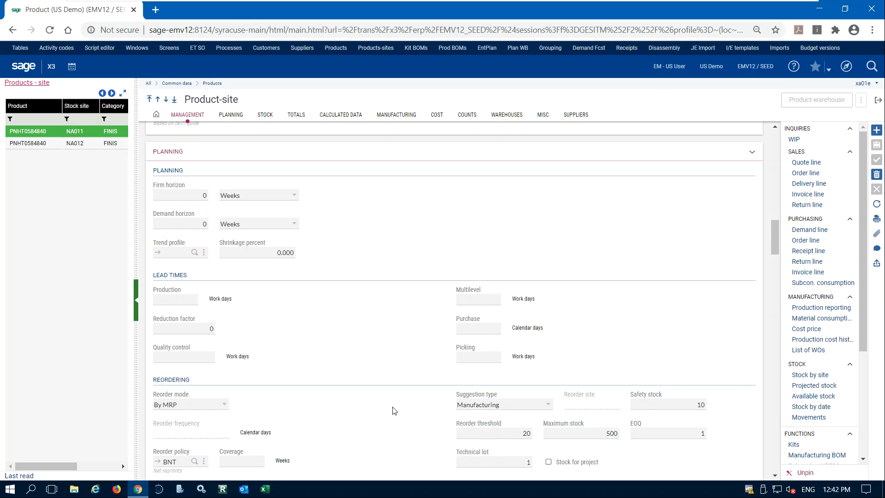
scroll(395, 411, "down", 3)
scroll(397, 407, "up", 1)
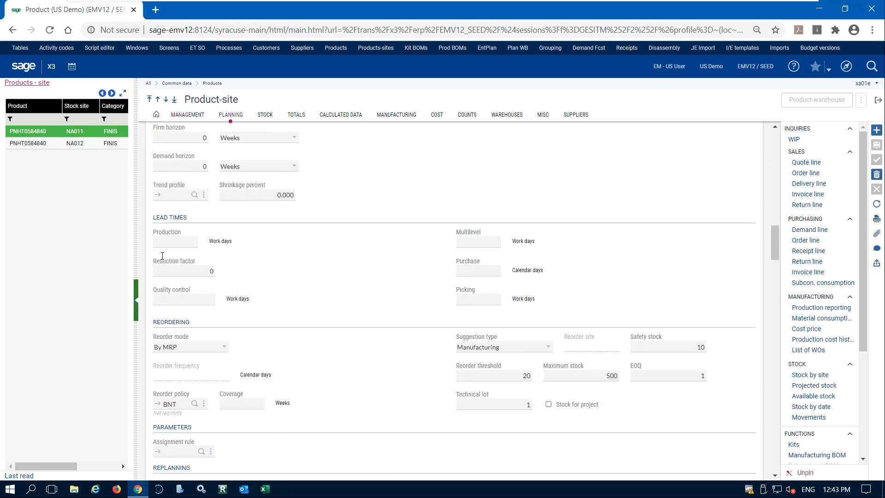
- Compare the reordering parameters and available suggestion types of PNHT0584840 between stock sites NA012 and NA011
left_click(88, 143)
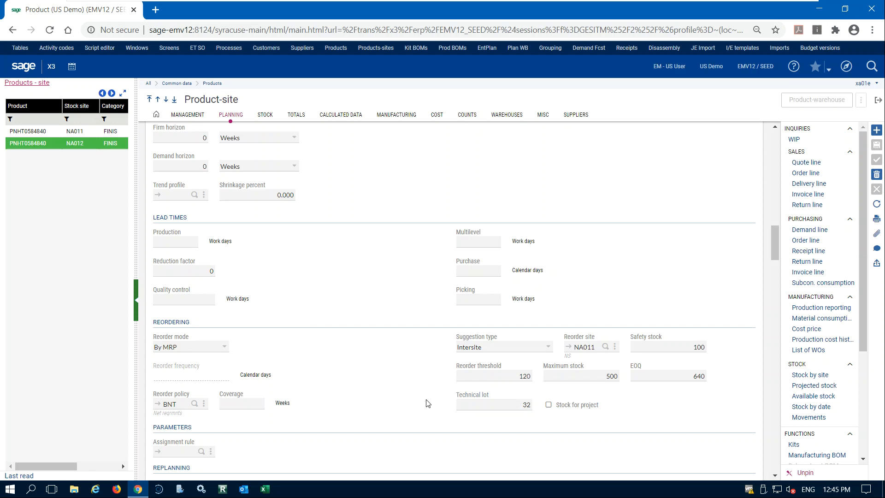
left_click(98, 132)
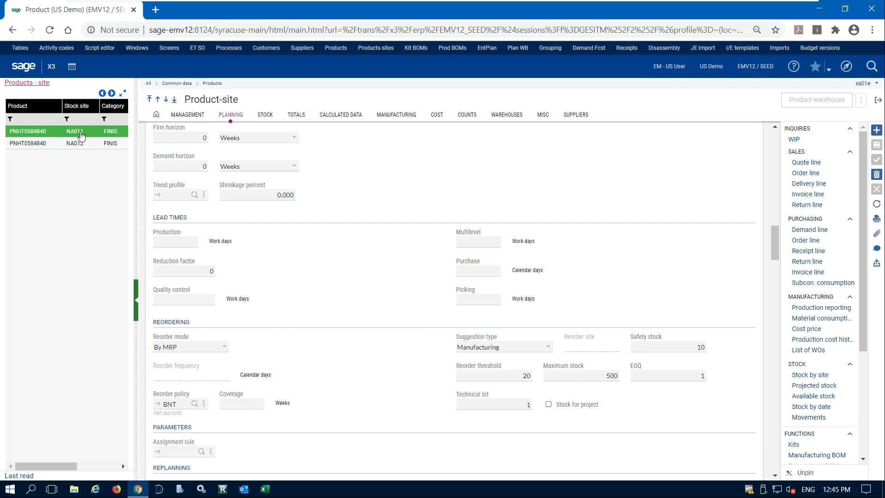
left_click(548, 349)
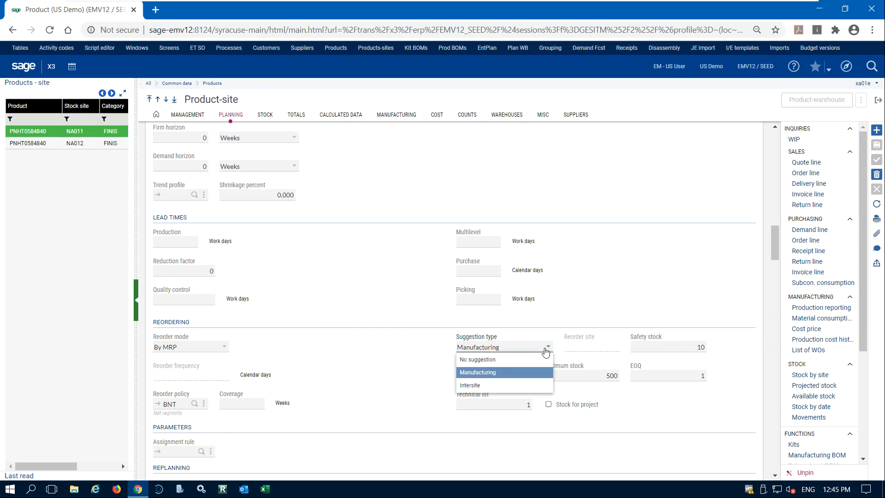
left_click(471, 372)
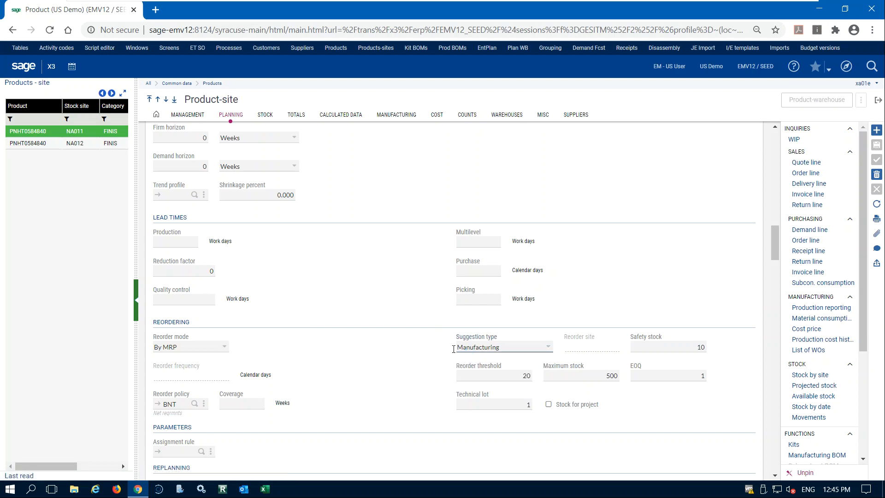
left_click(53, 146)
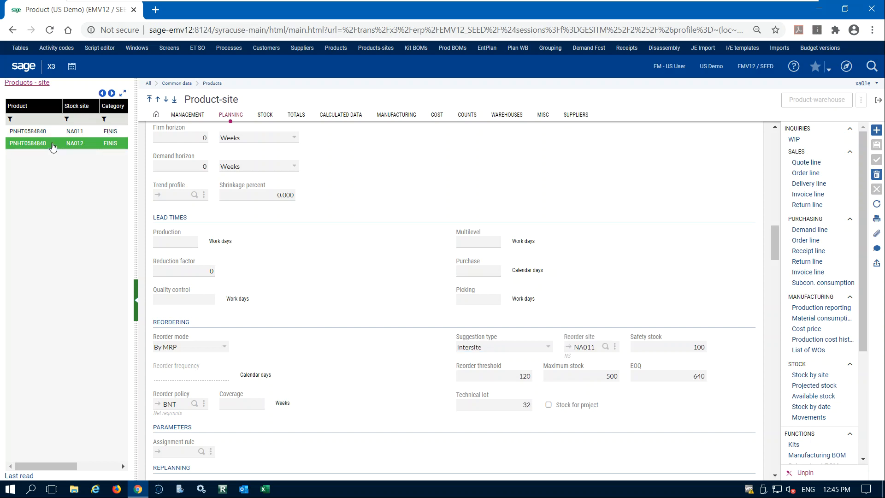
left_click(549, 347)
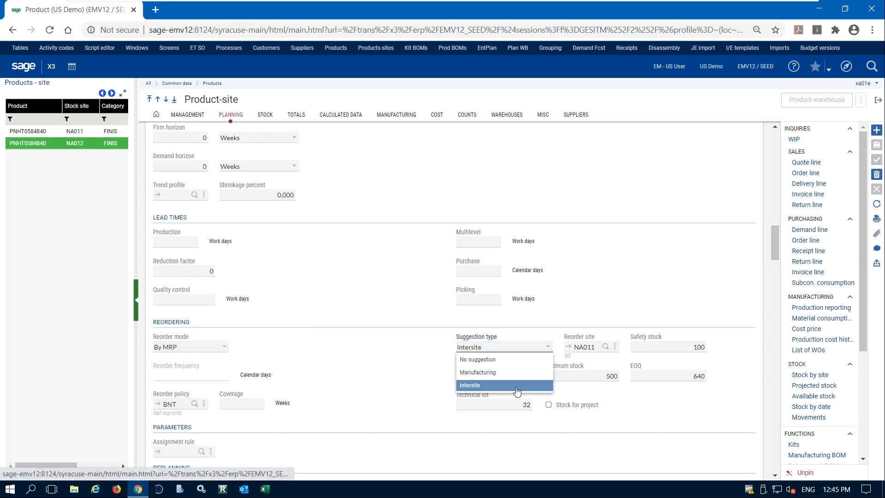
left_click(580, 363)
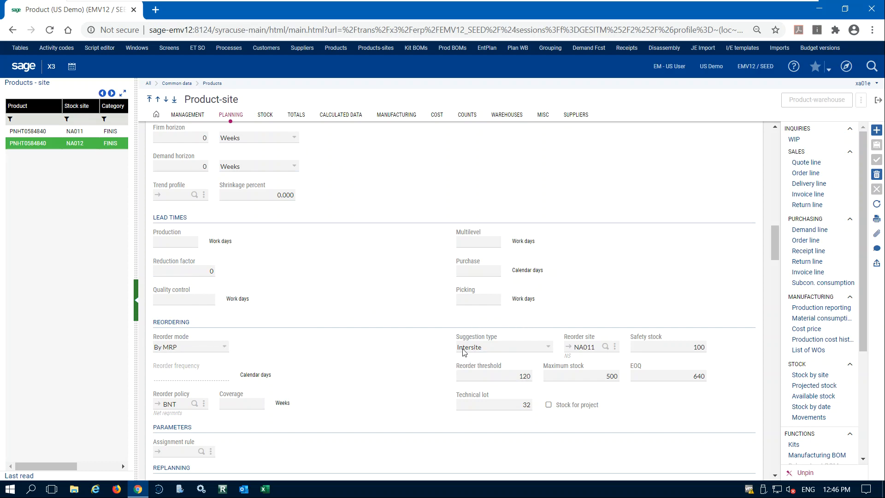
- Return to site NA011 and review its planner and buyer fields, default locations, container capacity and storage settings
left_click(98, 132)
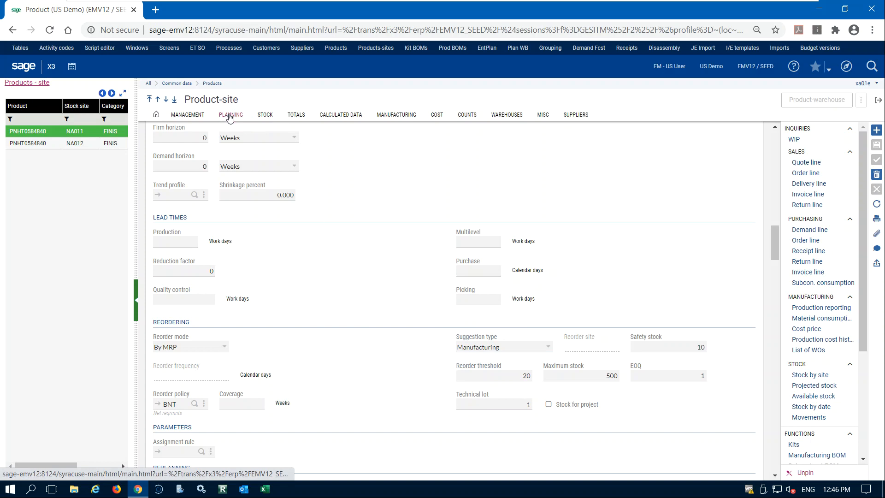
scroll(350, 287, "up", 2)
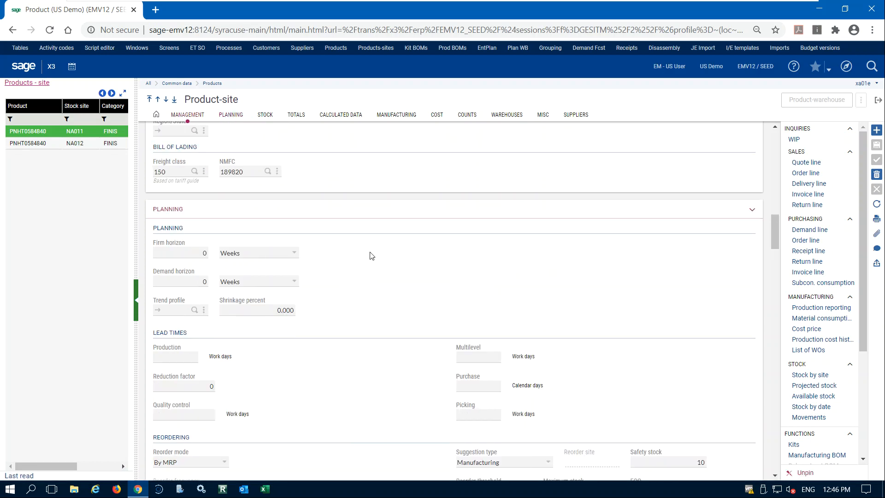
scroll(372, 256, "up", 4)
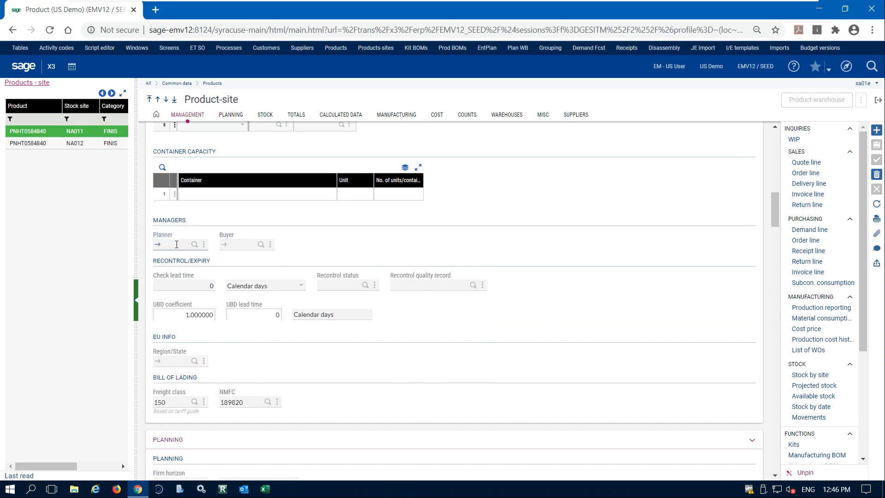
left_click(234, 245)
scroll(542, 351, "up", 5)
scroll(283, 390, "down", 3)
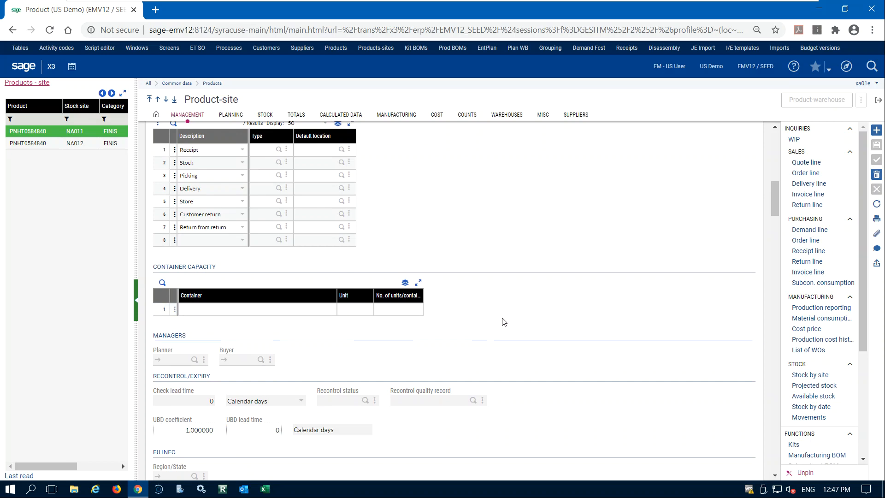
scroll(506, 318, "up", 1)
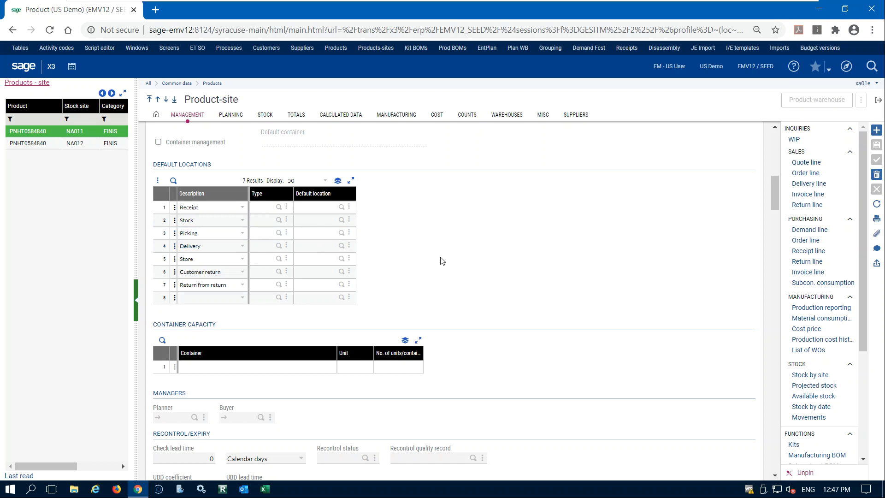
scroll(487, 233, "up", 5)
scroll(521, 242, "down", 4)
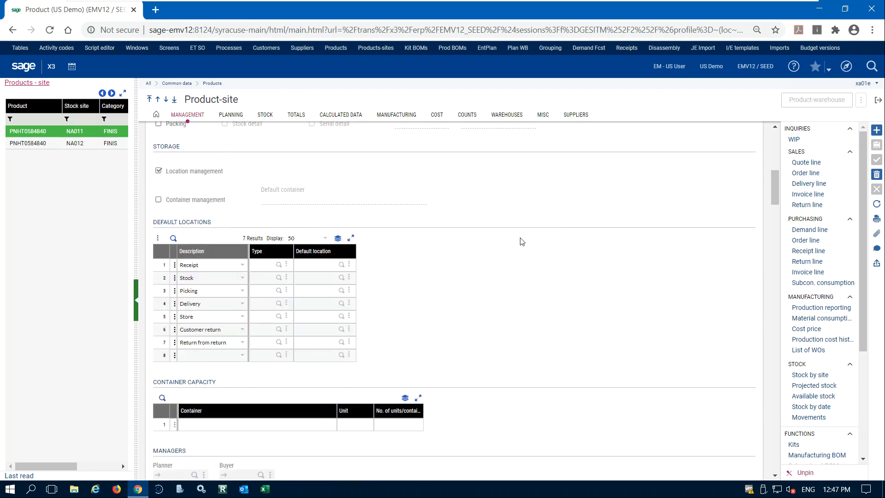
scroll(521, 241, "up", 4)
scroll(521, 241, "down", 3)
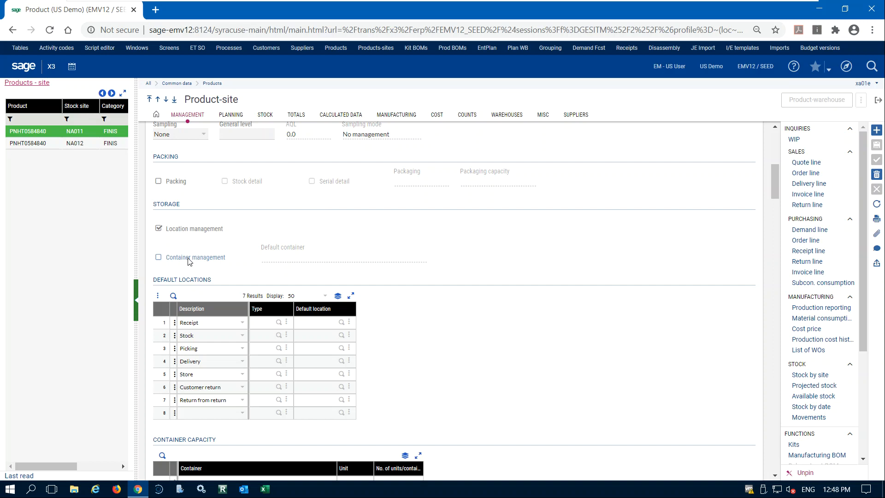
- Review the internal, external and business partner stock situation and the WIP quantities of PNHT0584840 at site NA011
scroll(568, 272, "down", 15)
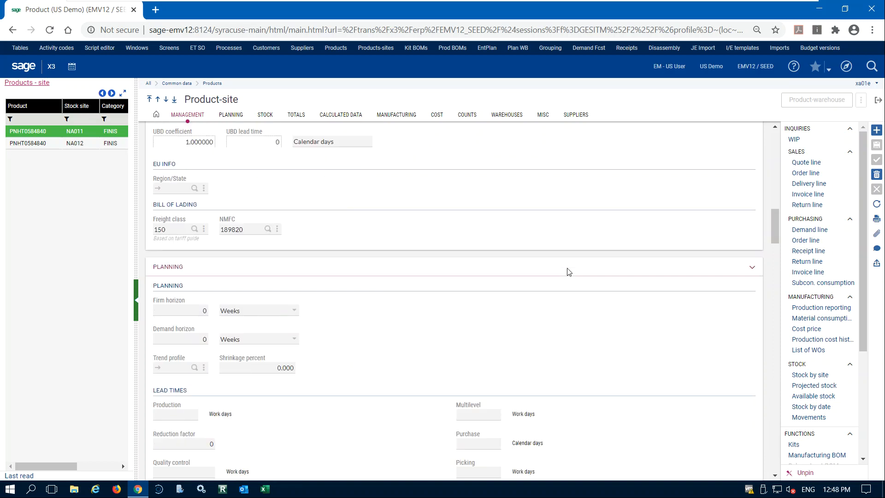
scroll(568, 272, "down", 15)
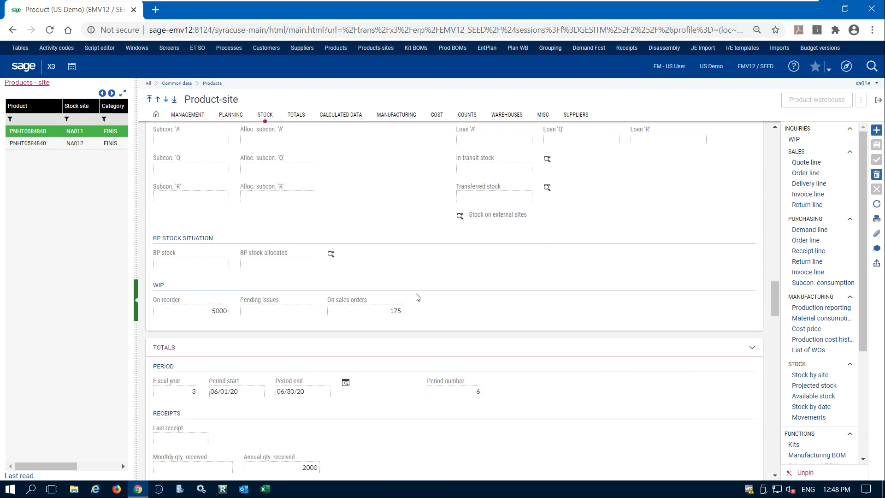
scroll(418, 298, "up", 4)
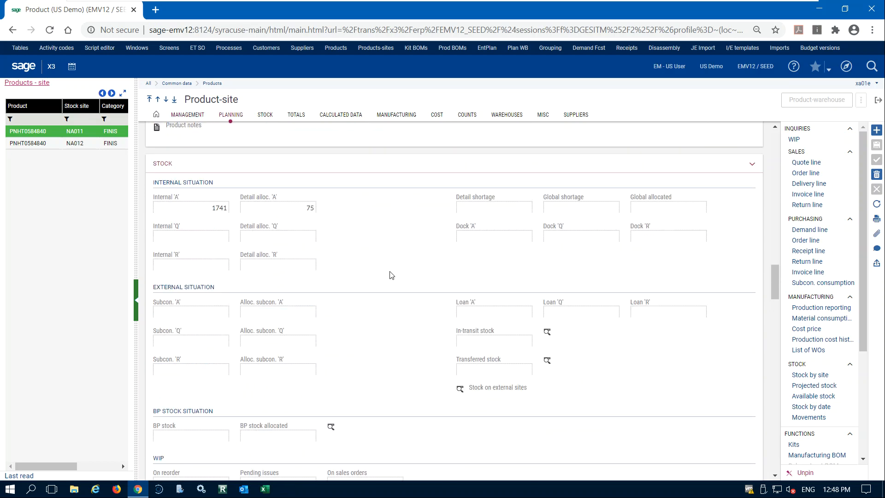
left_click(268, 119)
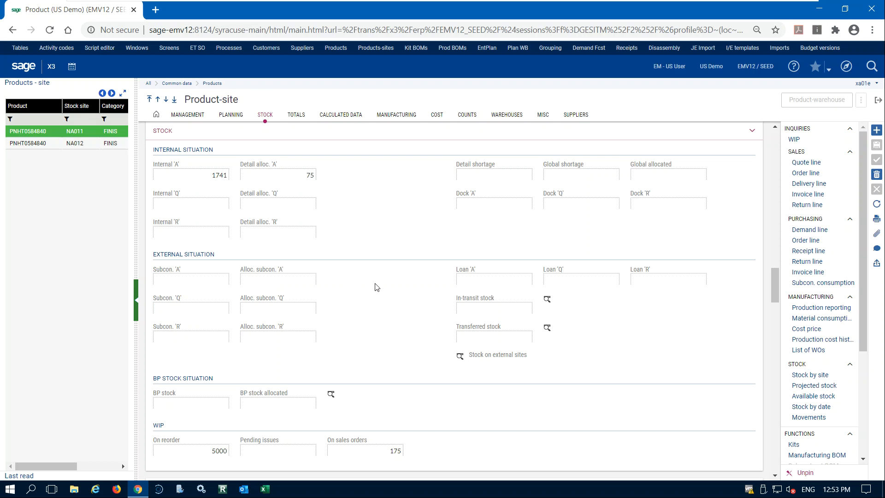
scroll(376, 287, "down", 3)
scroll(415, 251, "up", 1)
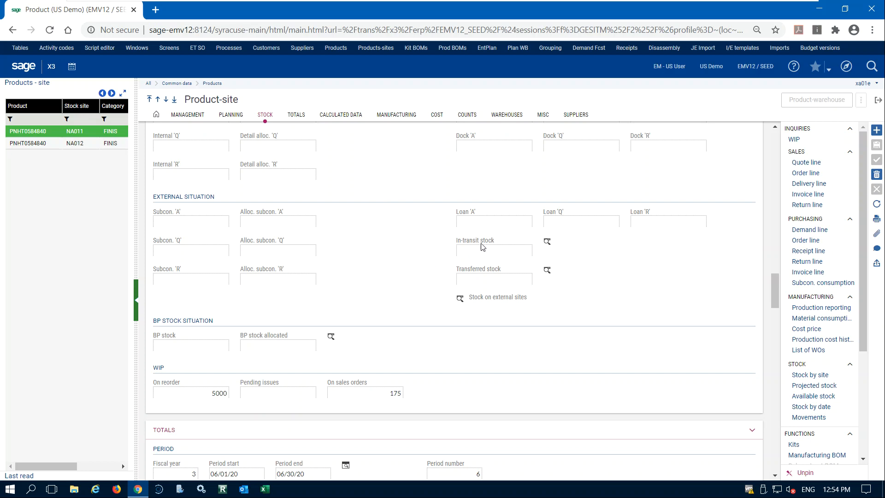
- Review the period receipt and issue totals, calculated stock data and manufacturing parameters for site NA011
scroll(471, 244, "down", 5)
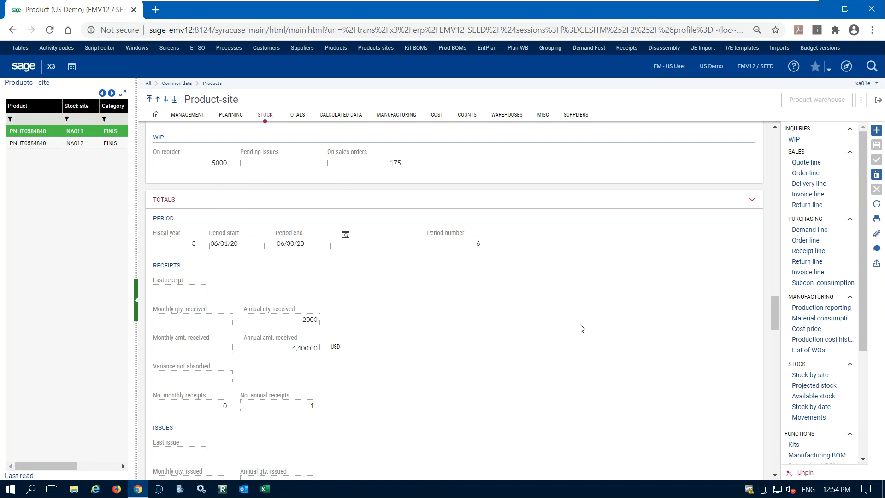
scroll(581, 325, "down", 5)
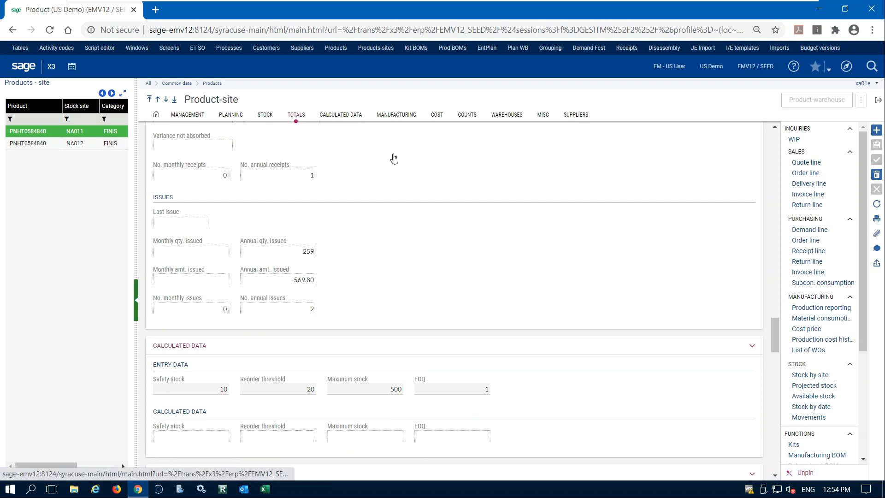
scroll(385, 129, "down", 5)
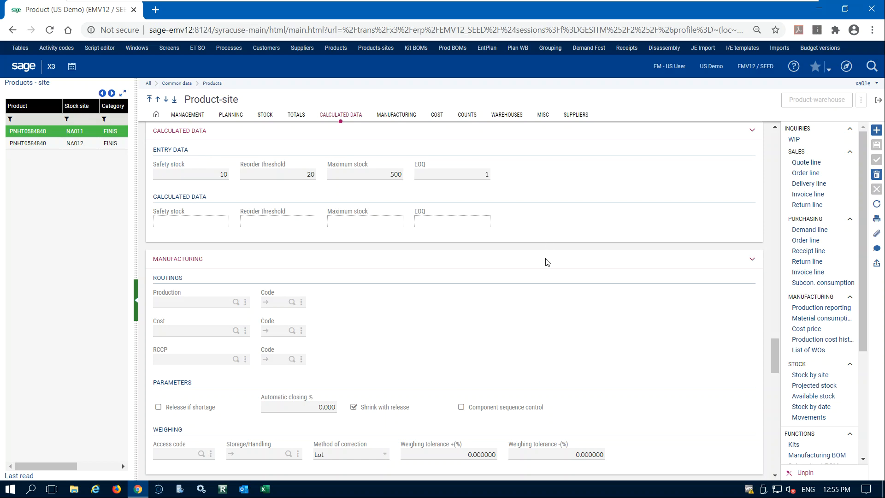
scroll(547, 262, "down", 3)
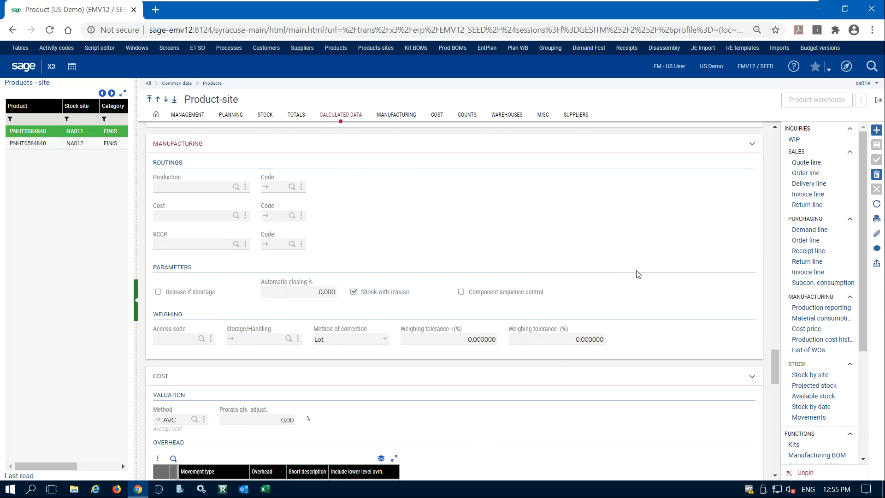
- Examine the cost settings for site NA011 and look through the selectable valuation methods without changing the assigned one
scroll(608, 217, "down", 6)
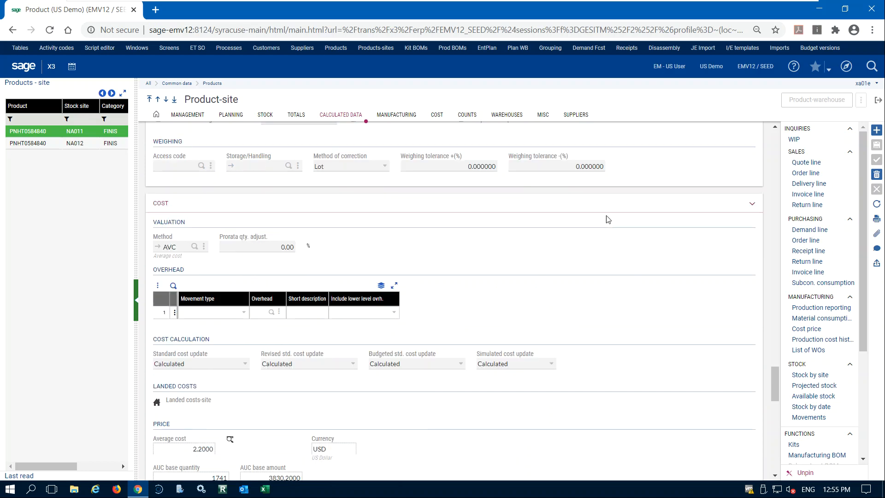
scroll(608, 220, "down", 4)
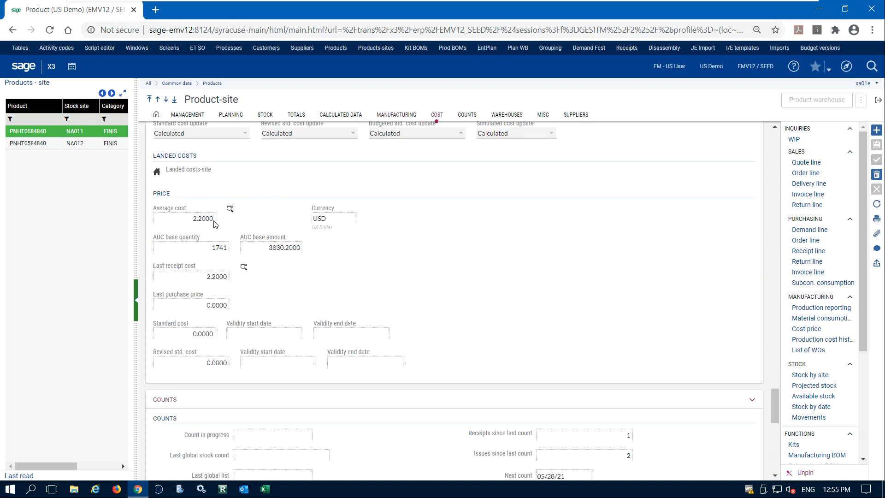
scroll(236, 232, "up", 6)
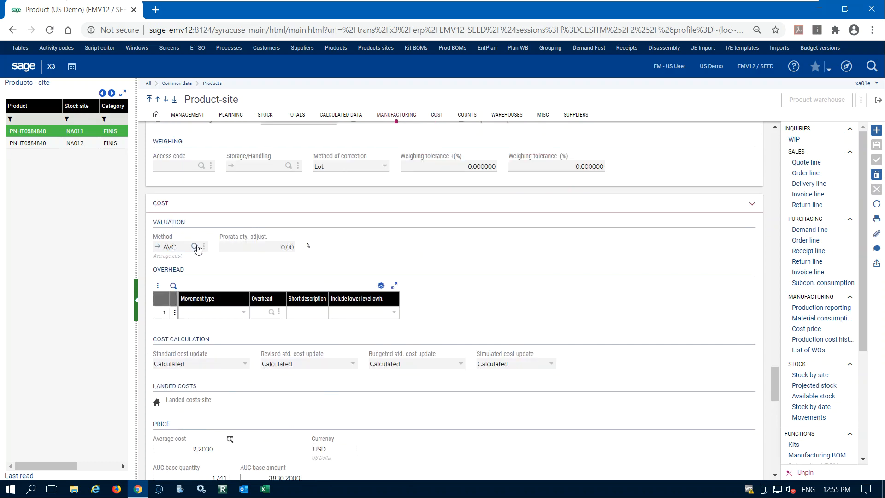
left_click(195, 247)
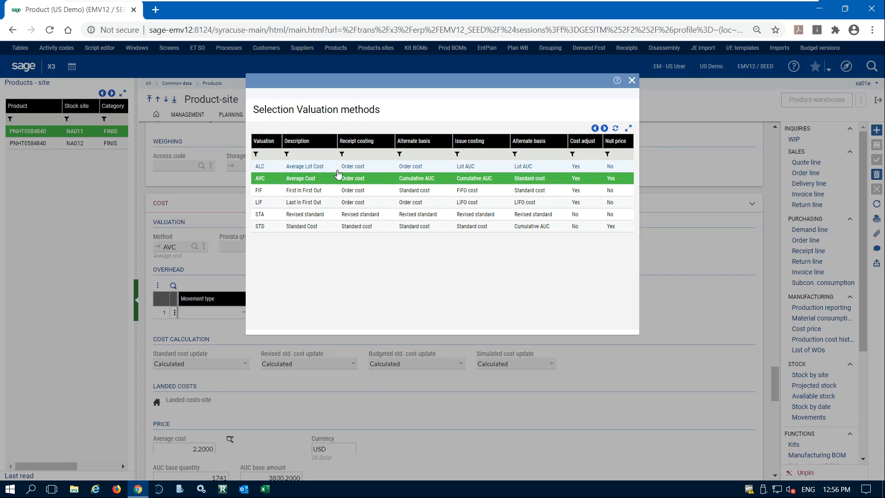
left_click(632, 82)
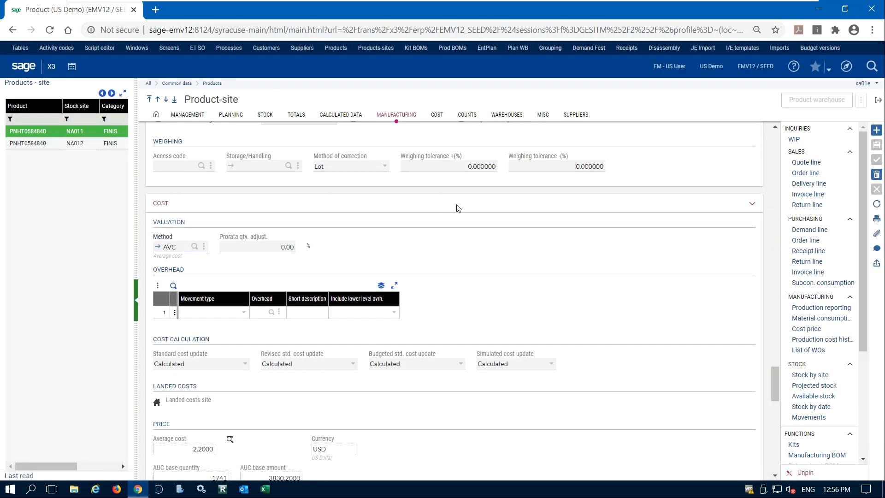
- Check which movement types are available for an overhead line in the cost settings, leaving the line empty
scroll(477, 207, "down", 3)
scroll(478, 220, "up", 1)
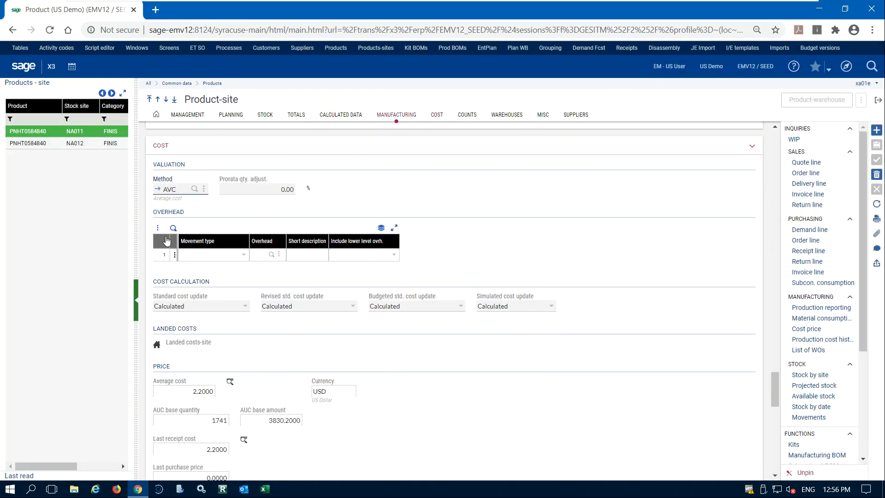
left_click(242, 257)
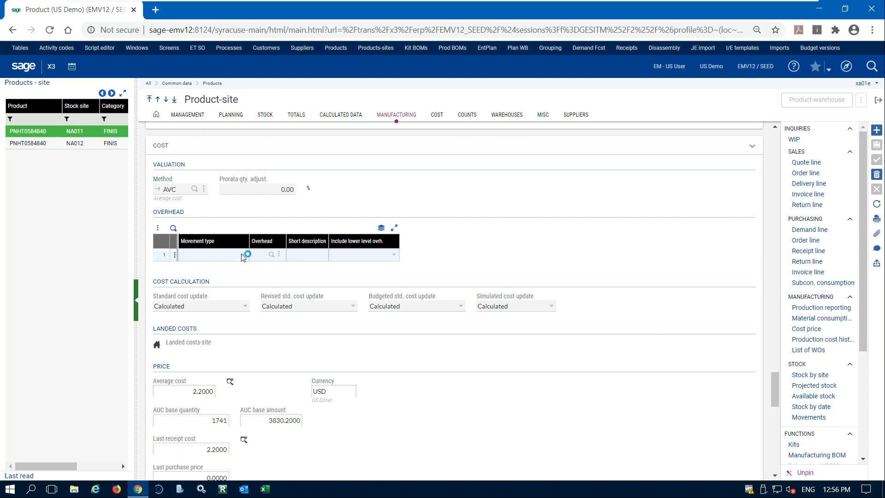
left_click(244, 257)
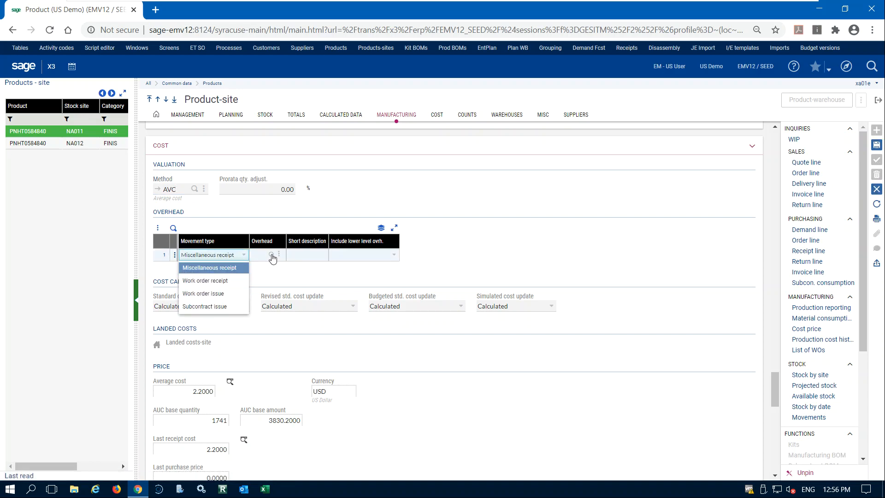
left_click(271, 258)
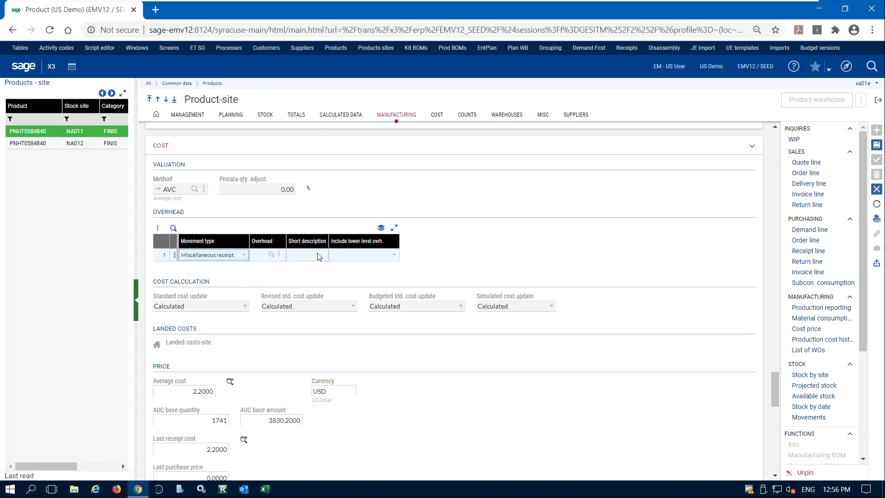
left_click(478, 235)
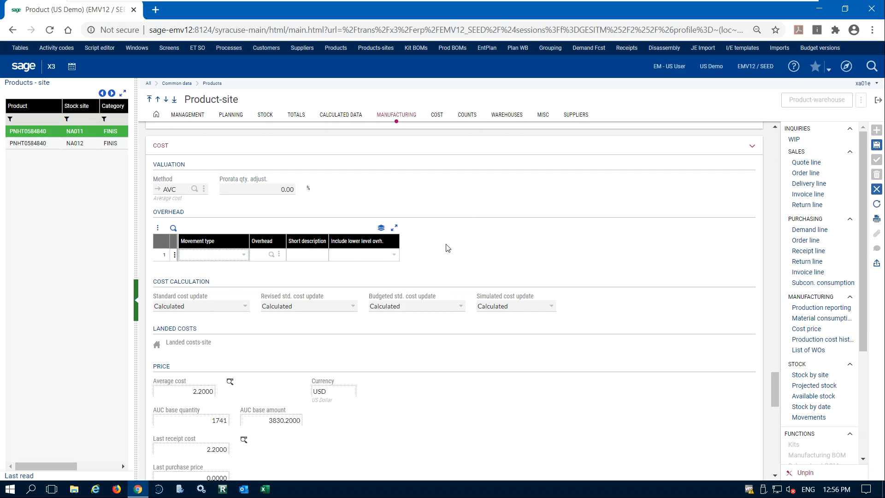
- Review the price data for site NA011 and examine the average cost breakdown by material, machine, labor, subcontract and overhead
scroll(594, 261, "down", 2)
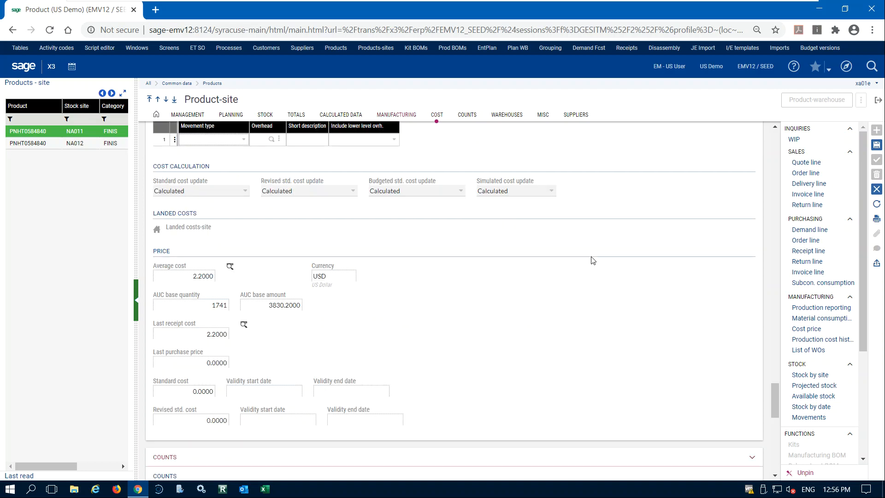
scroll(593, 261, "down", 2)
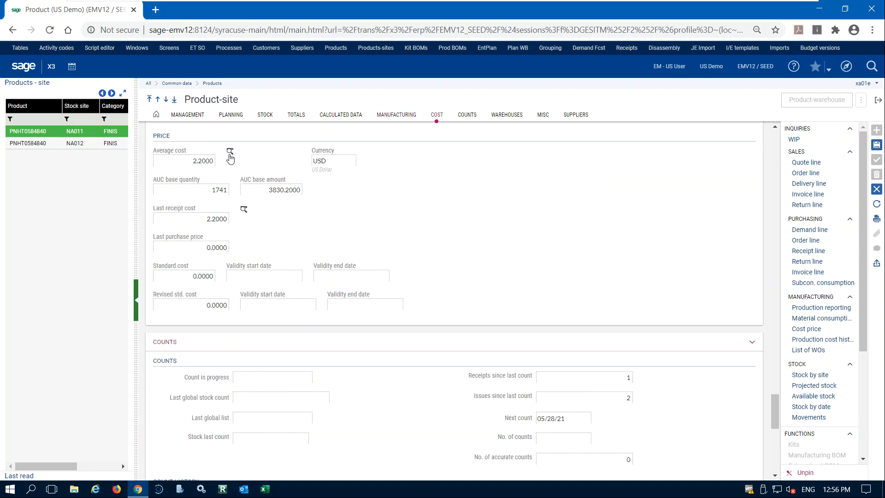
left_click(231, 152)
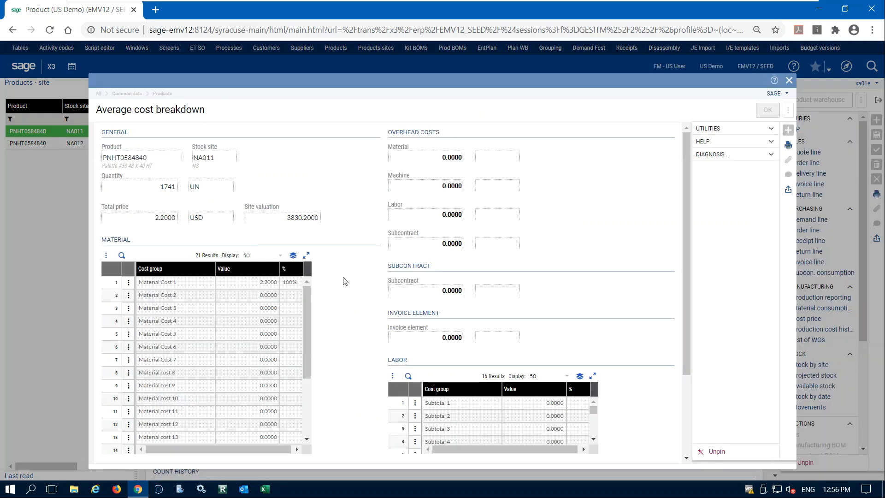
scroll(341, 283, "down", 1)
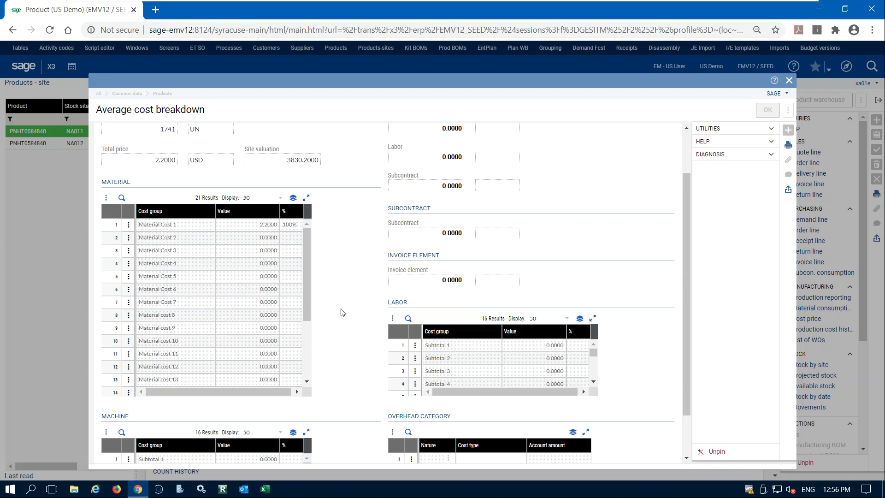
scroll(354, 294, "down", 1)
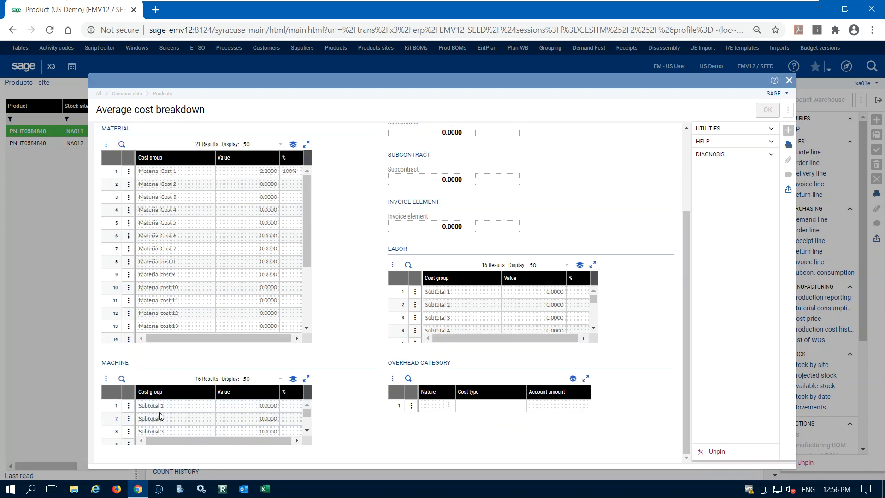
scroll(344, 332, "up", 3)
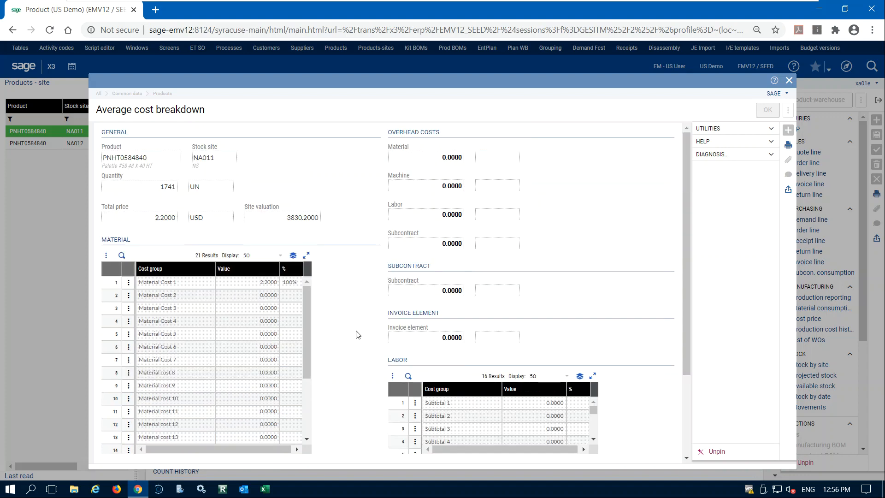
scroll(360, 335, "down", 3)
scroll(388, 356, "up", 2)
key("Escape")
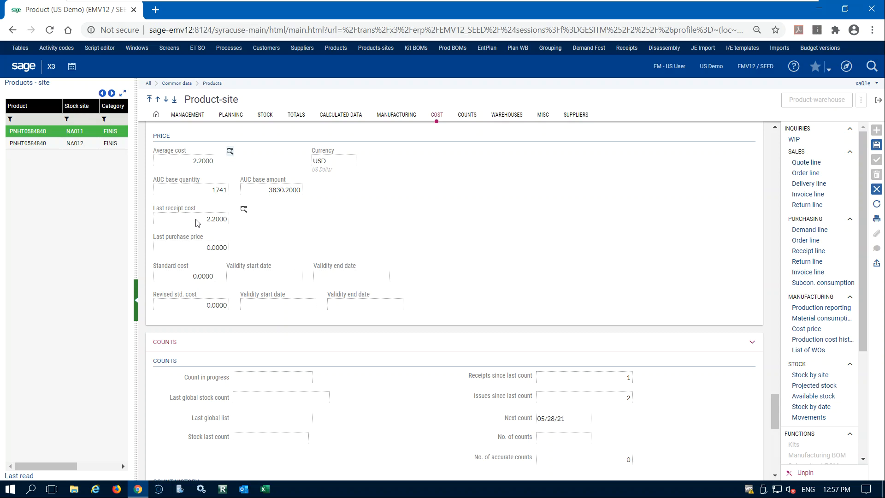
- Review the counts, count history, warehouse flows and supplier settings in the product-site record for NA011
scroll(467, 267, "down", 5)
scroll(467, 275, "up", 1)
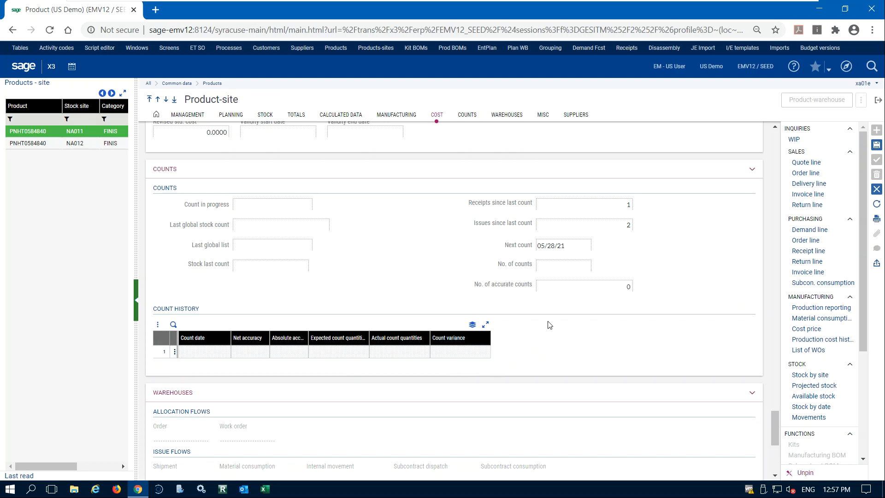
scroll(594, 328, "down", 3)
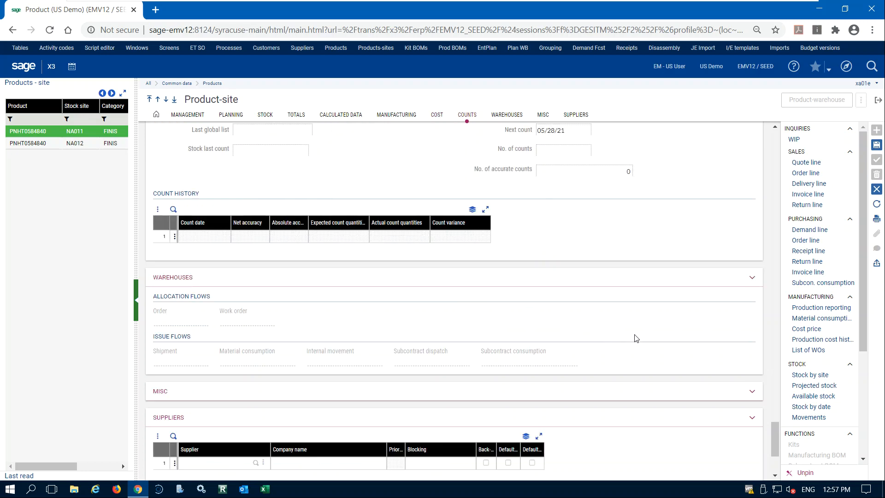
scroll(627, 346, "down", 4)
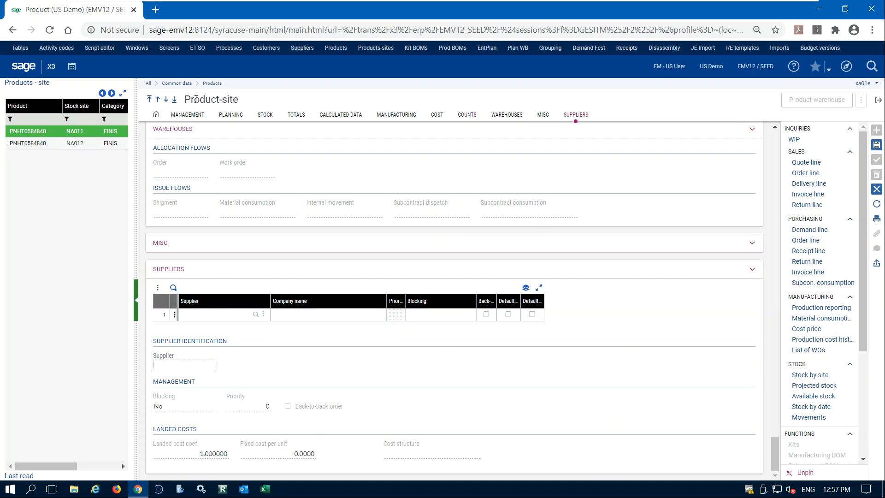
triple_click(196, 99)
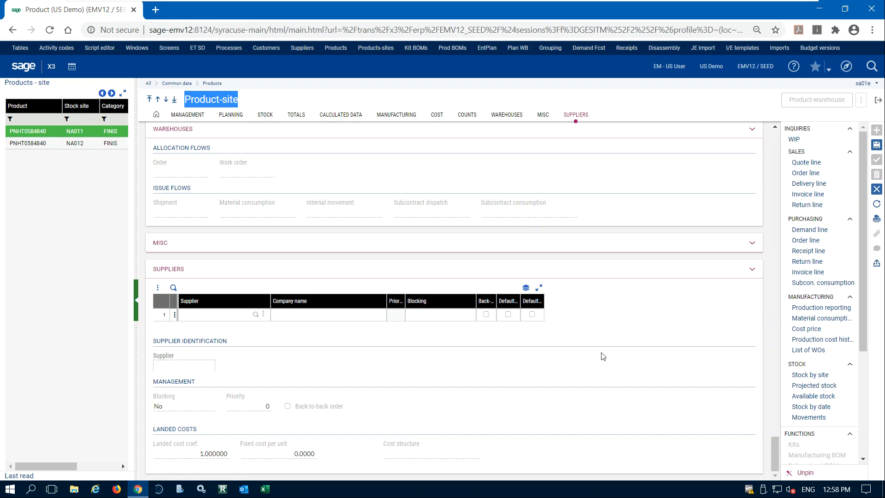
- Leave the product-site record and return to the main product record of PNHT0584840
scroll(627, 360, "up", 20)
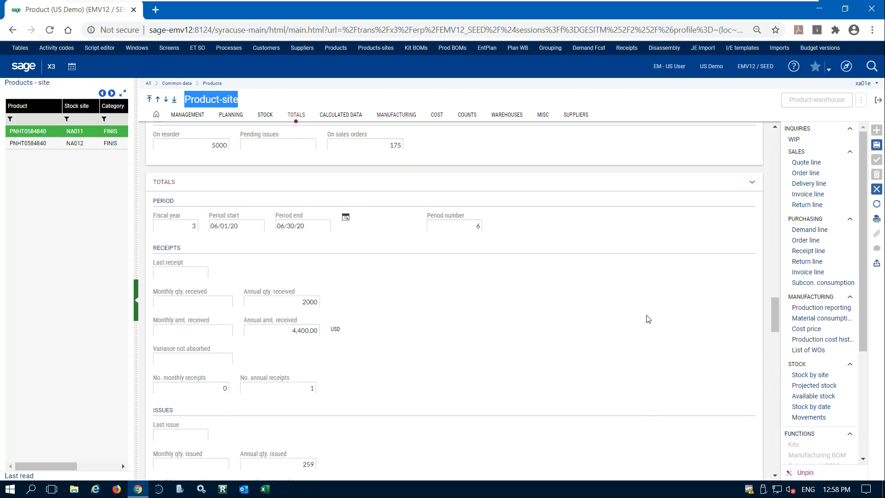
scroll(648, 319, "up", 10)
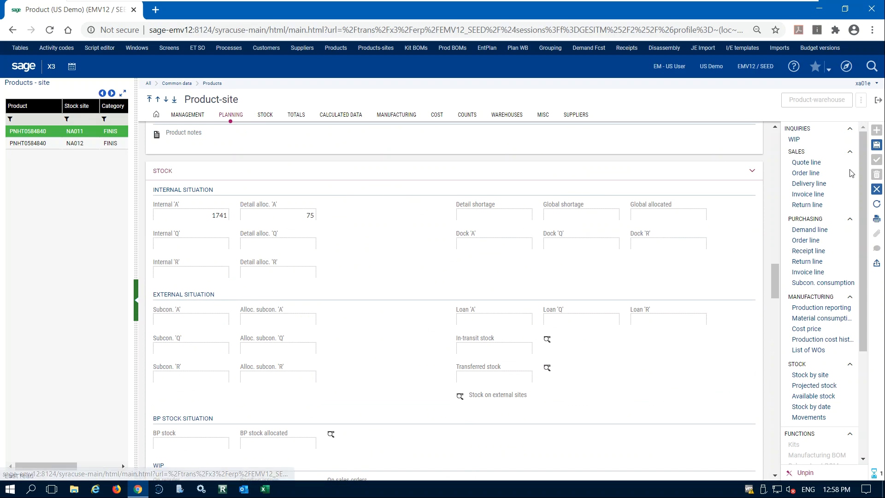
left_click(852, 174)
left_click(654, 122)
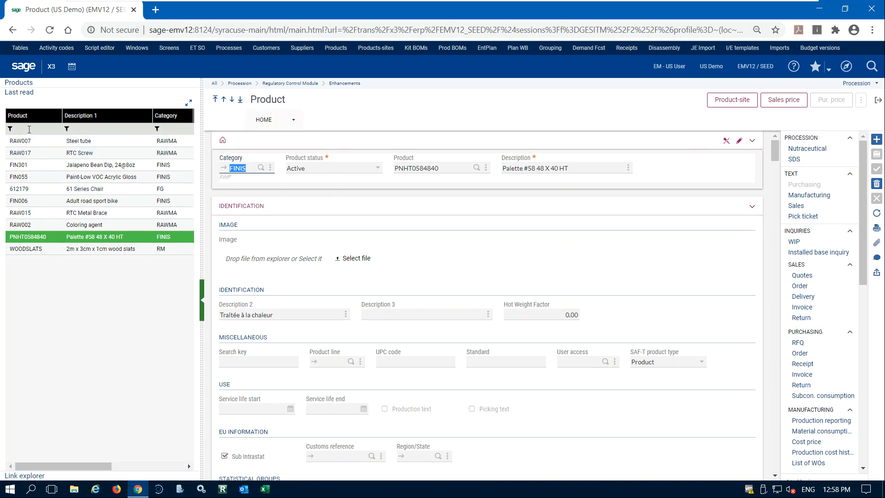
- Start a filter on the product code column of the Products list
left_click(45, 129)
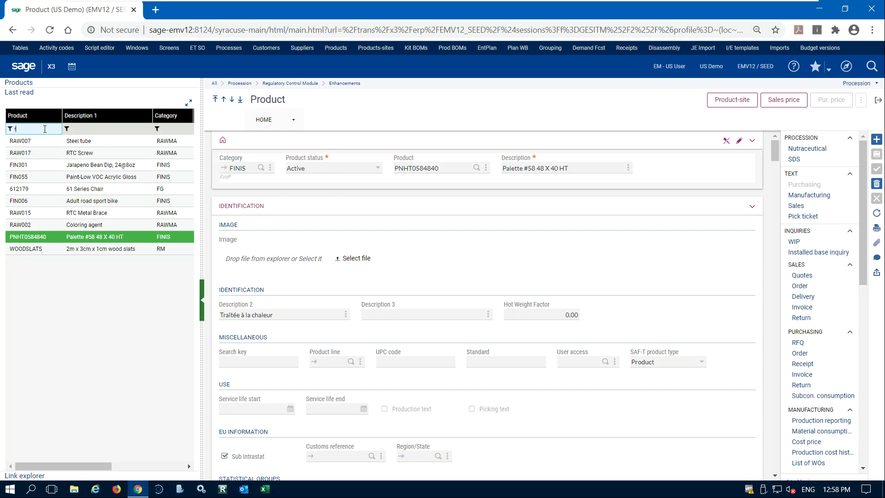
type("fin3")
key("Return")
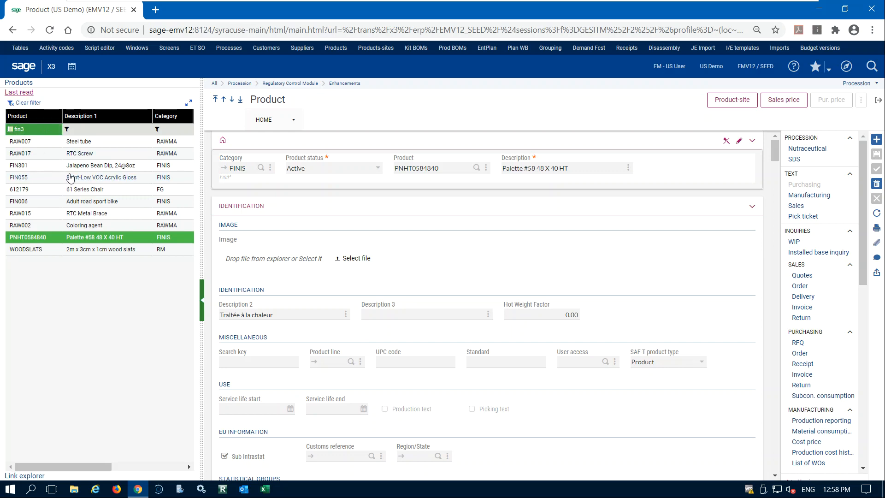
left_click(48, 129)
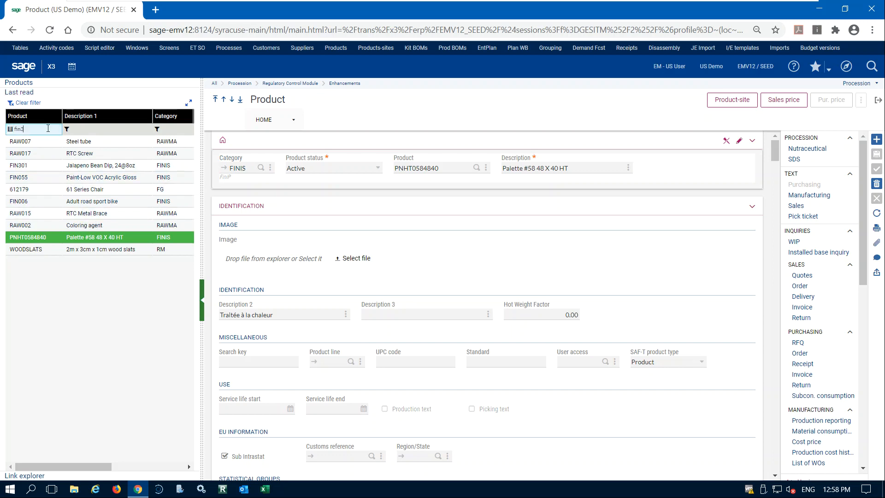
key("Return")
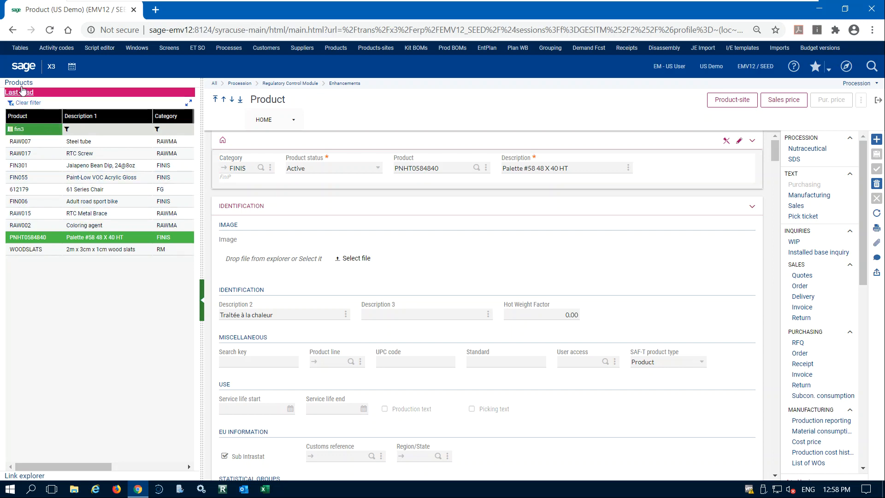
left_click(34, 103)
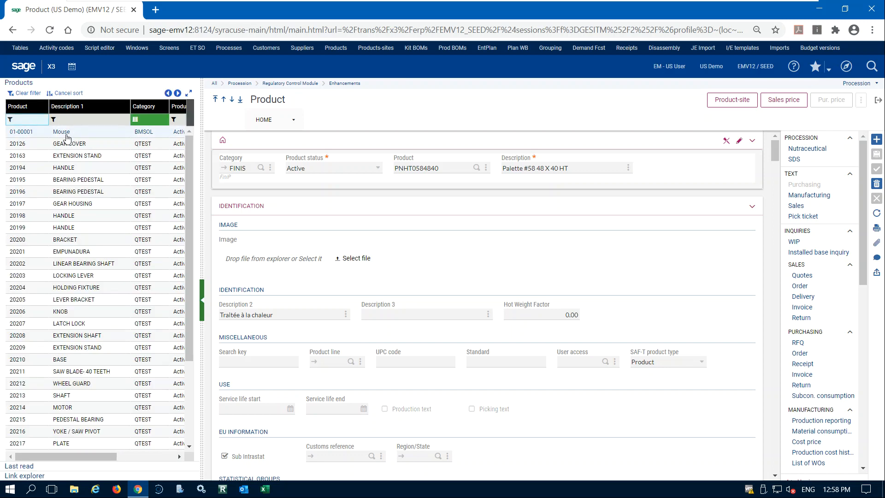
- Clear the products list filter, filter the product codes by "fin3" and open product FIN301
left_click(28, 93)
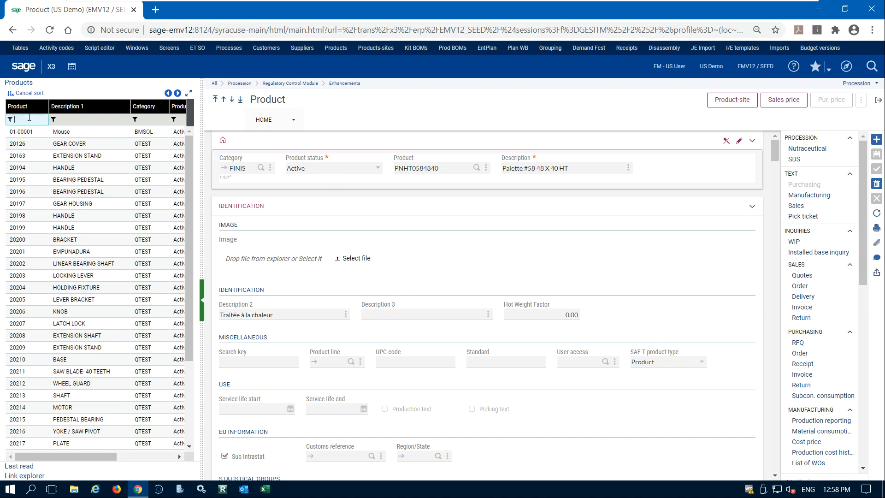
type("fin3")
key("Return")
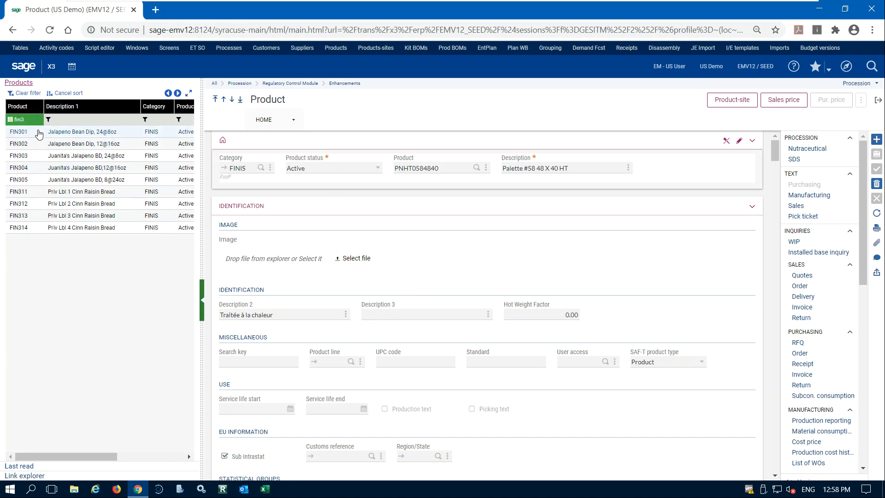
left_click(35, 133)
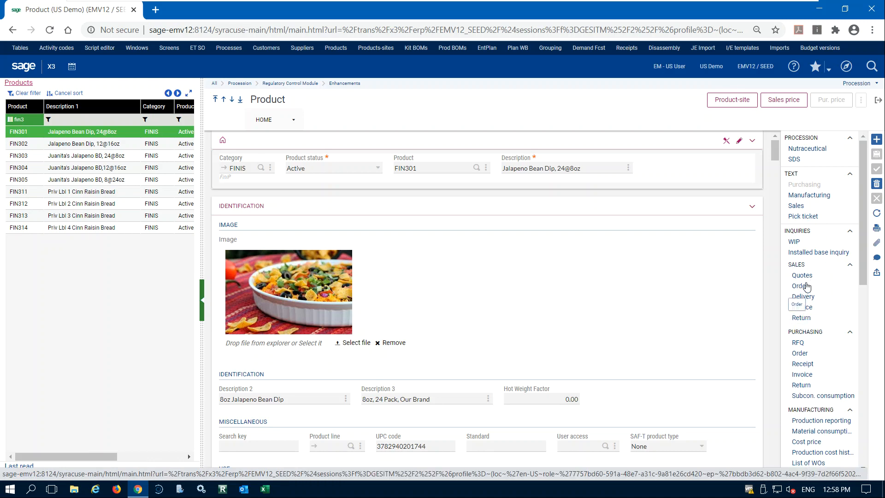
- Run the sales quote line inquiry for product FIN301 and return to the product record
left_click(803, 277)
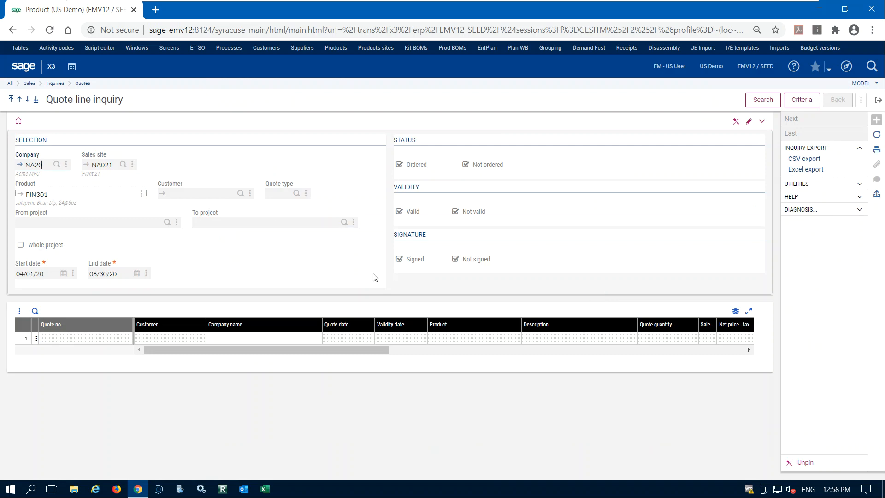
left_click(763, 100)
left_click(877, 102)
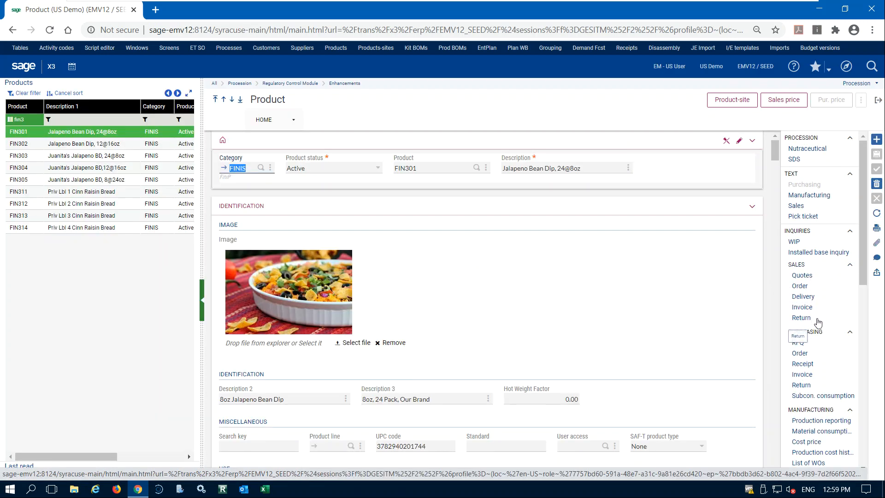
- Open the Stock by site inquiry for the product and examine the chart's available stock, sales orders and on order/manufacturing bars
scroll(821, 318, "down", 3)
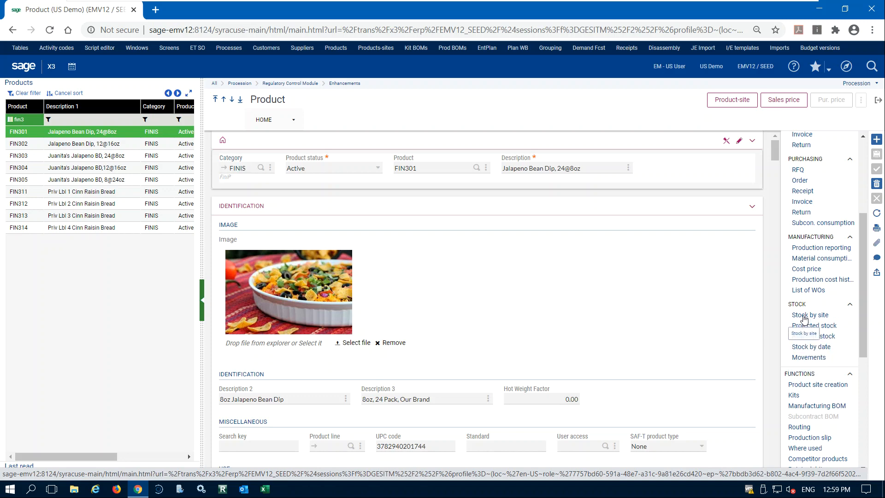
left_click(804, 317)
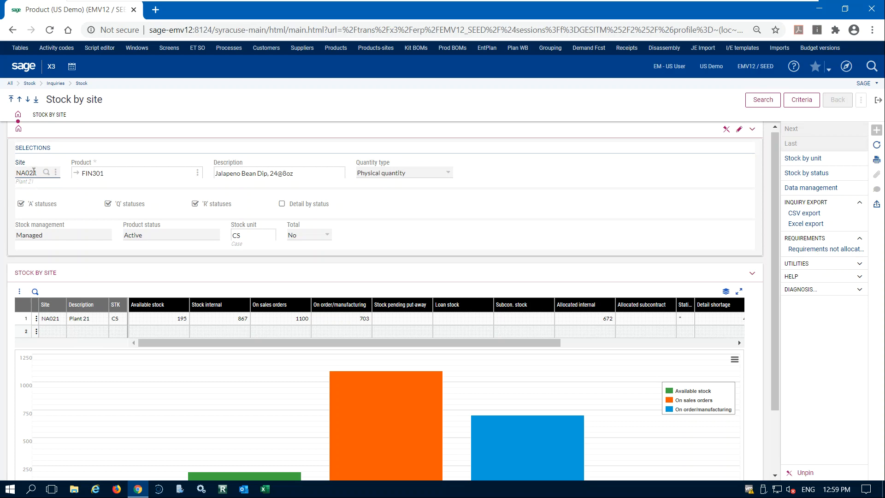
scroll(127, 186, "down", 2)
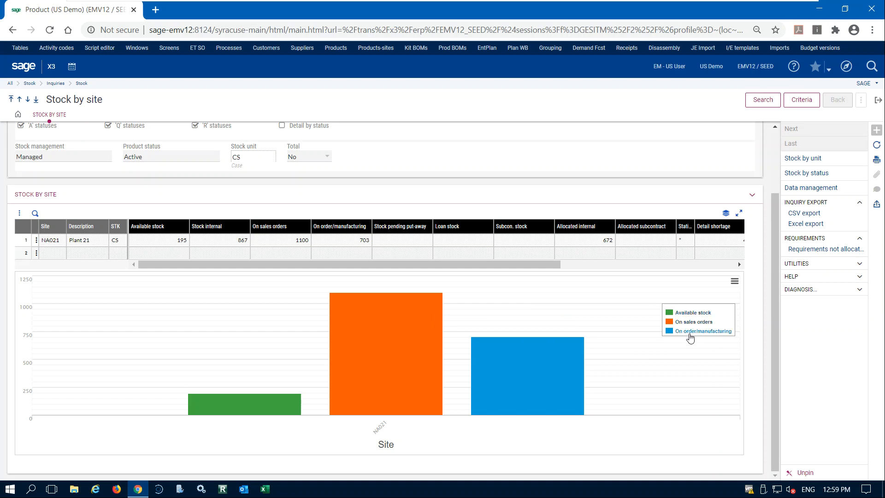
mouse_move(278, 403)
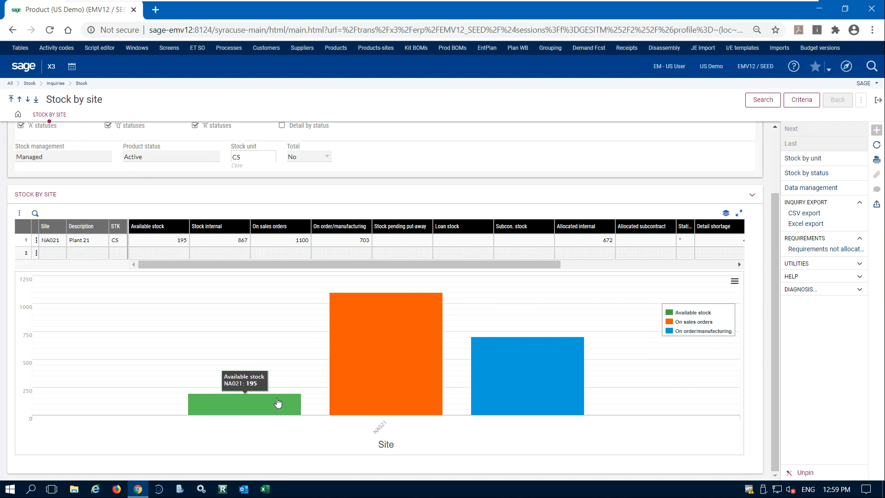
mouse_move(336, 350)
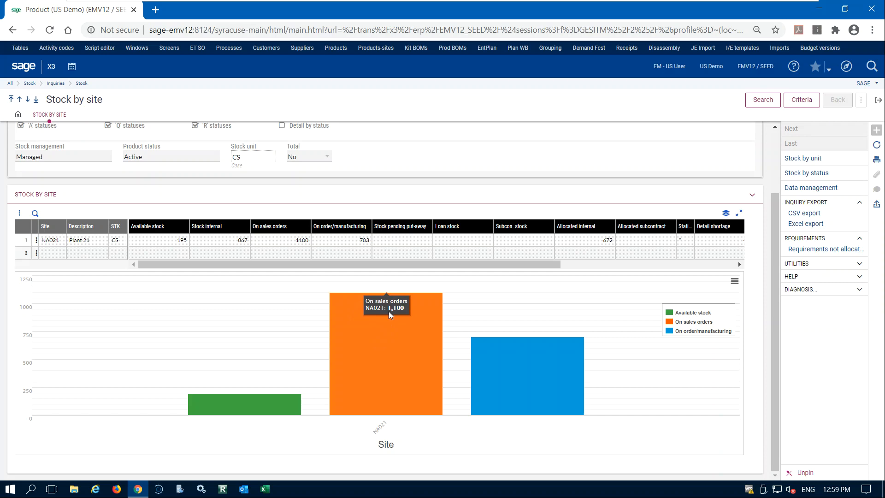
mouse_move(507, 394)
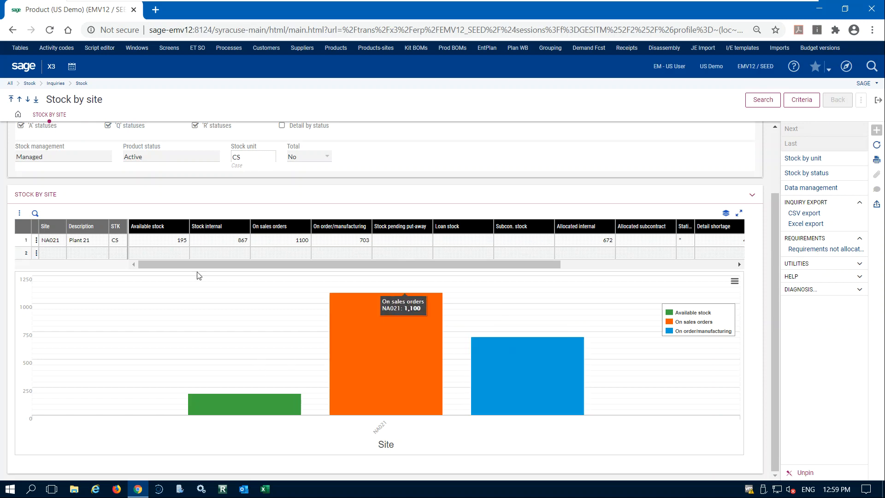
- Clear the site criterion in the Stock by site inquiry and search FIN301 stock across all sites
scroll(221, 249, "up", 2)
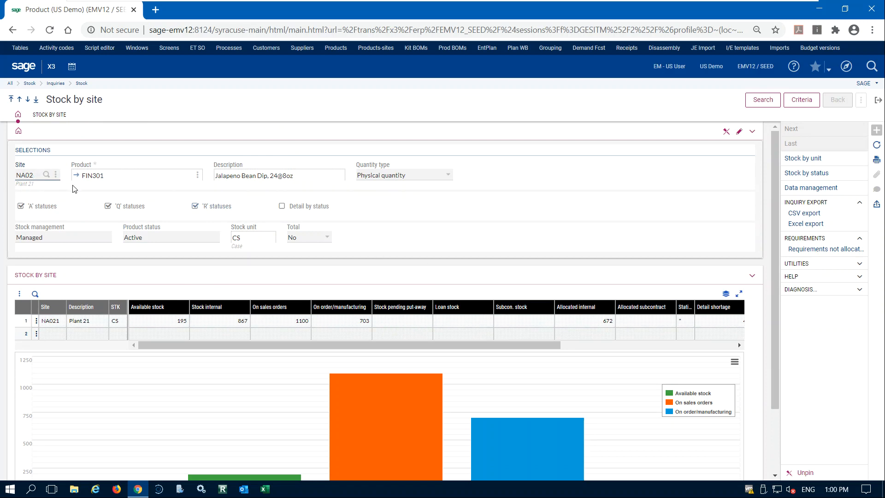
key("BackSpace")
key("BackSpace")
key("Tab")
left_click(763, 99)
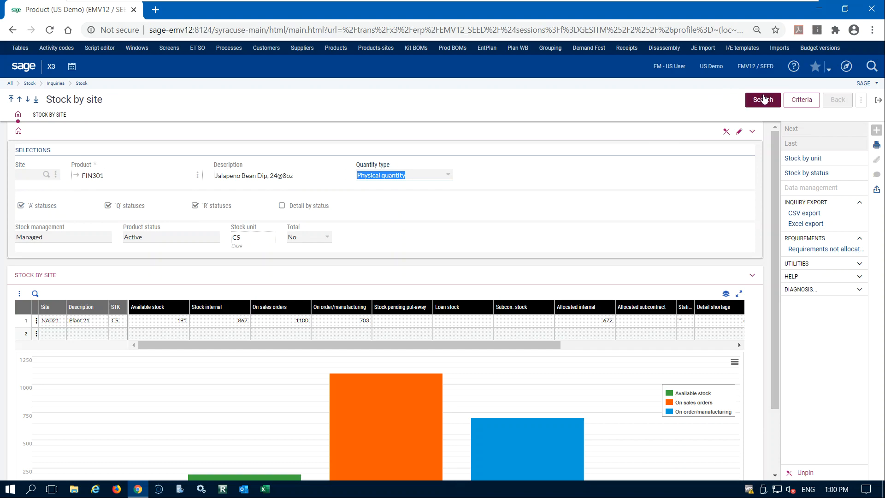
- Examine the stock, sales order and manufacturing quantities for each site, and return to the product record
scroll(102, 285, "down", 3)
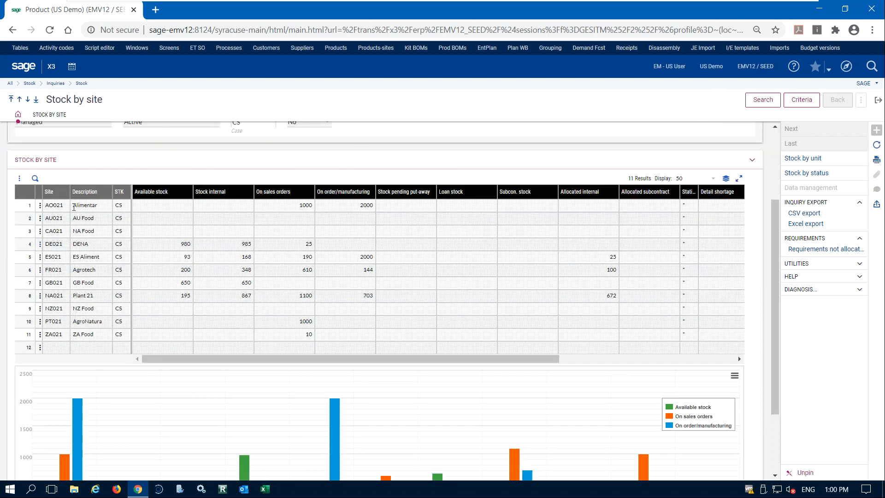
scroll(161, 304, "up", 3)
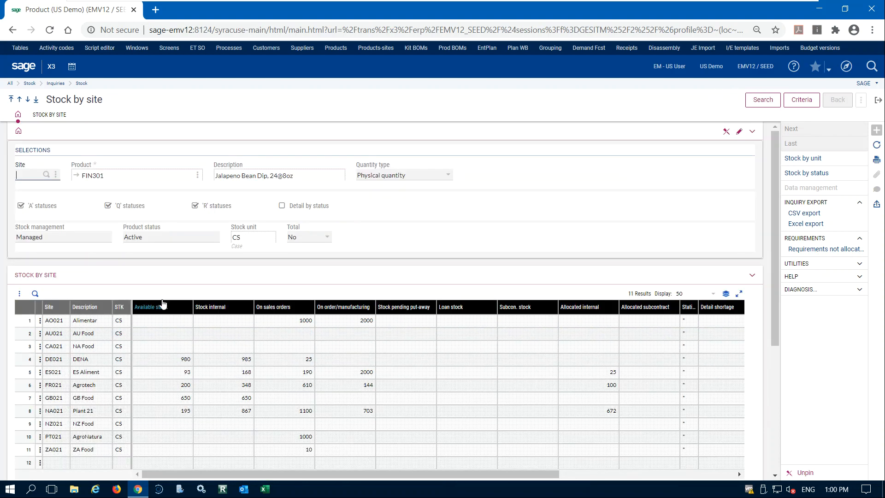
scroll(170, 309, "down", 1)
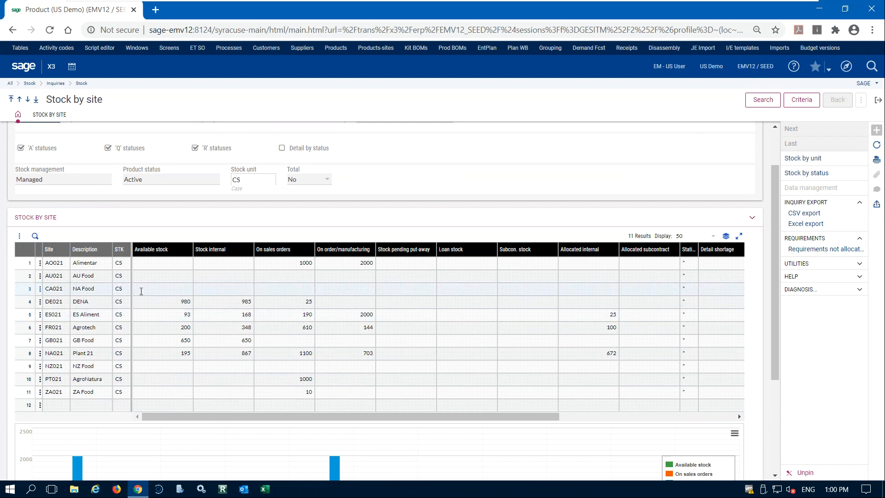
scroll(67, 210, "up", 2)
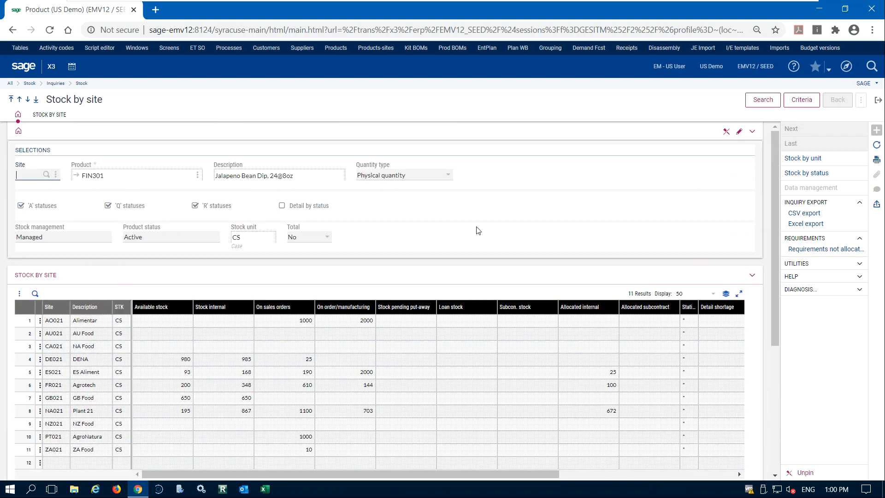
scroll(475, 229, "down", 2)
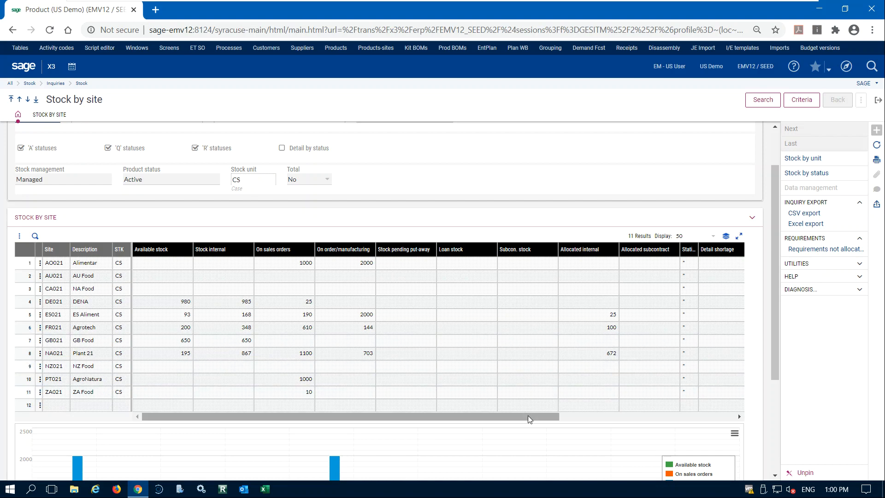
left_click_drag(529, 420, 423, 431)
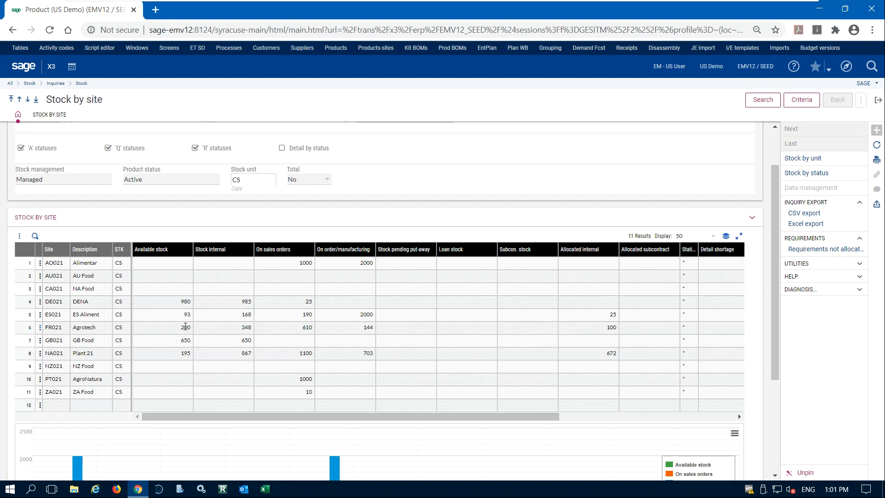
left_click(181, 340)
left_click(878, 101)
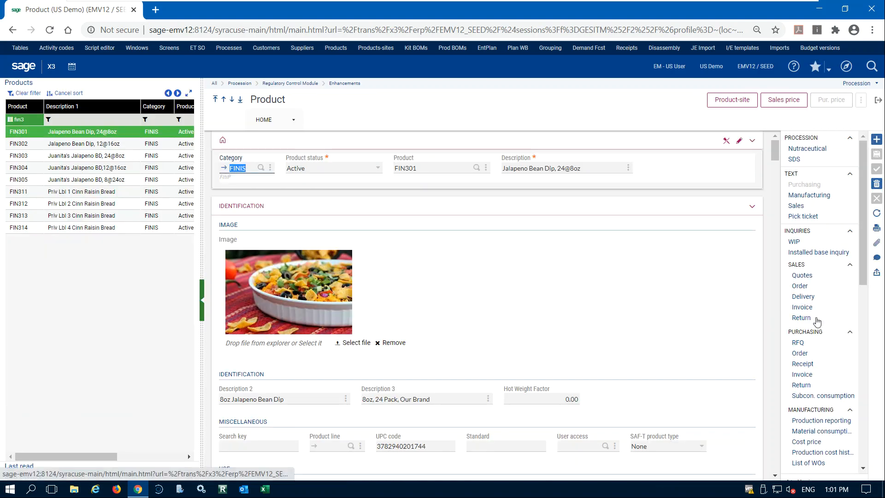
- Open the Projected stock inquiry for FIN301 and examine the current stock, detail stock situation and expected stock by order line
scroll(831, 353, "down", 6)
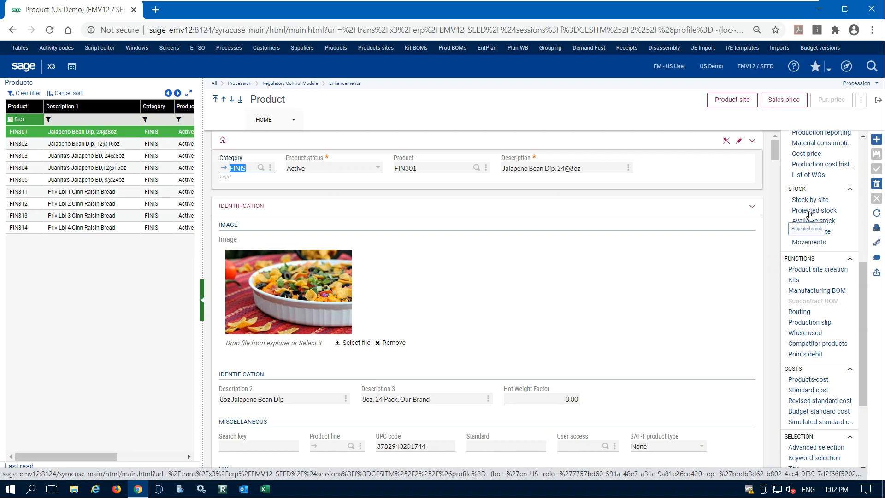
left_click(810, 212)
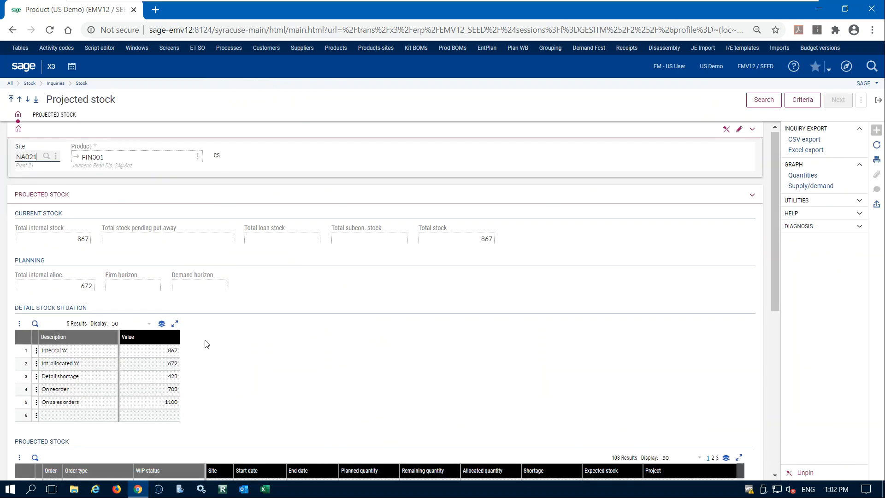
scroll(276, 314, "down", 2)
scroll(323, 274, "down", 3)
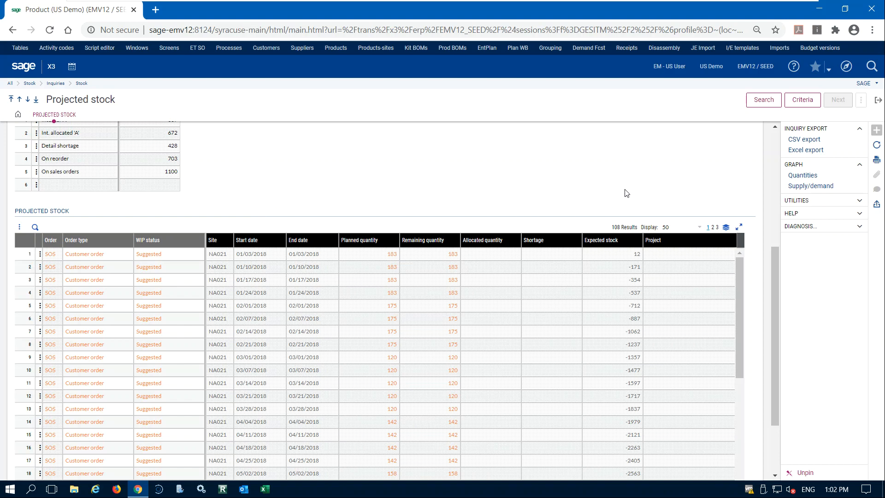
scroll(627, 193, "down", 1)
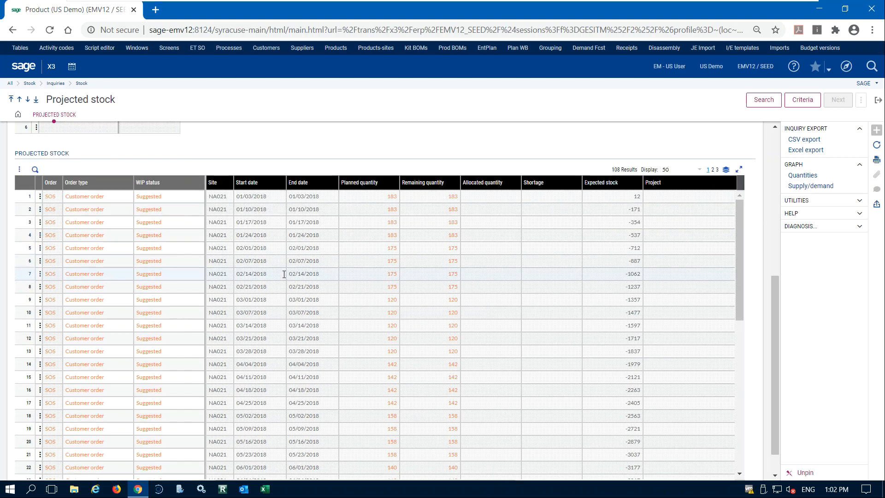
scroll(284, 274, "up", 6)
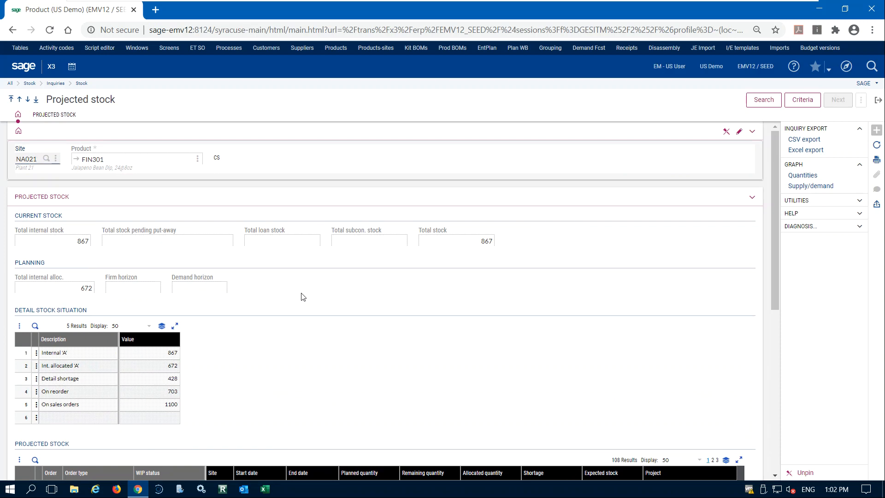
scroll(302, 297, "down", 3)
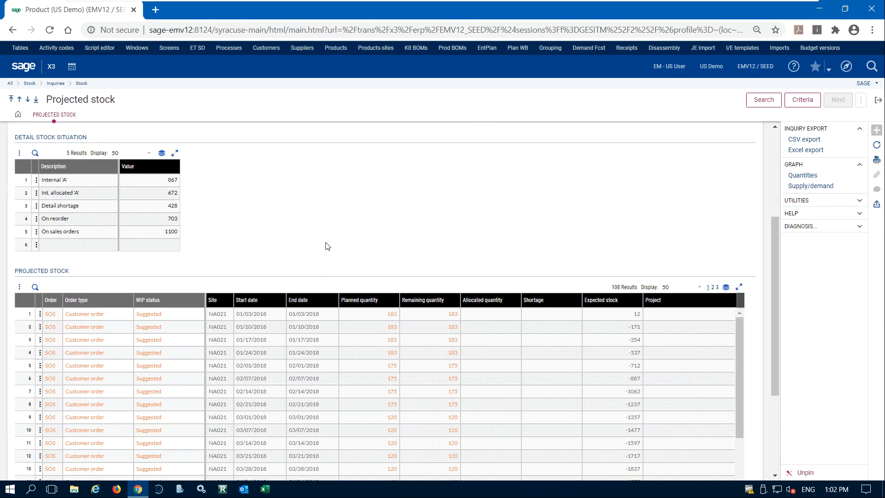
scroll(328, 246, "down", 1)
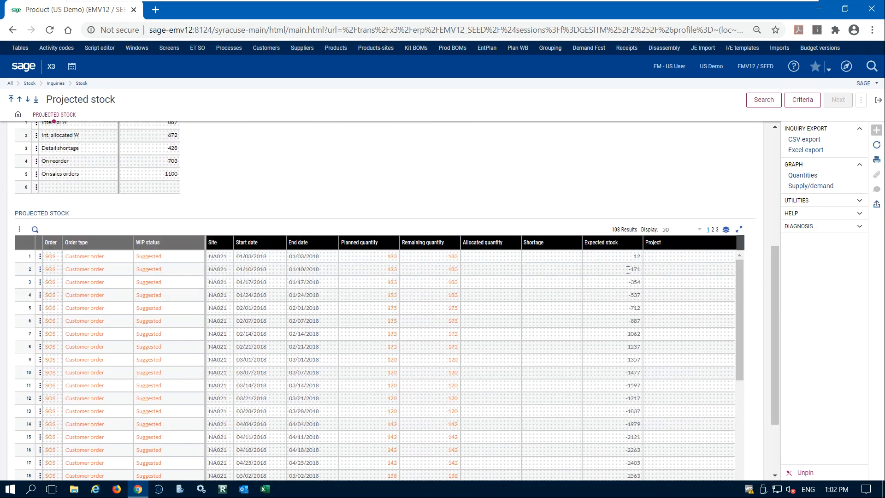
scroll(615, 352, "down", 3)
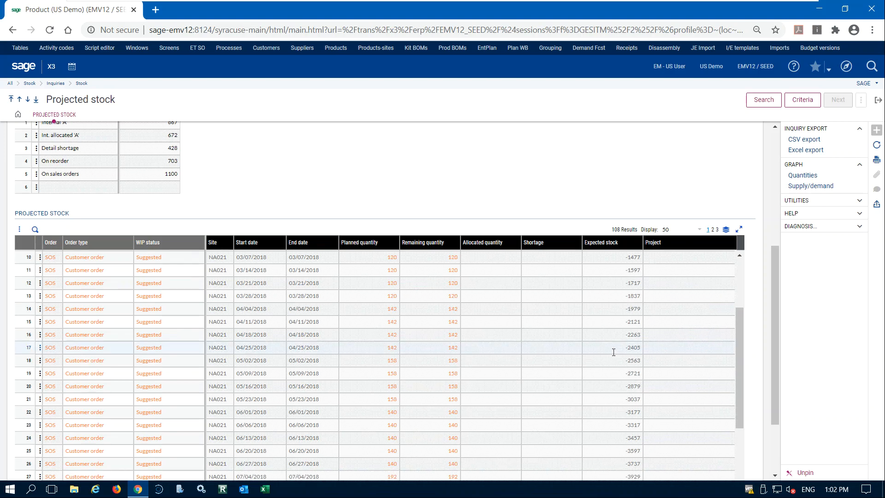
scroll(613, 351, "up", 3)
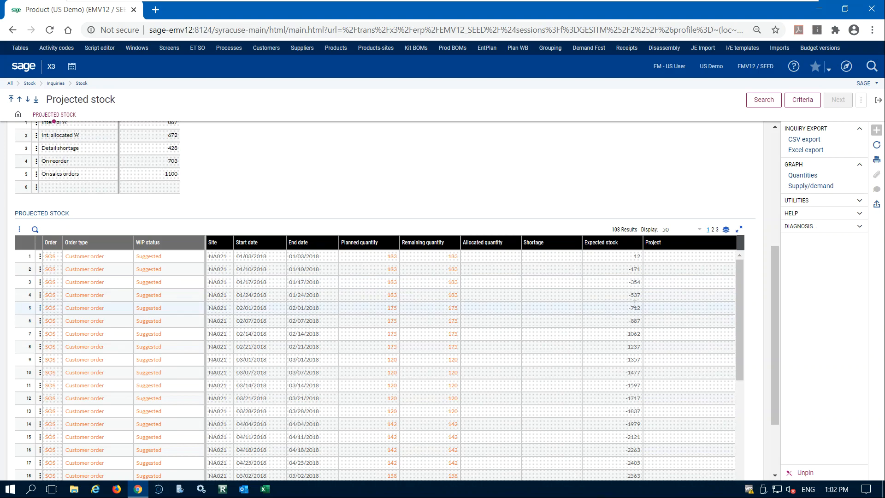
scroll(614, 341, "down", 2)
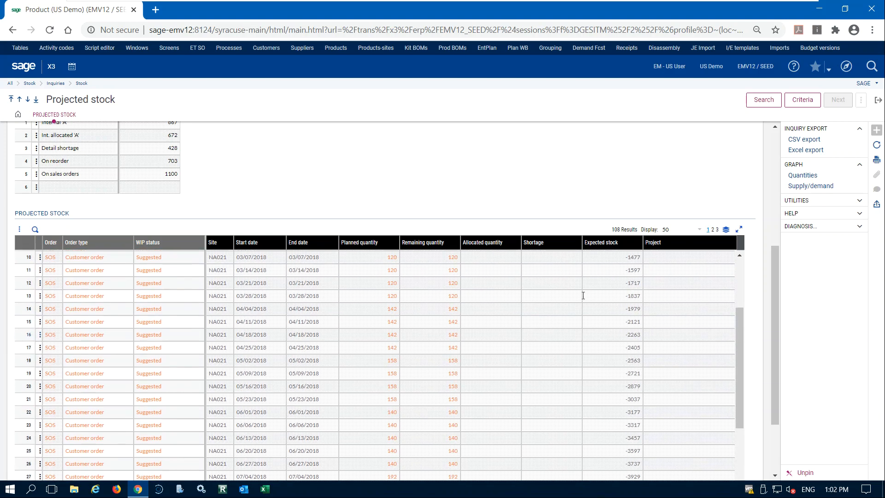
scroll(583, 294, "up", 6)
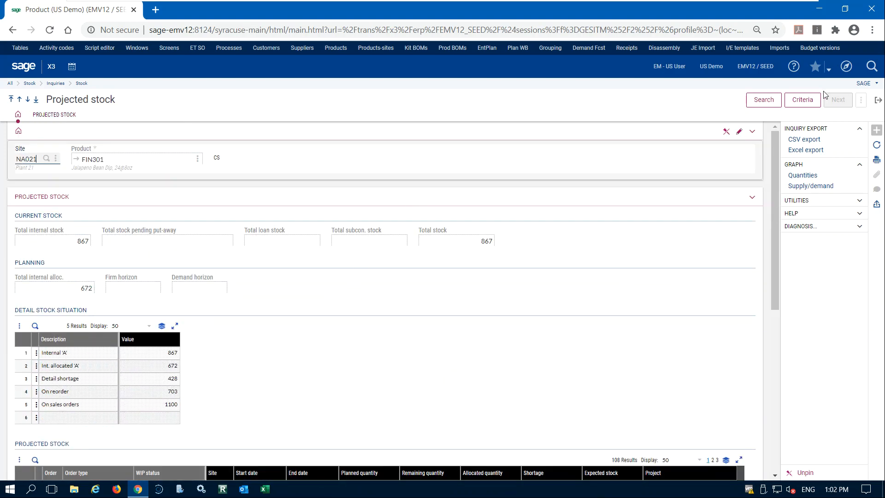
- Exclude suggested customer orders through the Projected stock criteria, examine the order lines, and return to the product record
left_click(800, 106)
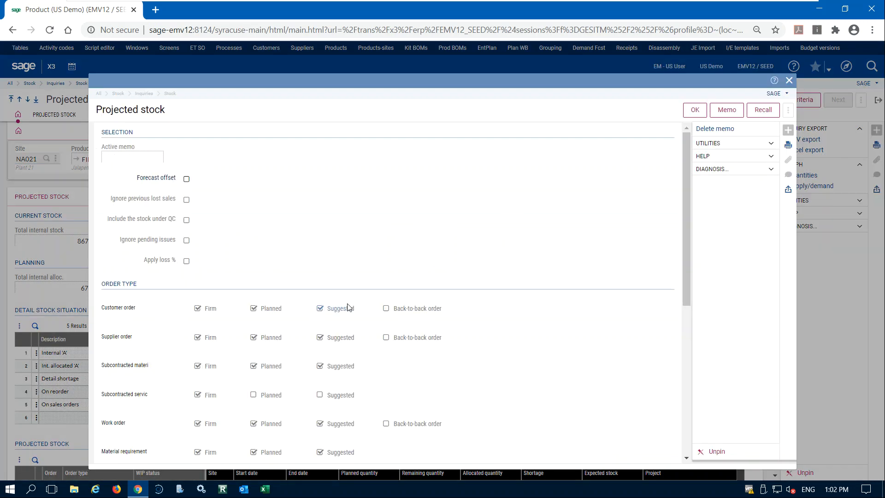
left_click(322, 313)
left_click(695, 110)
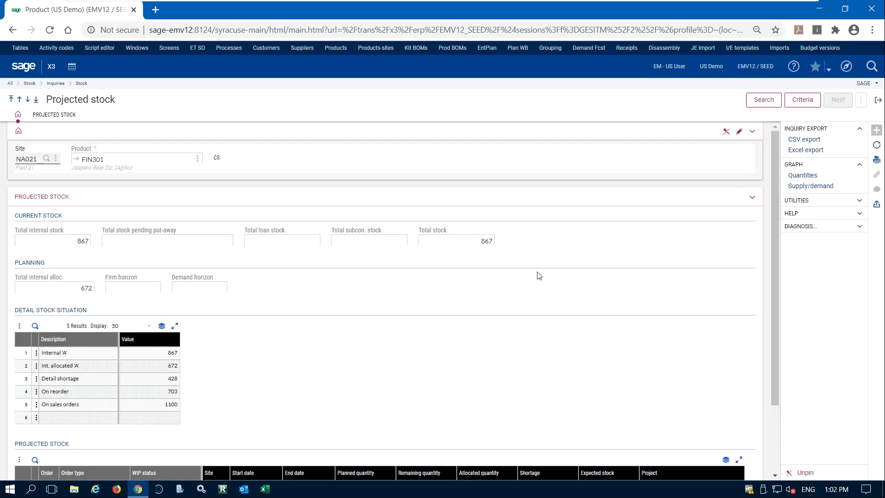
scroll(483, 287, "down", 3)
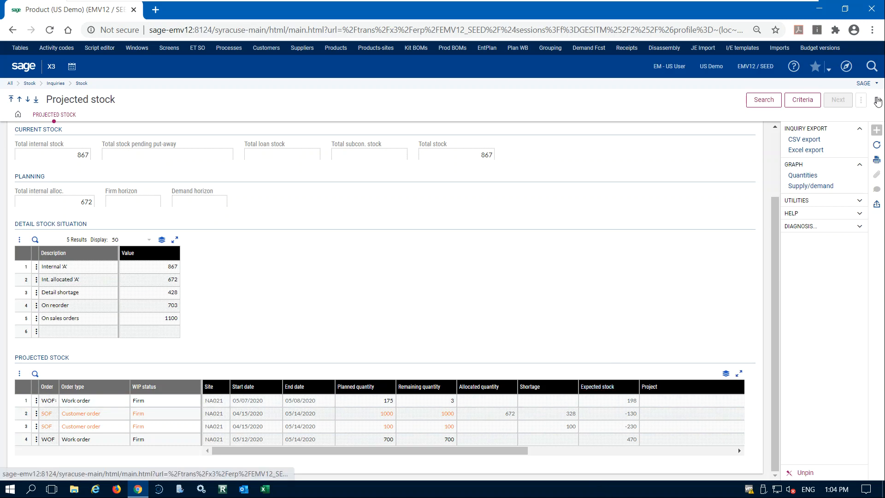
left_click(878, 100)
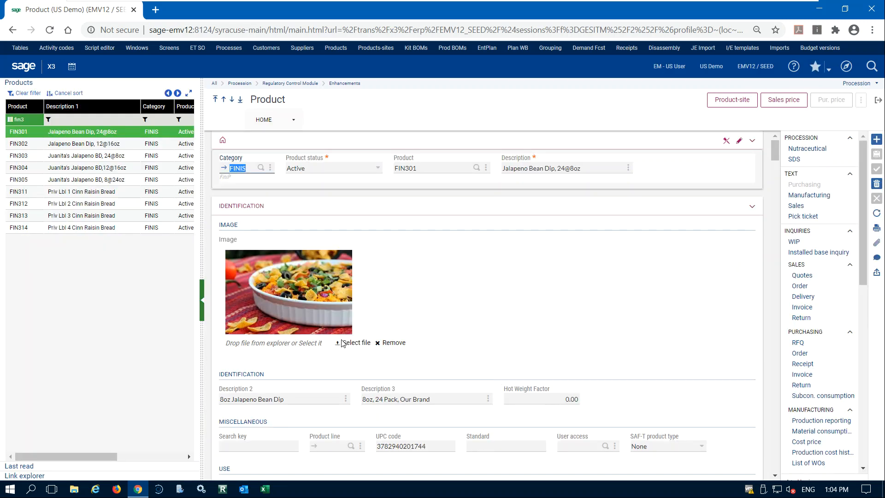
- Open the Available stock inquiry for FIN301 and search availability at site NA021 with weekly periodicity
scroll(837, 300, "down", 3)
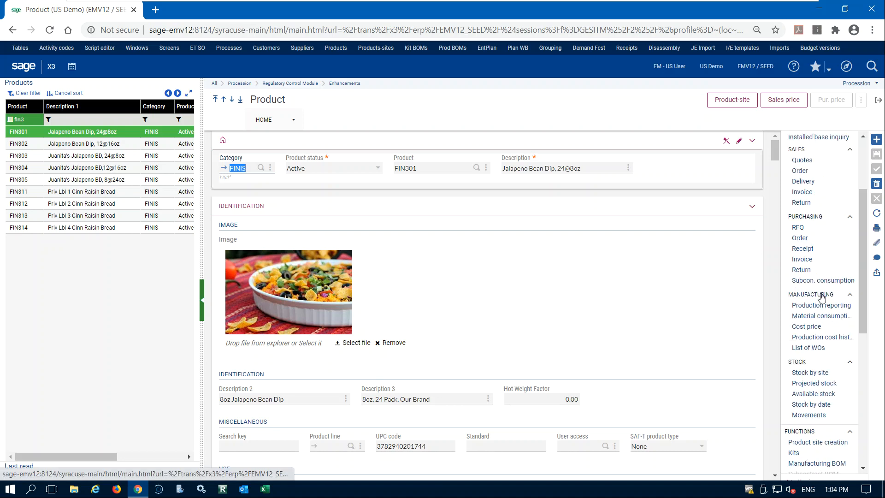
scroll(836, 315, "down", 8)
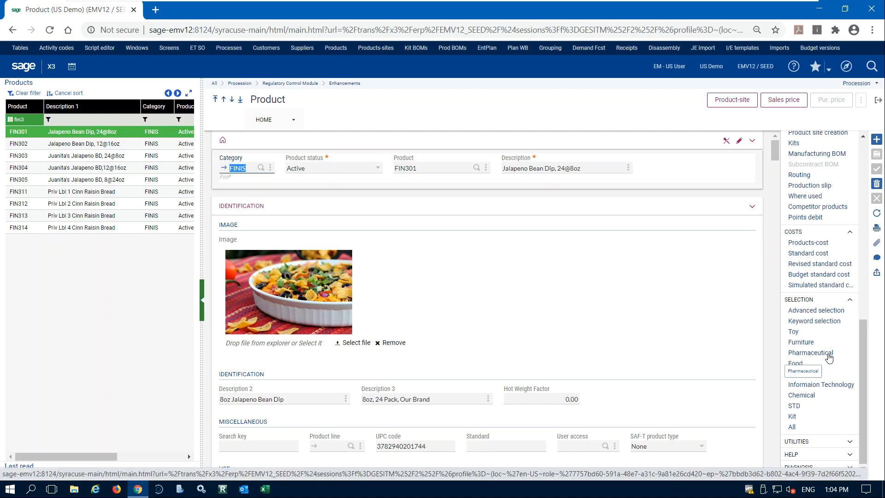
scroll(829, 357, "up", 3)
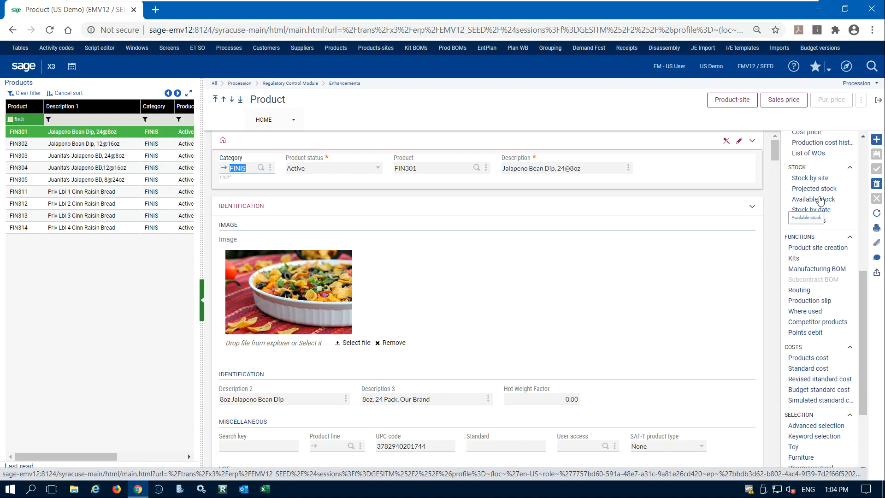
left_click(819, 199)
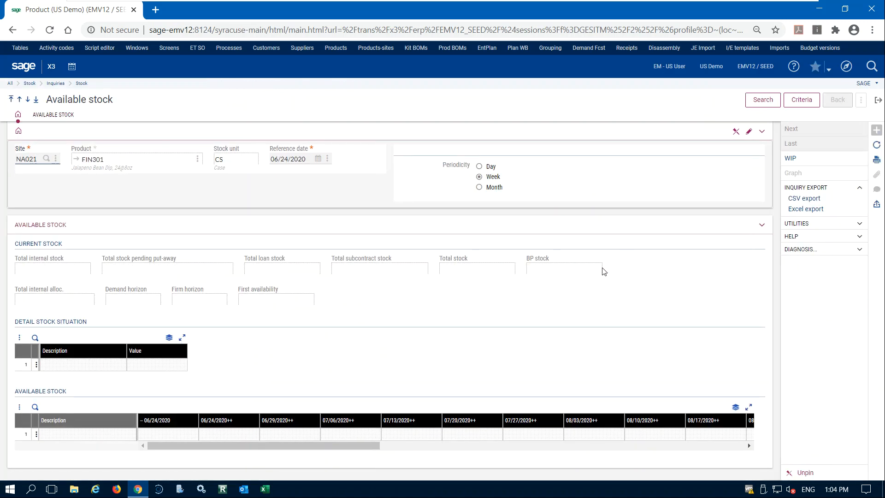
left_click(763, 99)
scroll(466, 257, "down", 5)
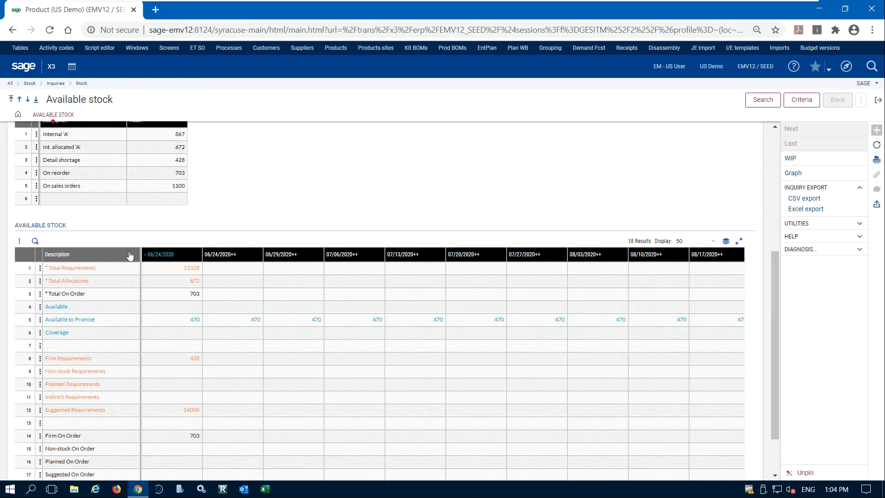
- Examine the current stock and the weekly requirements, on-order and available-to-promise rows, and return to the product record
scroll(281, 252, "up", 3)
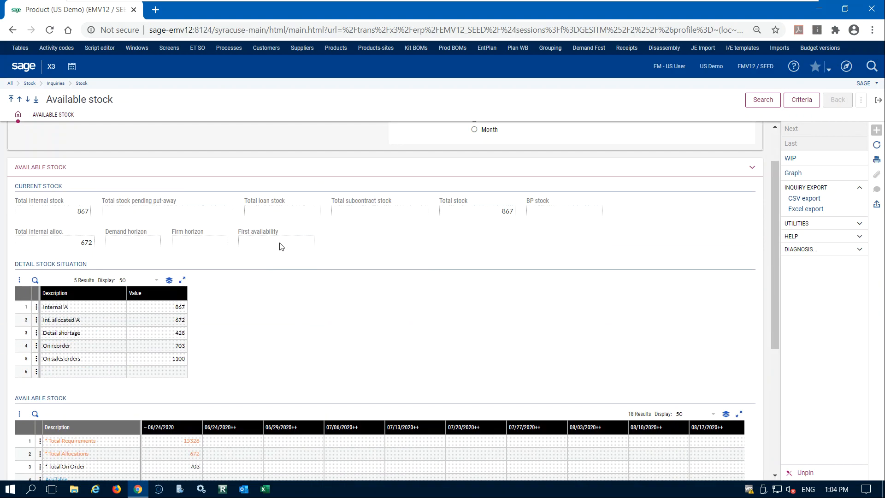
scroll(474, 226, "up", 1)
left_click(482, 177)
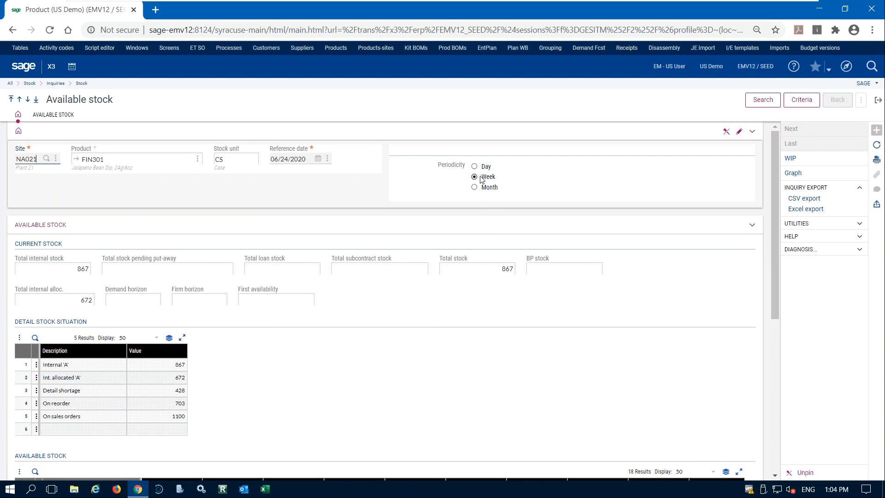
scroll(439, 259, "down", 4)
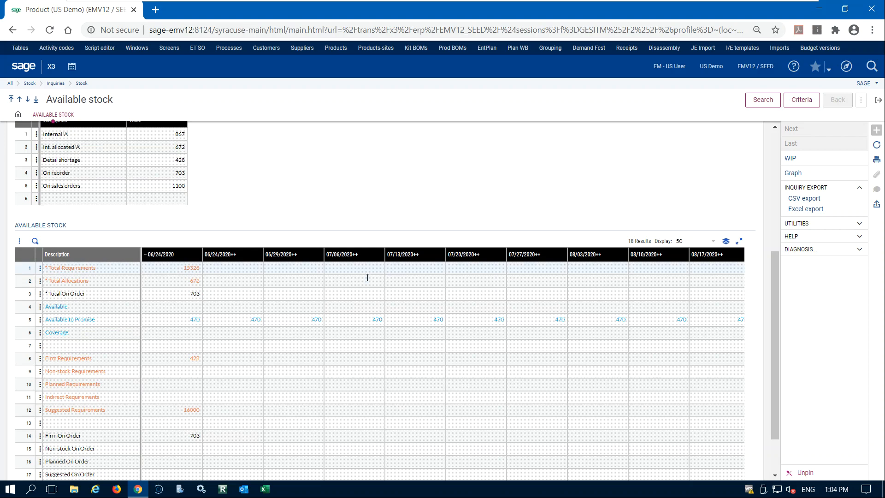
left_click(25, 322)
left_click(20, 321)
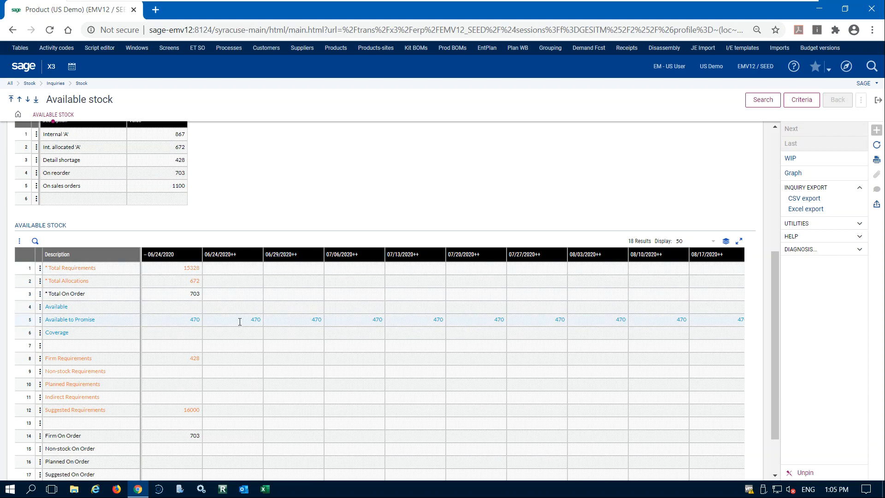
scroll(475, 203, "up", 5)
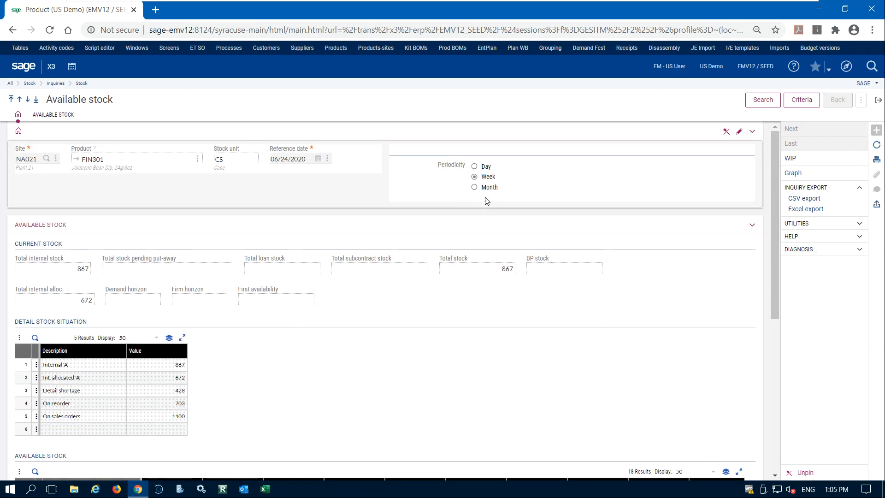
scroll(415, 304, "down", 5)
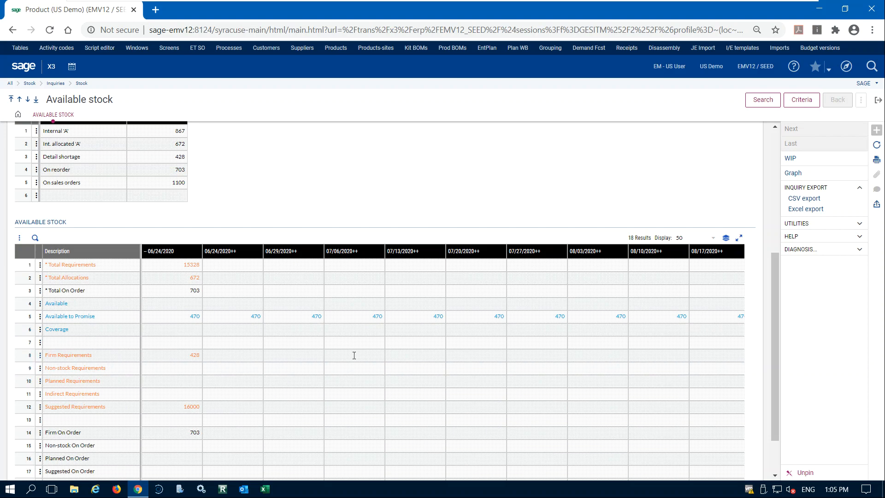
scroll(355, 357, "up", 5)
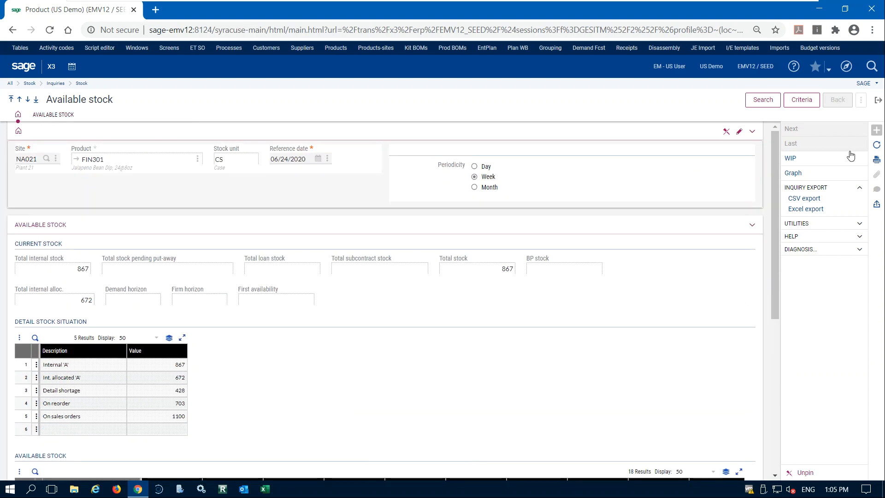
left_click(878, 101)
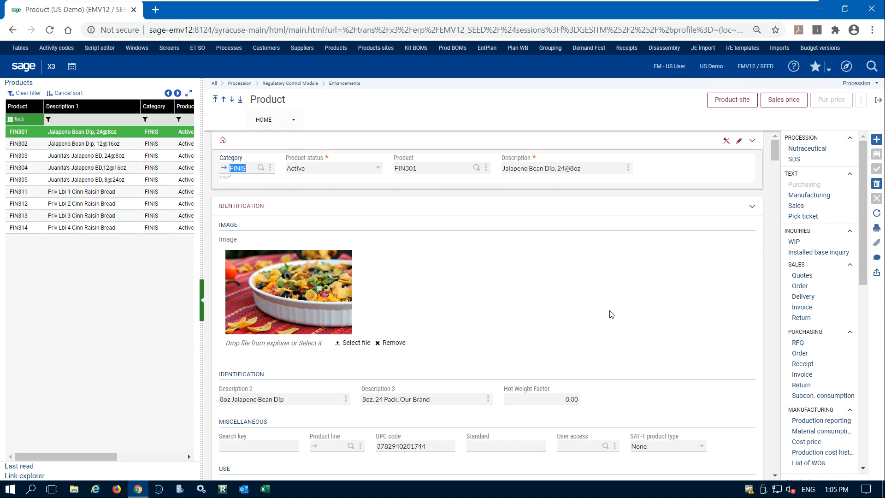
- Open Product site creation for FIN301, select sites AO022 and AT011, and close it without creating the product-sites
scroll(656, 298, "down", 5)
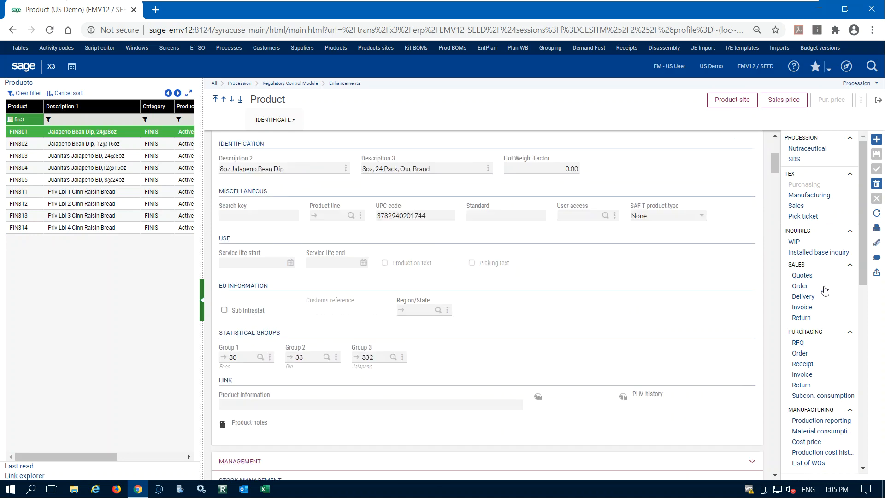
scroll(823, 291, "down", 7)
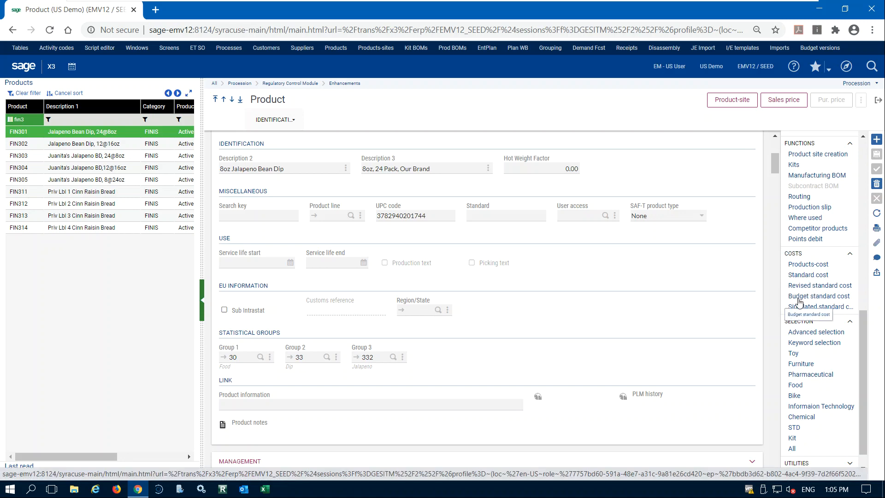
scroll(832, 315, "down", 1)
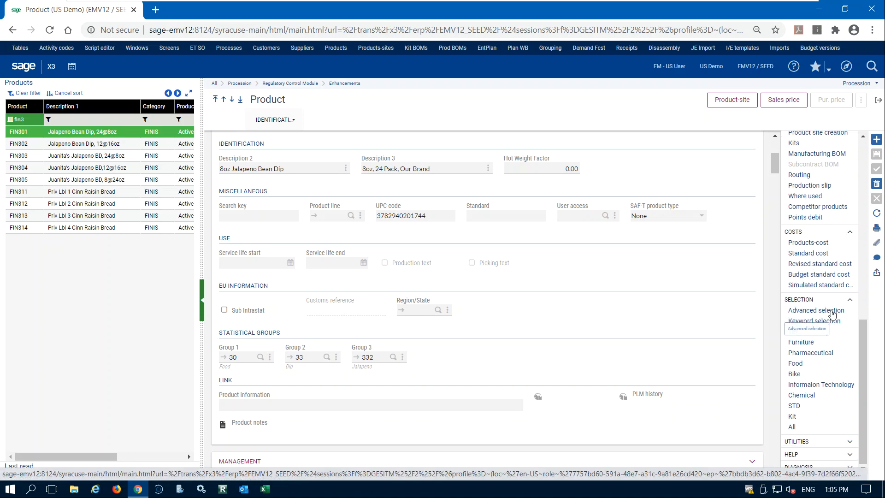
scroll(832, 316, "up", 2)
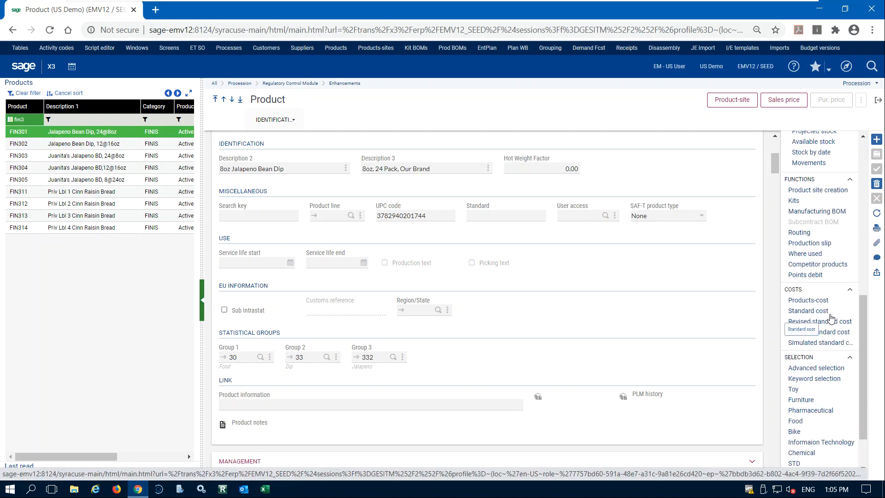
scroll(832, 317, "up", 4)
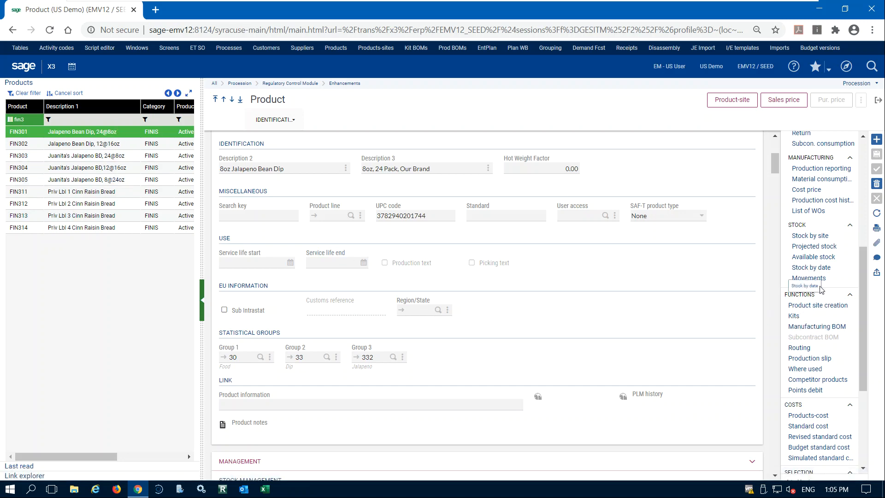
left_click(816, 305)
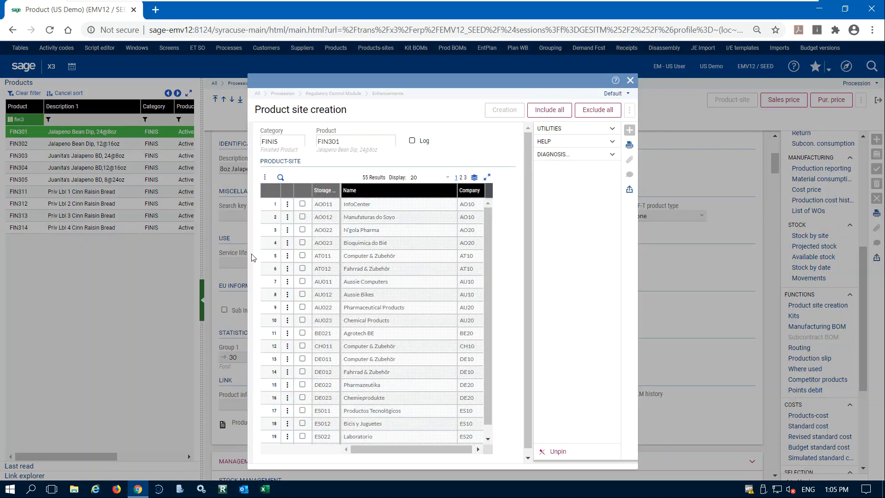
left_click(303, 233)
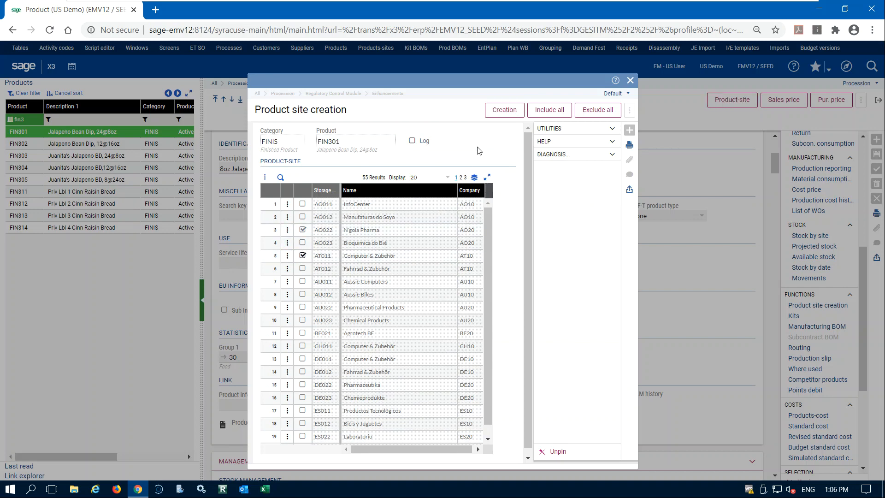
left_click(302, 256)
left_click(630, 81)
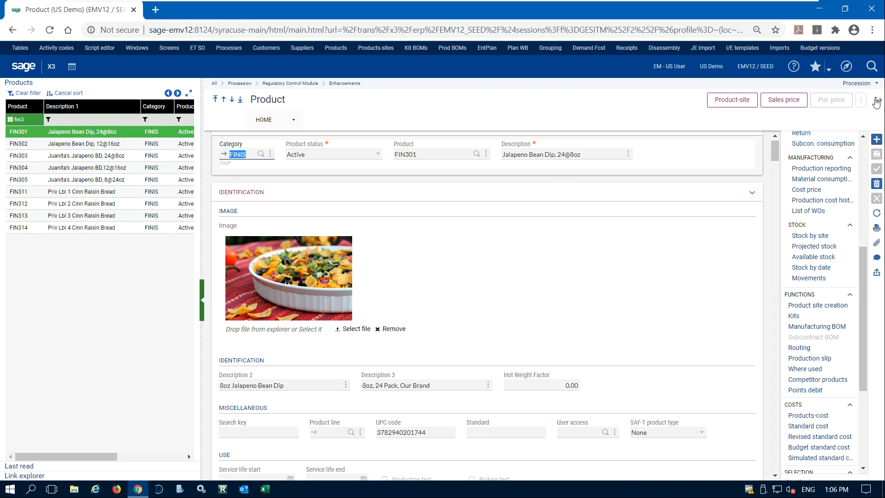
- Leave the product record and view the Discrete Manufacturing overview and Warehousing process maps
left_click(877, 101)
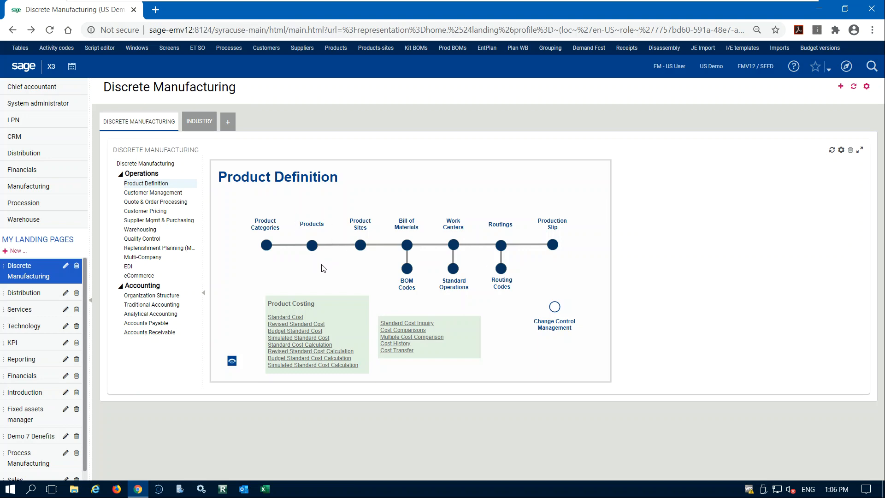
left_click(146, 164)
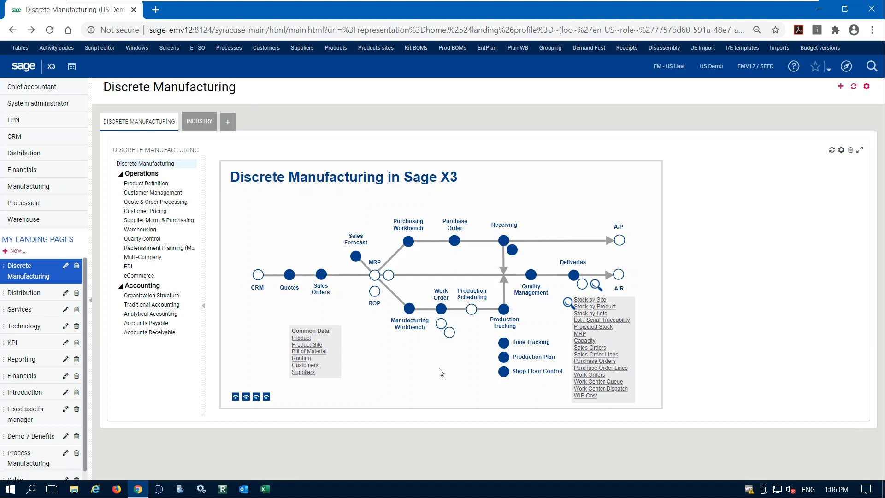
left_click(140, 230)
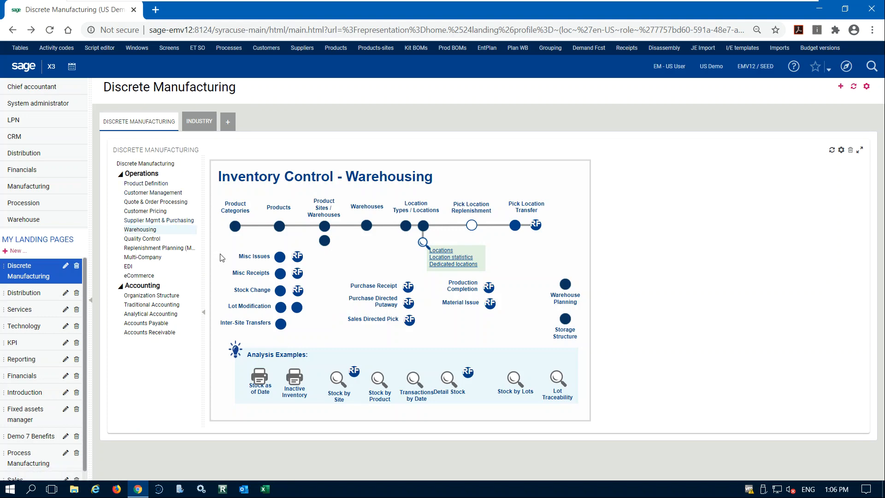
- Open Location Types from the Warehouse setup map and examine the Loan, Receipt and Storage types of site NA011
left_click(30, 220)
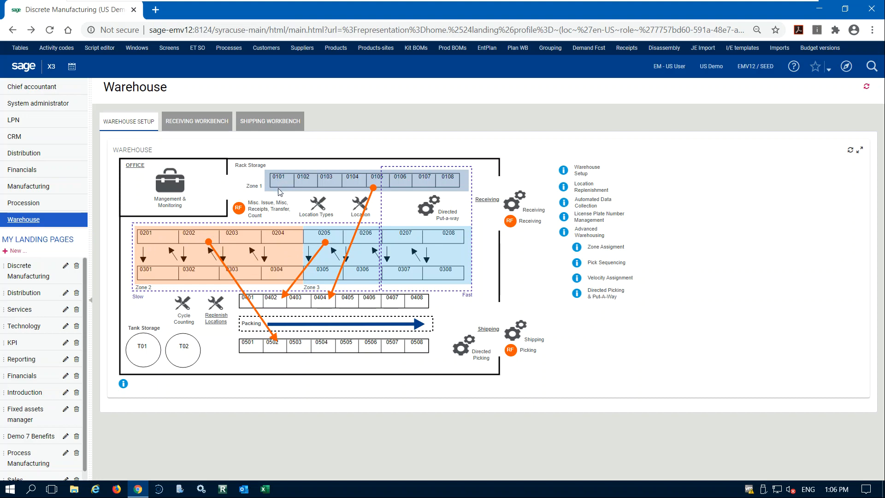
left_click(322, 210)
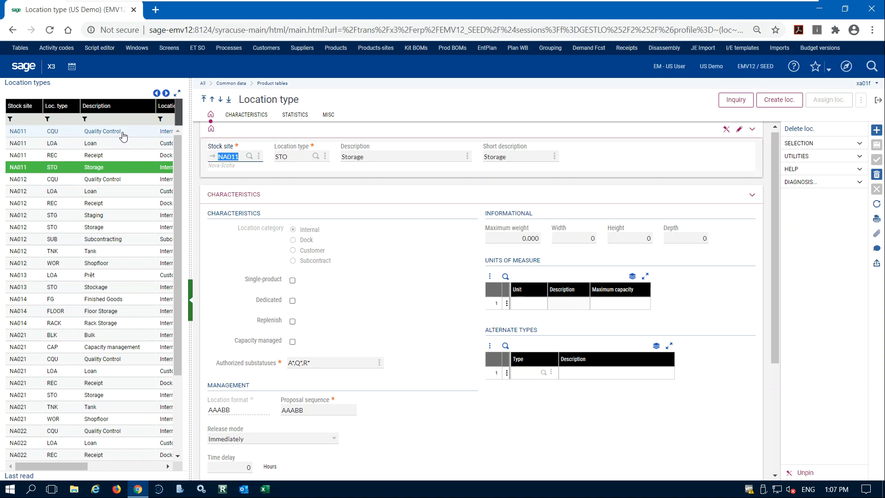
left_click(99, 147)
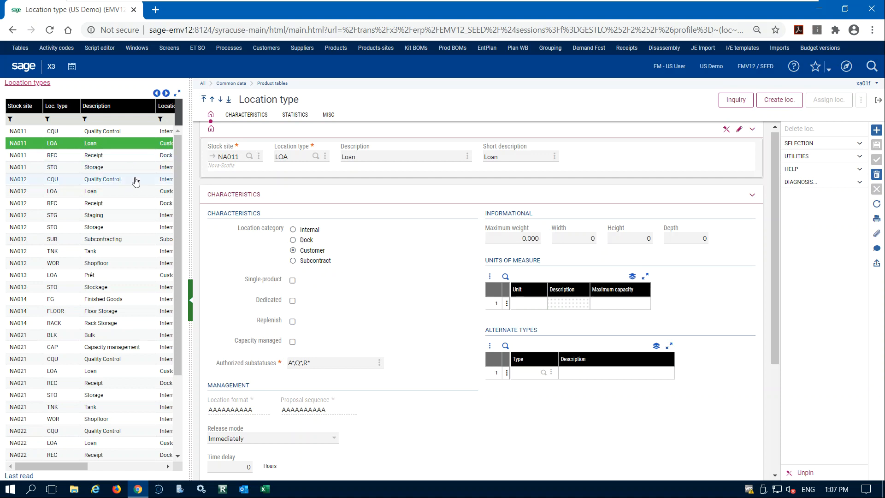
left_click(109, 158)
left_click(100, 168)
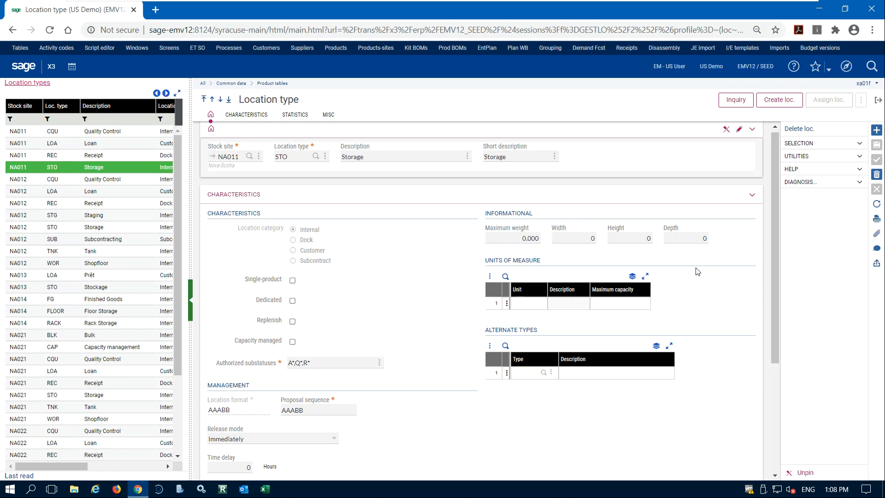
scroll(421, 292, "down", 5)
scroll(421, 292, "up", 5)
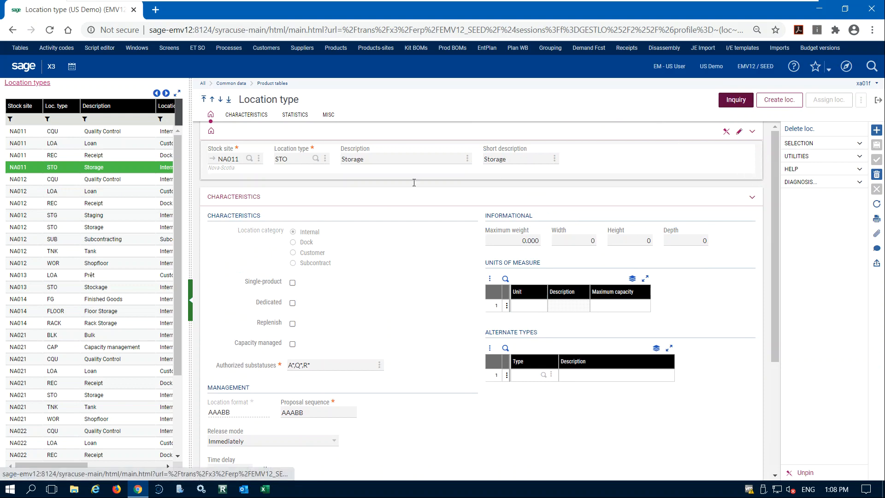
- Open the Locations inquiry for NA011's STO location type and examine each location's occupancy and stored product
left_click(740, 101)
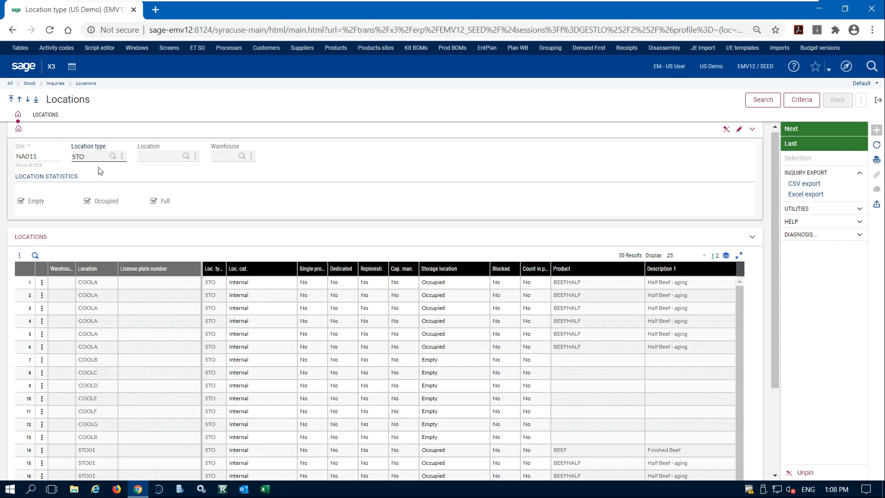
scroll(227, 244, "down", 3)
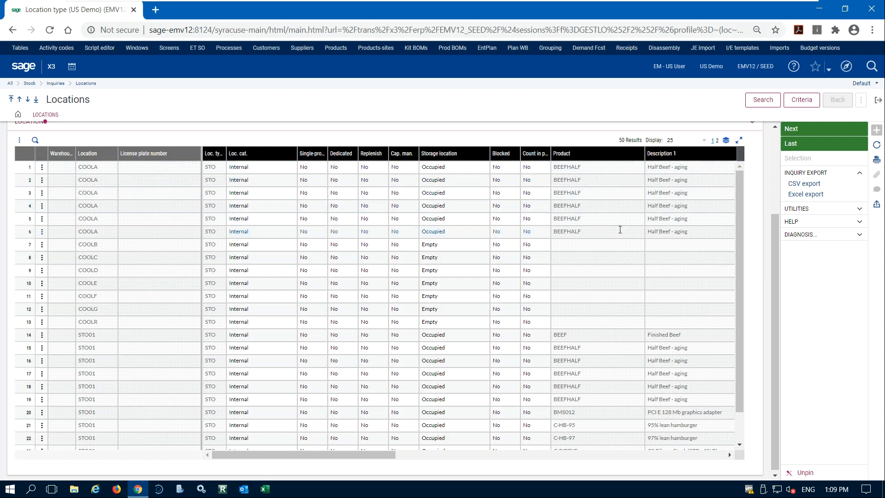
- Examine the product, lot and occupancy columns for the first page of NA011's STO locations
left_click_drag(378, 455, 457, 464)
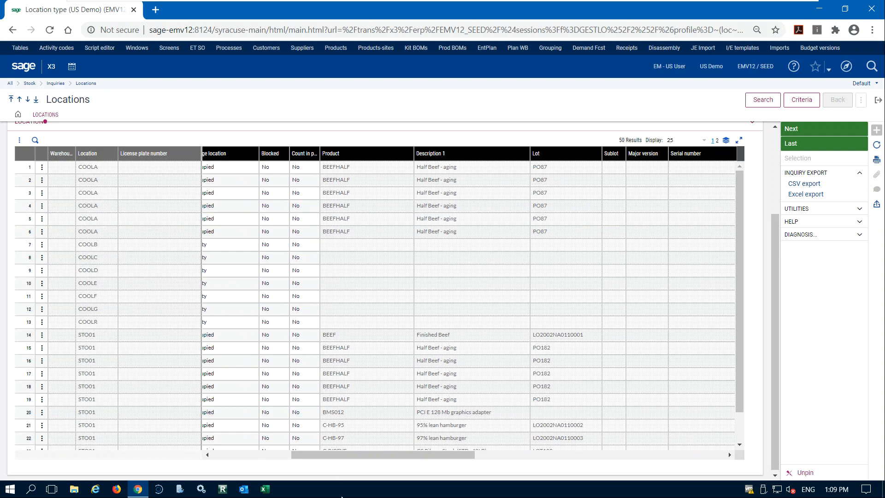
left_click_drag(351, 457, 150, 437)
scroll(114, 361, "down", 1)
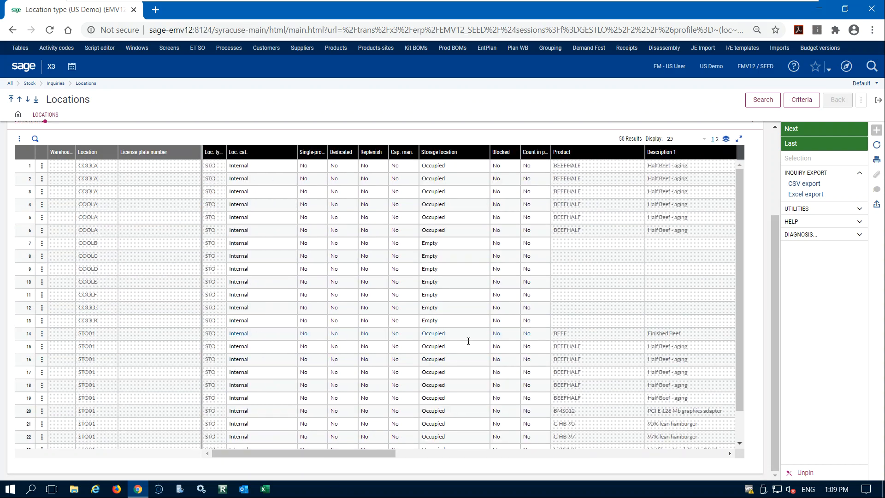
scroll(600, 398, "down", 1)
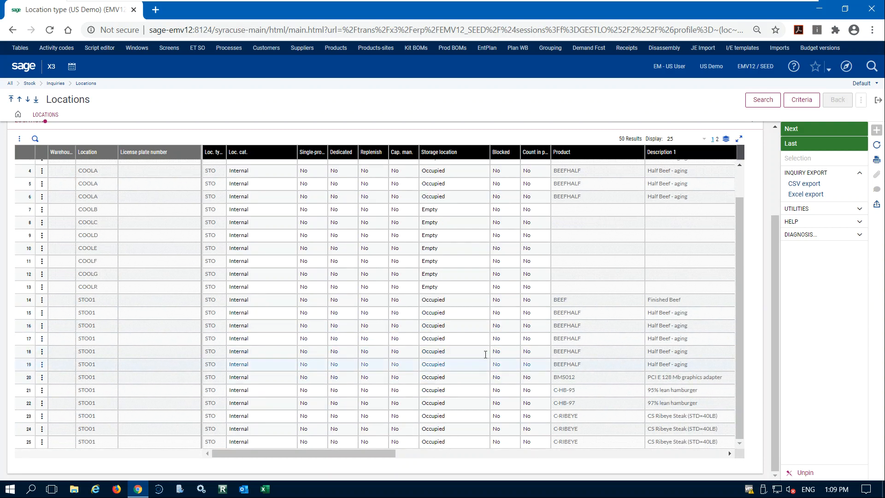
scroll(322, 277, "up", 3)
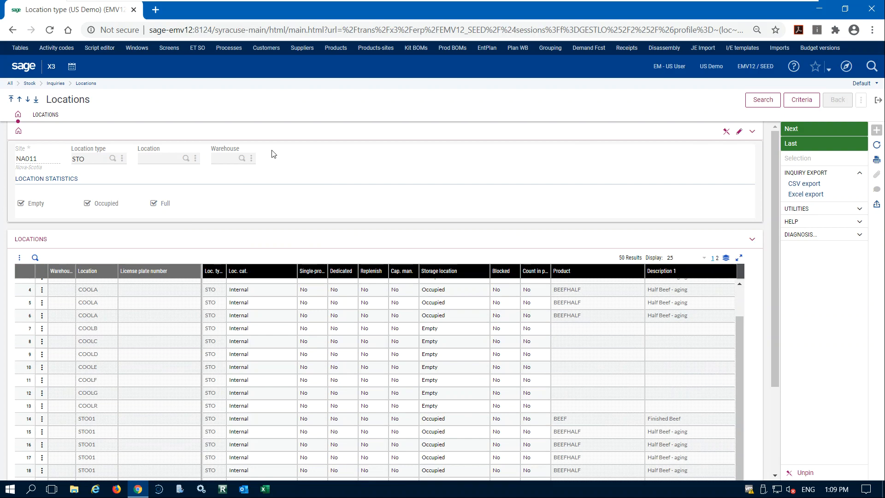
- Display the next page of NA011's STO locations and examine each location's occupancy and stored product
left_click(801, 129)
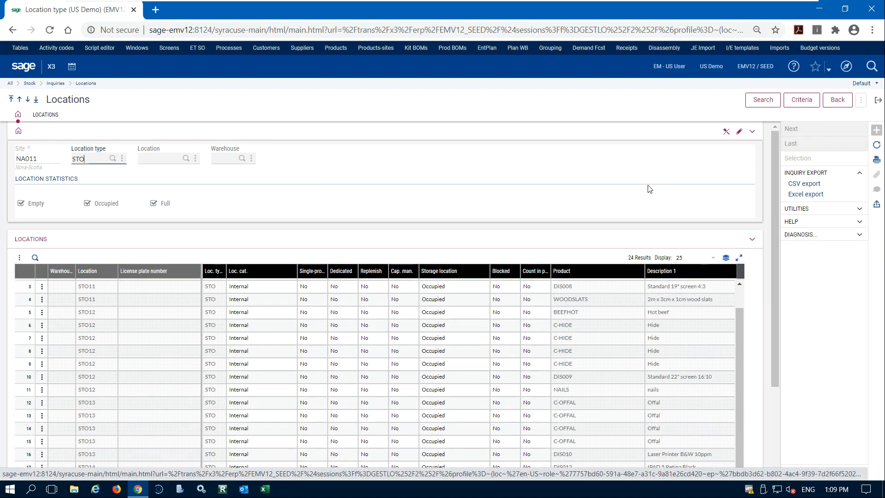
scroll(648, 189, "down", 3)
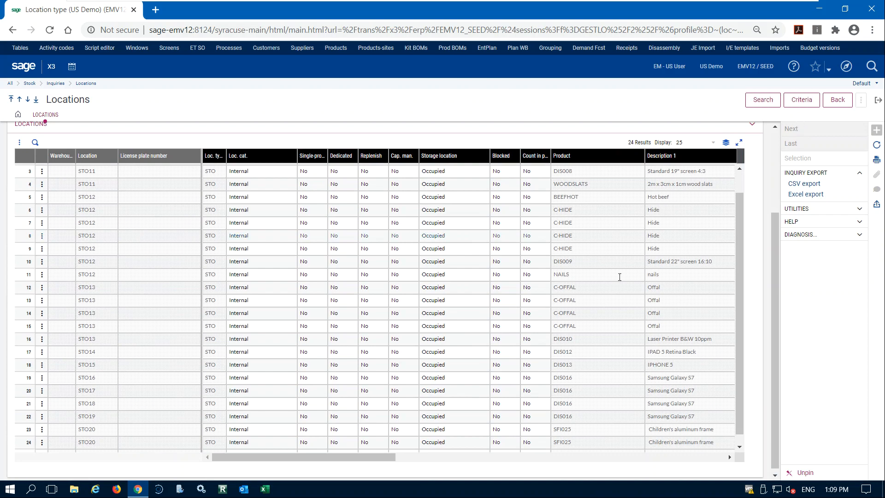
scroll(579, 358, "down", 1)
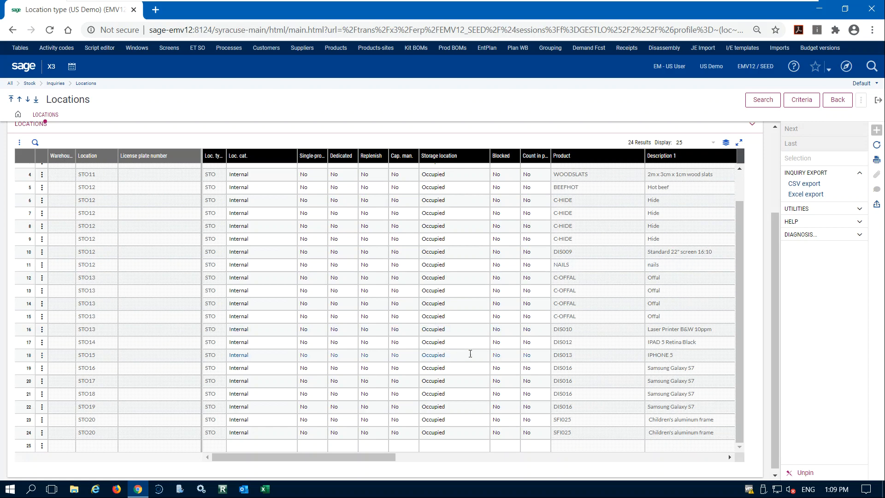
scroll(478, 346, "up", 1)
scroll(479, 332, "down", 1)
scroll(479, 332, "down", 1)
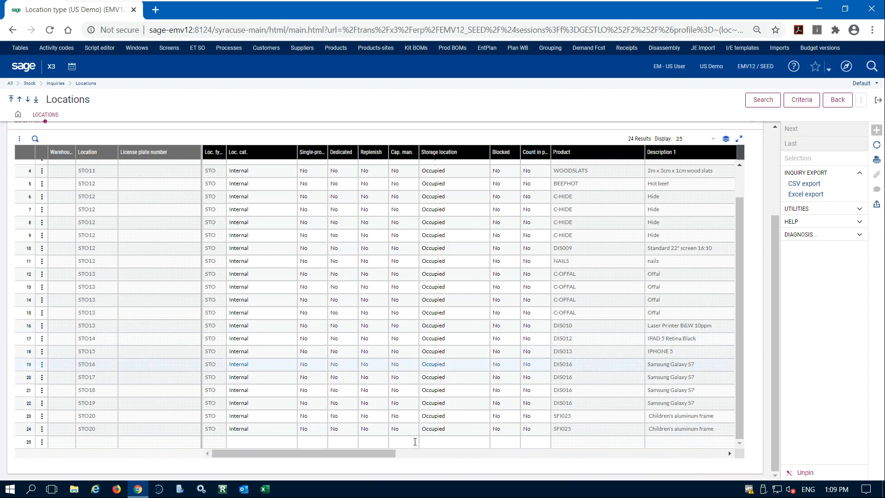
- Examine the lot, version, quantity, allocation, identifier and receipt date columns of these locations, and leave the Locations inquiry and the Location type record
left_click_drag(388, 454, 460, 454)
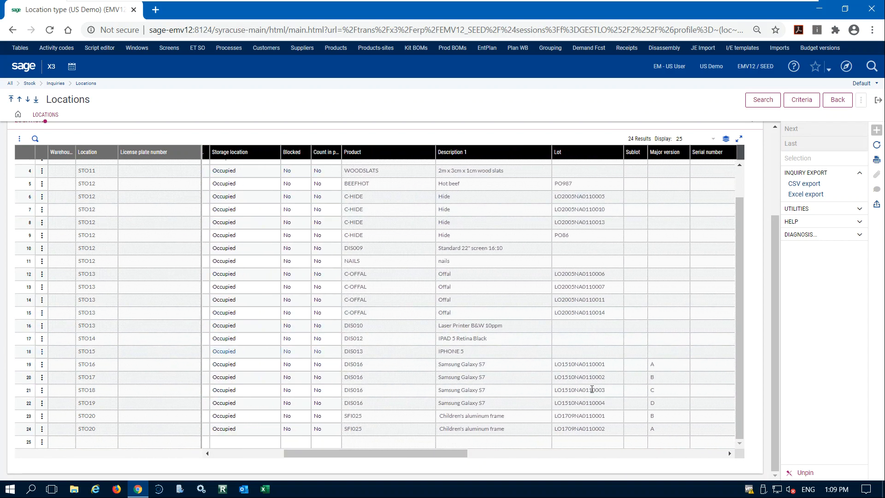
left_click_drag(448, 454, 495, 455)
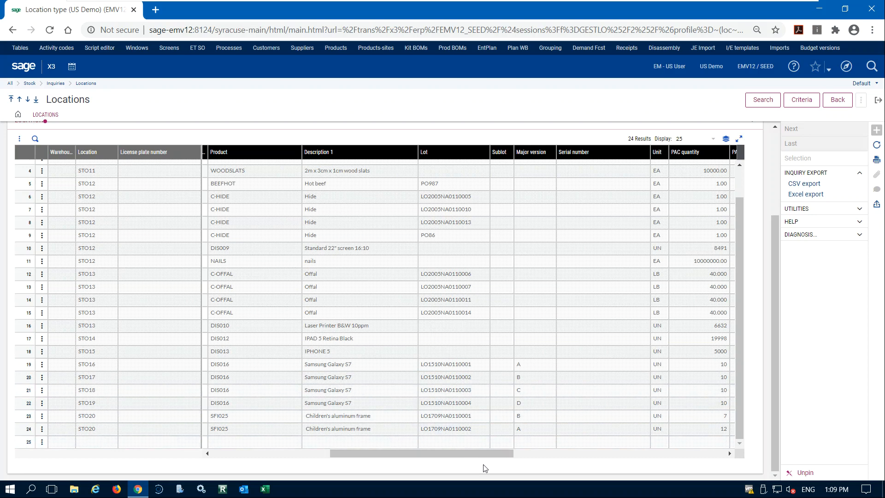
left_click_drag(492, 460, 551, 460)
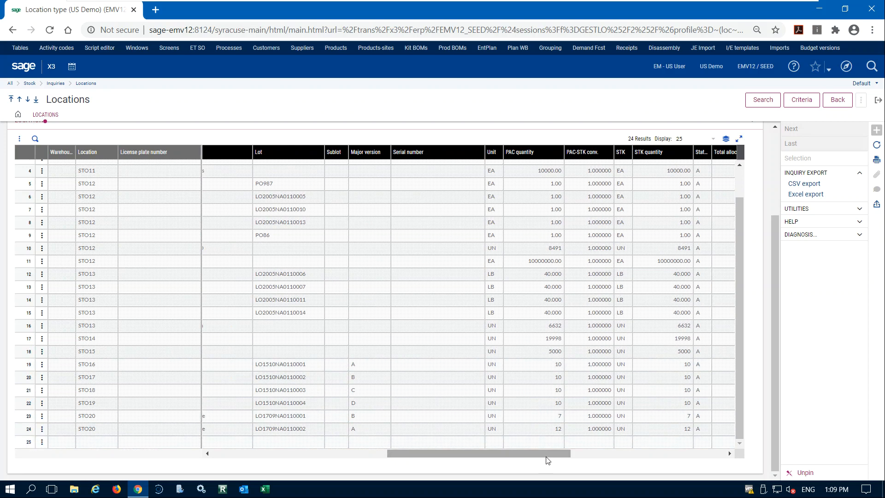
left_click_drag(547, 460, 595, 466)
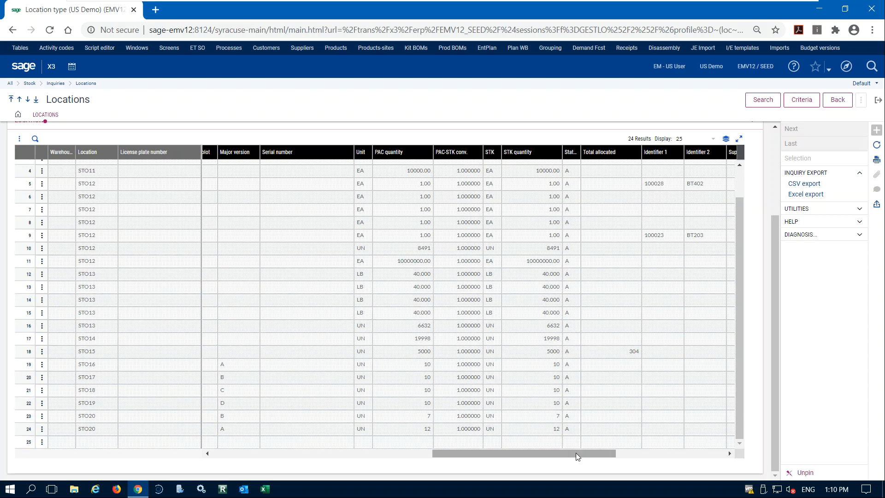
left_click_drag(577, 453, 617, 466)
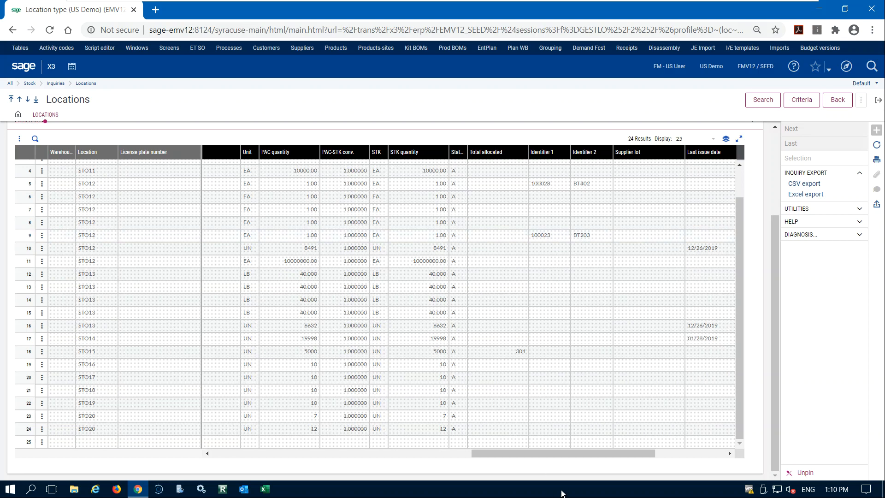
left_click(28, 184)
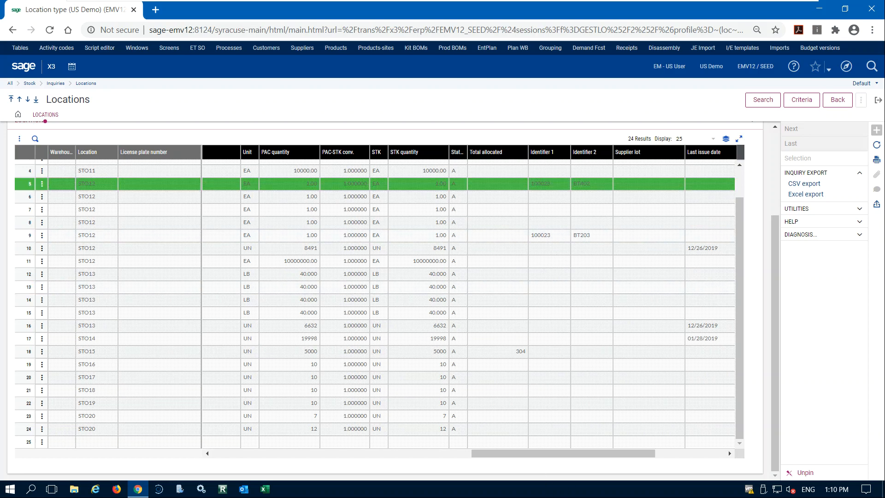
left_click_drag(628, 463, 692, 458)
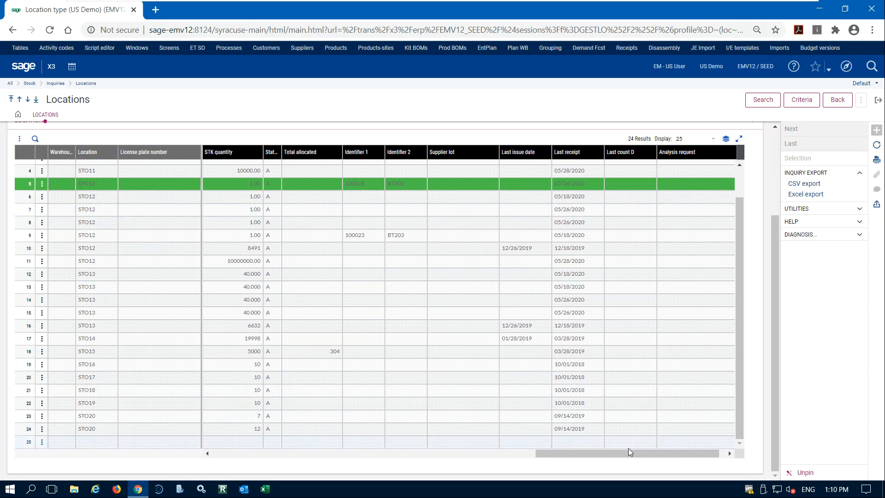
left_click_drag(656, 458, 182, 453)
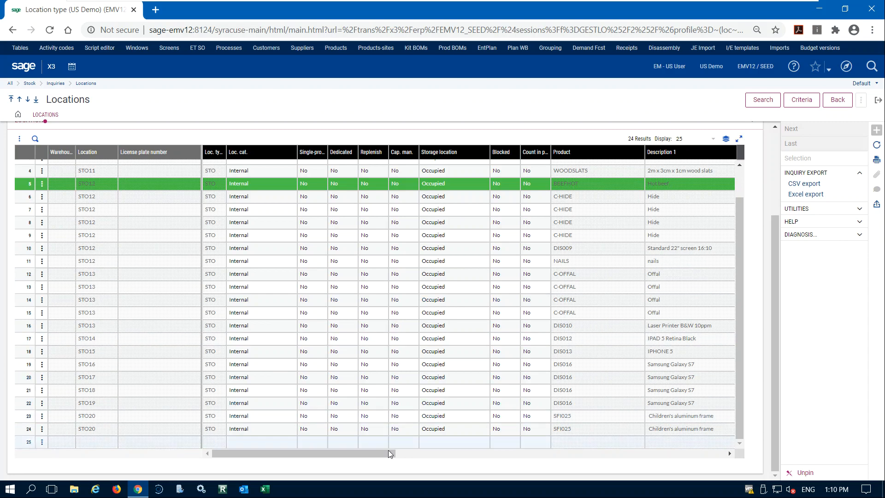
left_click(417, 459)
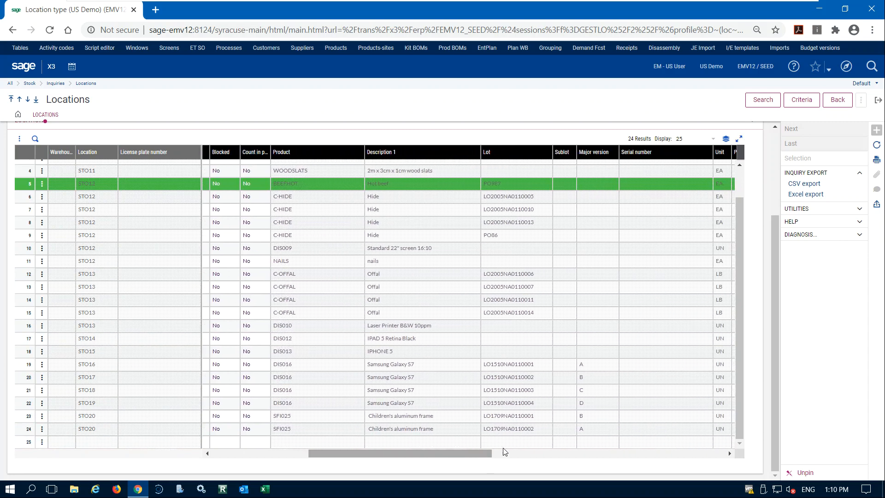
left_click(878, 101)
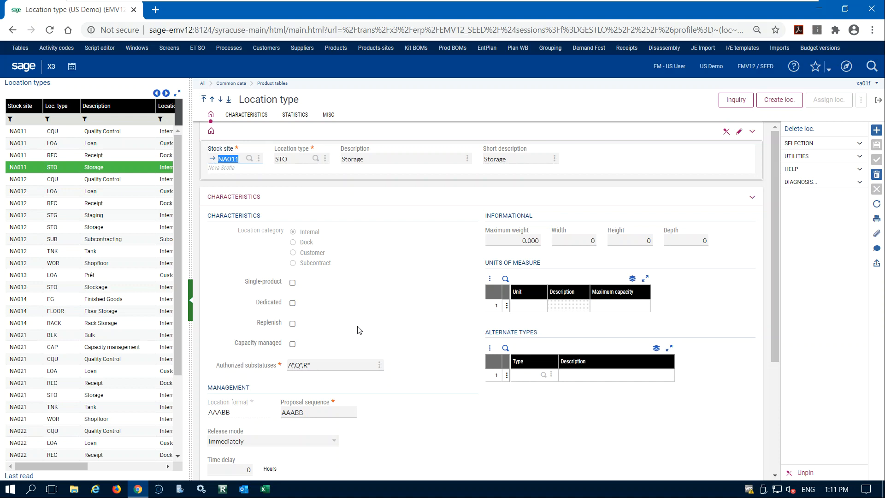
left_click(878, 100)
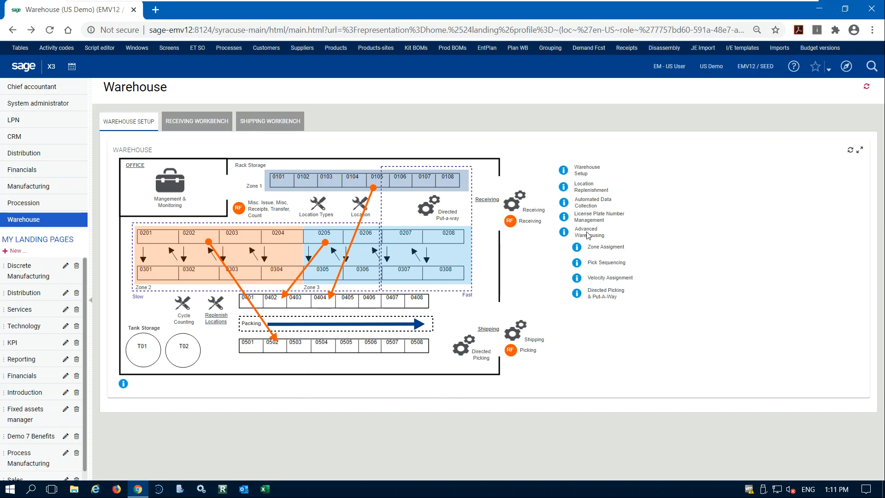
- View the Receiving Workbench and the Shipping Workbench with its orders calendar by day, and return to the Warehouse Setup map
left_click(203, 125)
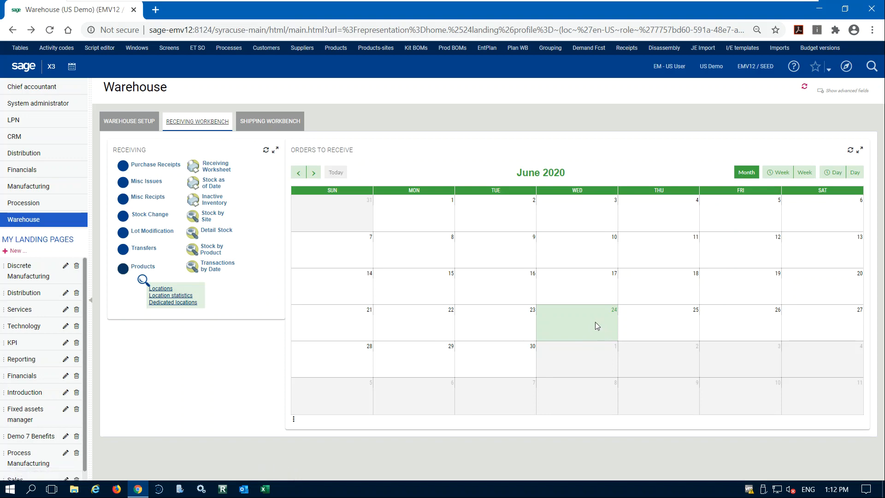
left_click(276, 121)
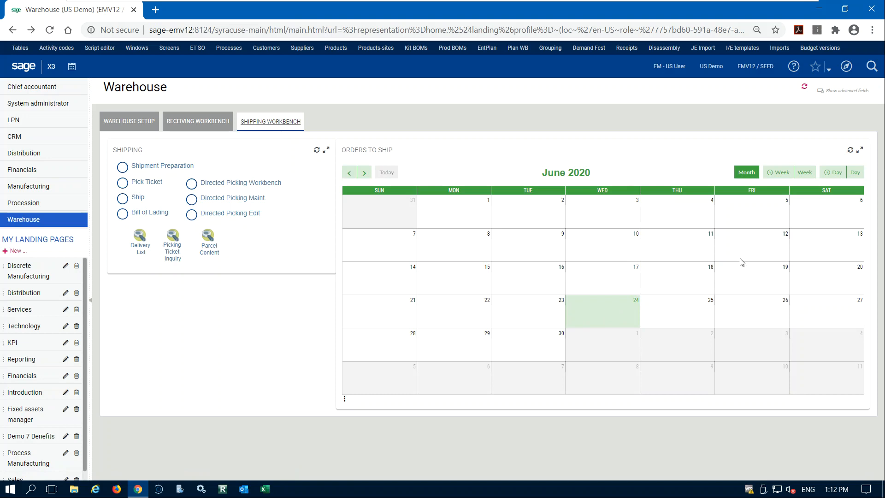
left_click(833, 172)
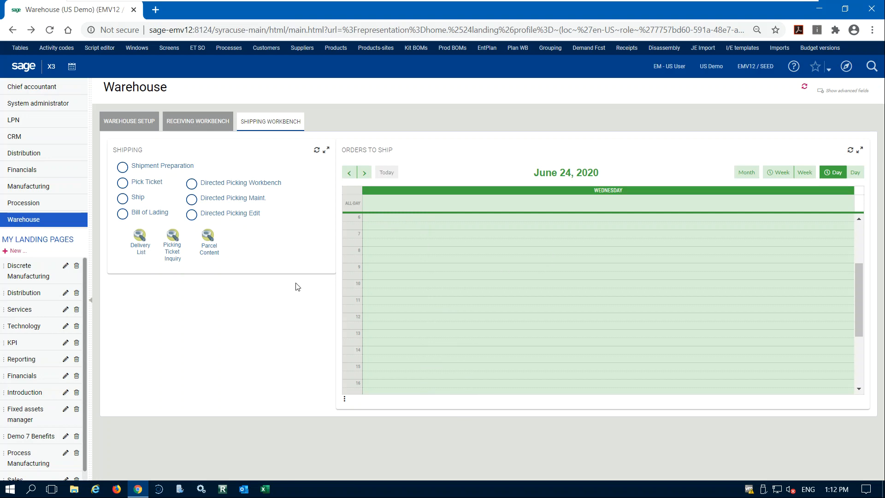
left_click(135, 120)
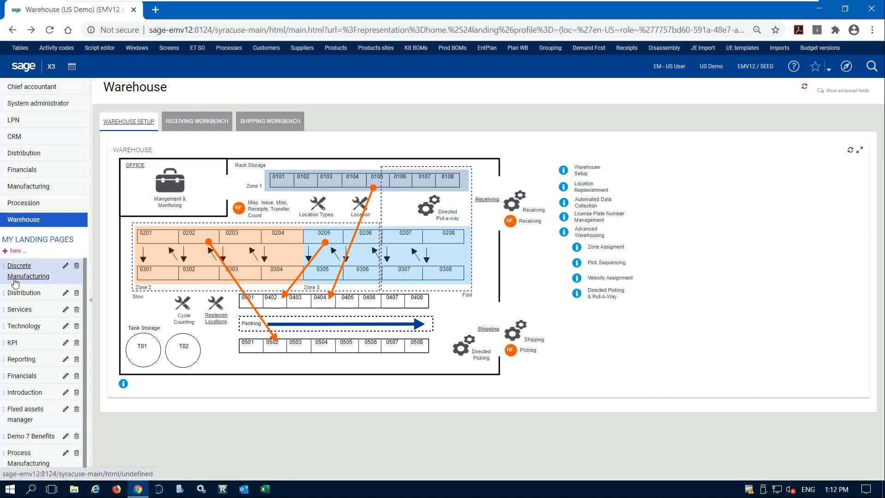
- View the Distribution landing page's Warehousing process map and the Discrete Manufacturing overview map
left_click(27, 293)
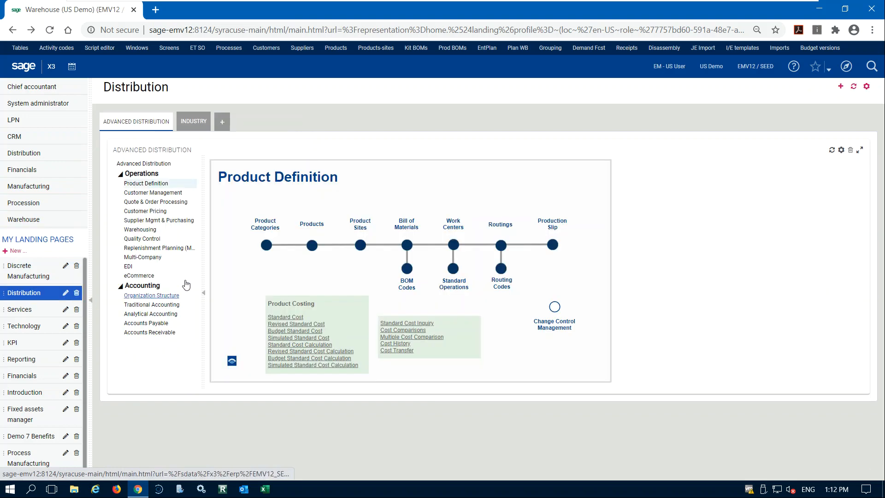
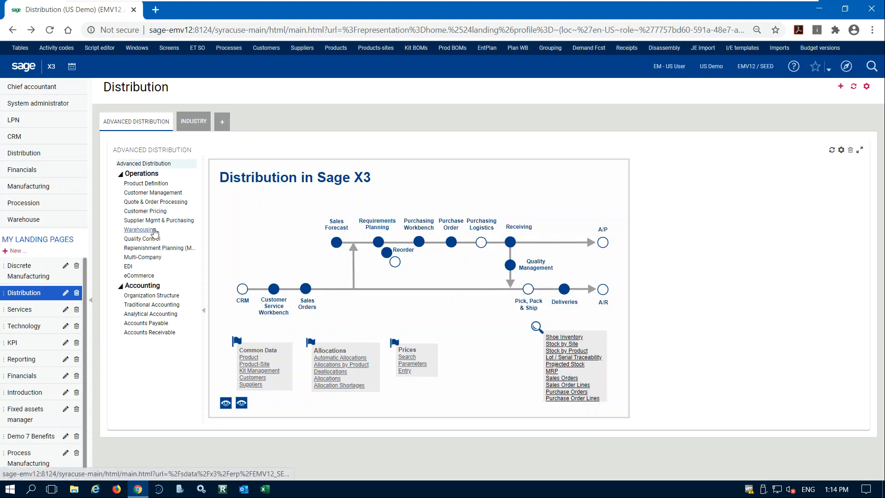
left_click(154, 230)
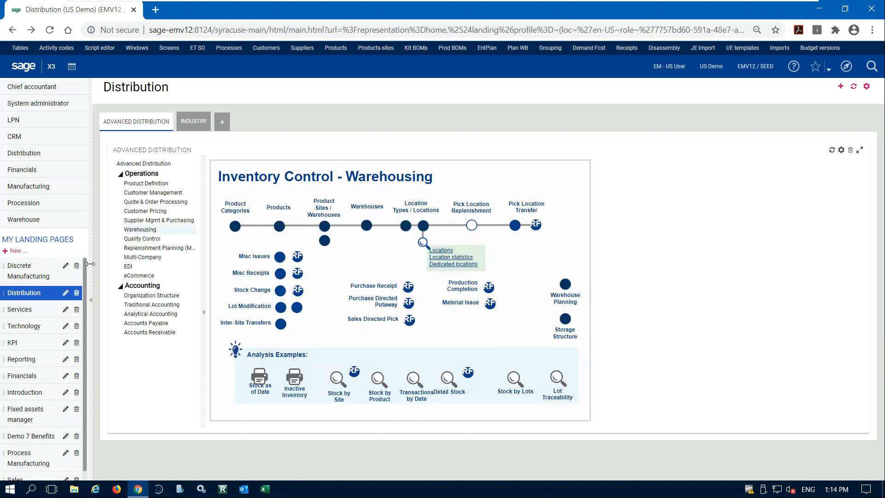
left_click(32, 273)
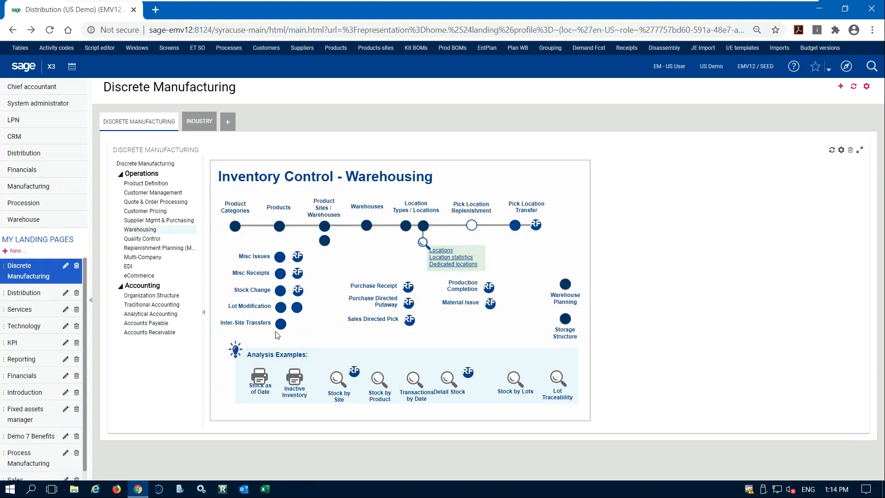
left_click(157, 164)
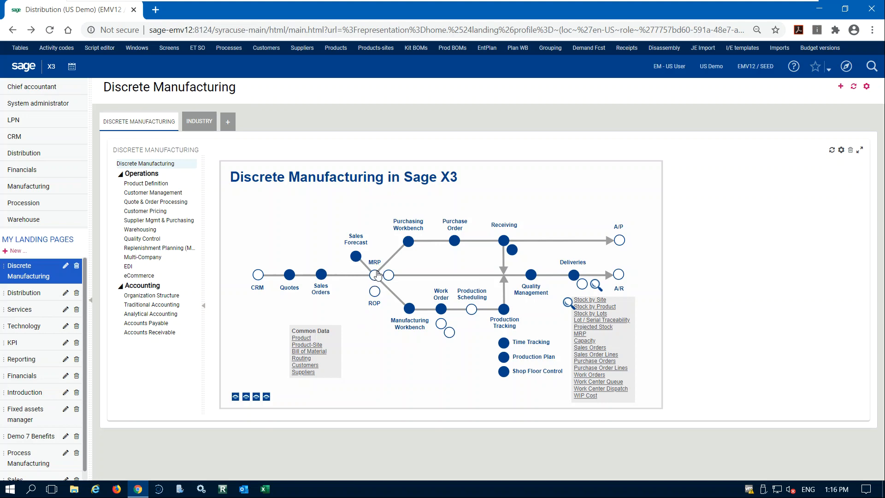
- Open Statistical reordering from the overview's ROP node, examine its calculation, class and range criteria, and close it without running it
left_click(374, 295)
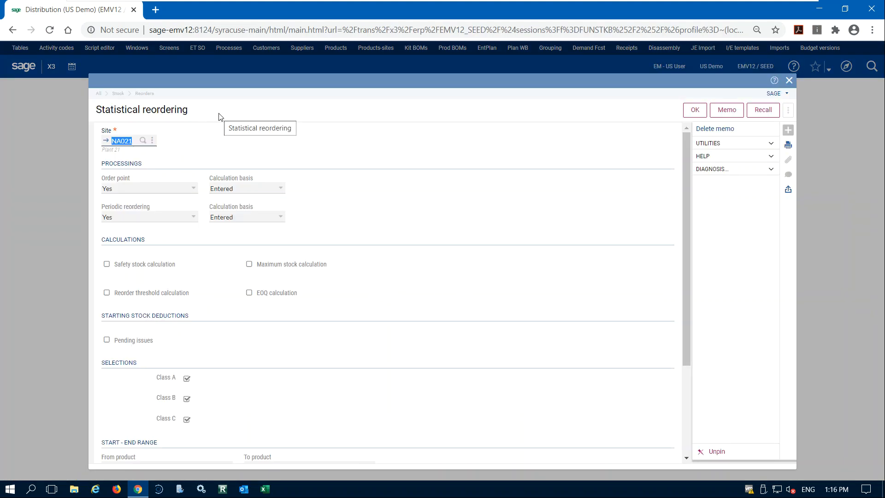
scroll(378, 318, "down", 3)
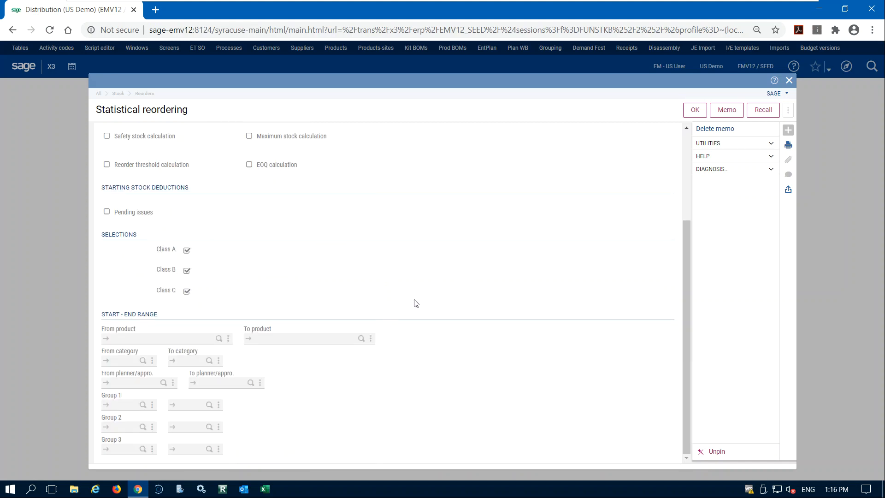
scroll(423, 301, "up", 1)
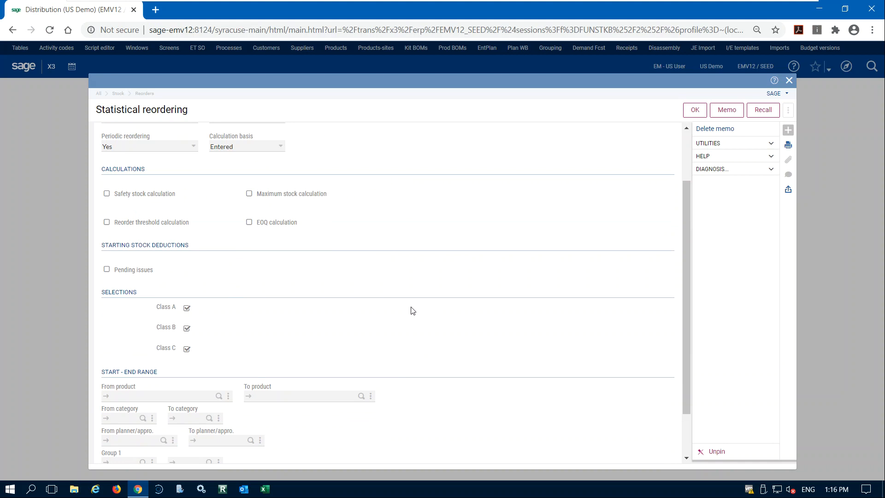
scroll(414, 311, "down", 1)
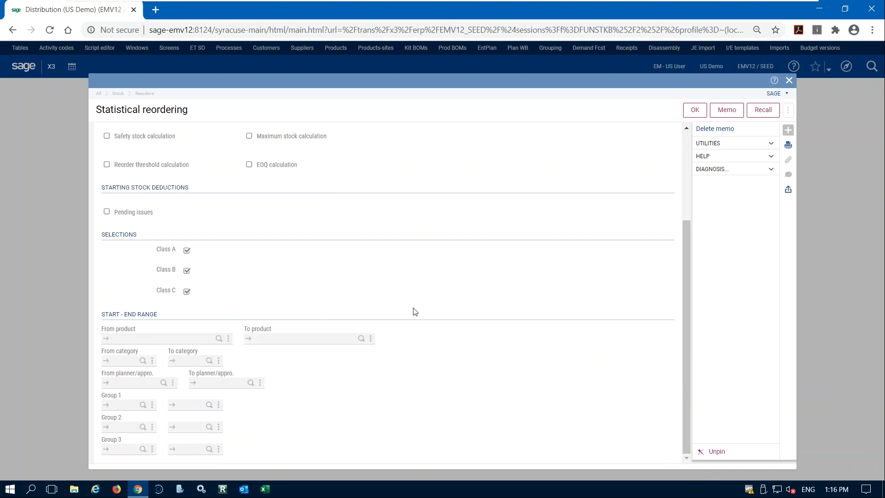
scroll(414, 312, "up", 2)
left_click(789, 80)
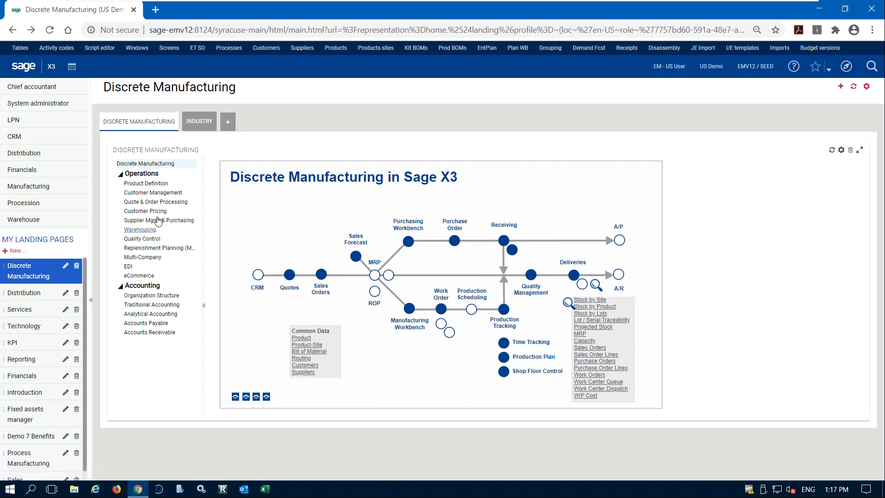
- View the Warehouse page and the Distribution page's Warehousing process map, and leave the License plate number record
left_click(33, 220)
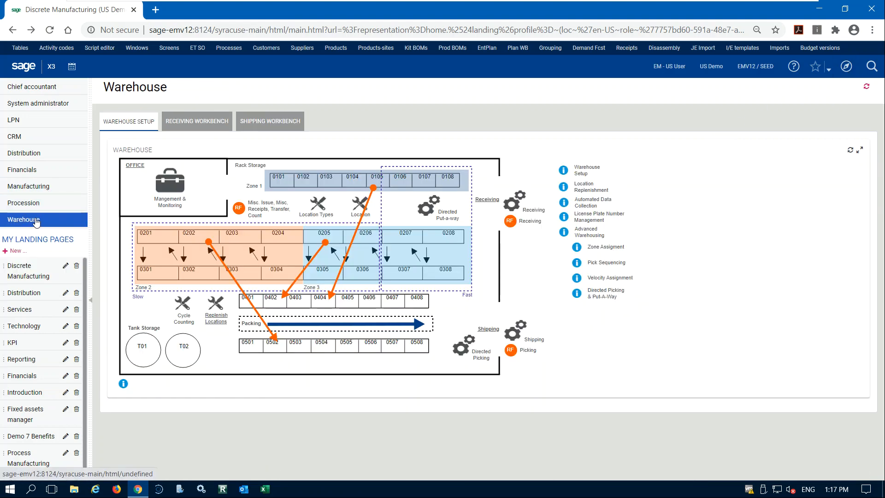
left_click(33, 293)
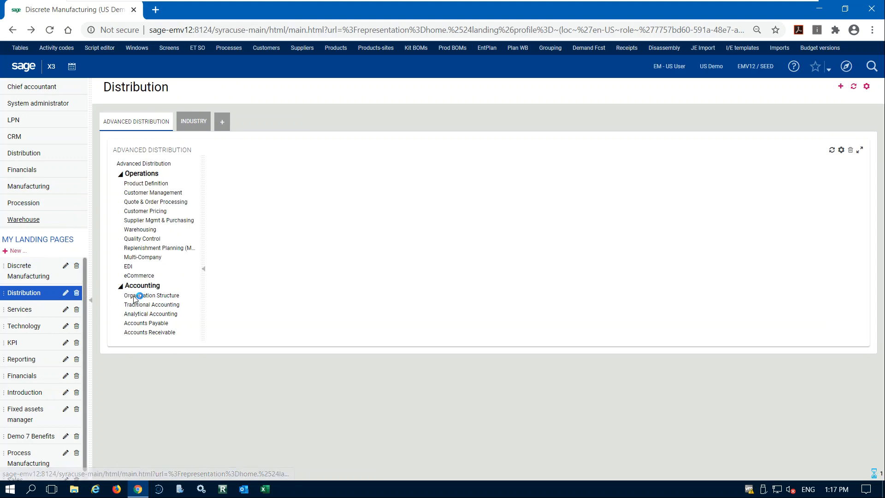
left_click(154, 231)
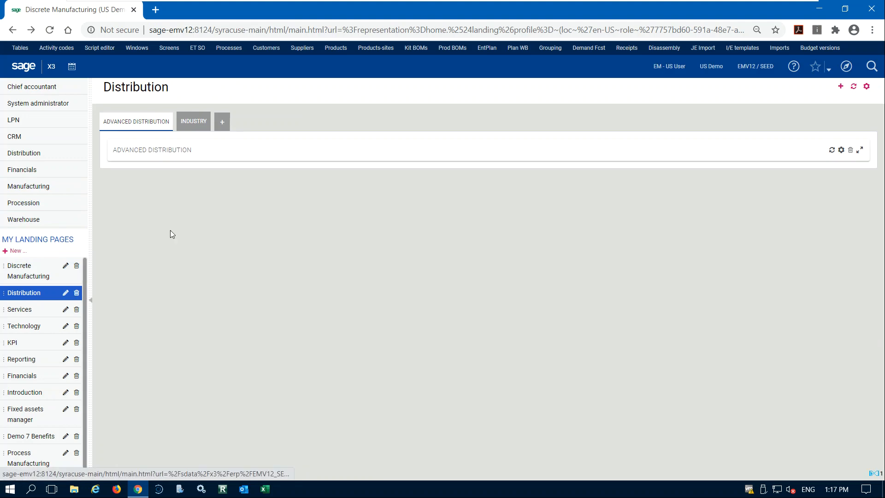
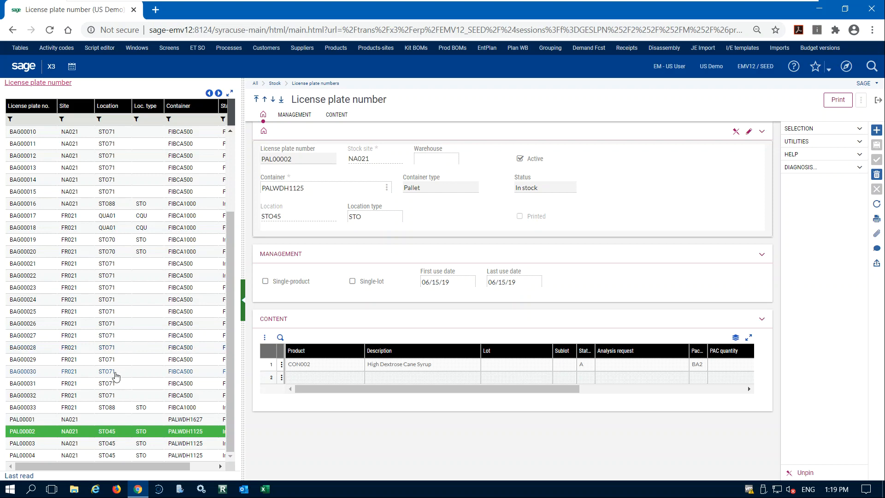
left_click(879, 101)
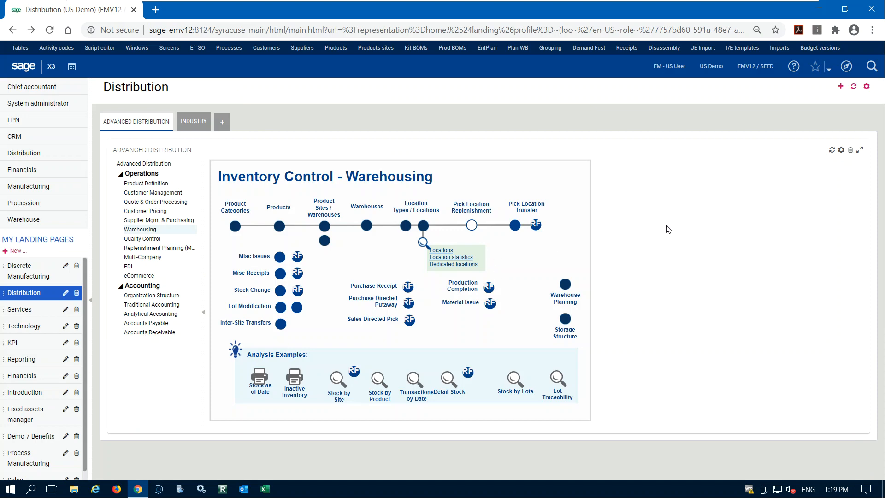
- Open the stock Assignment workbench with the ALL Full entry transaction
left_click(846, 66)
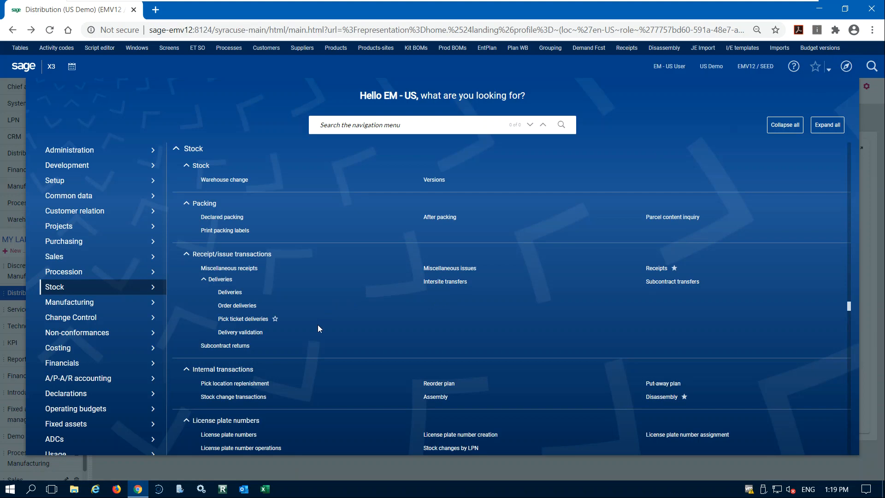
scroll(361, 314, "down", 5)
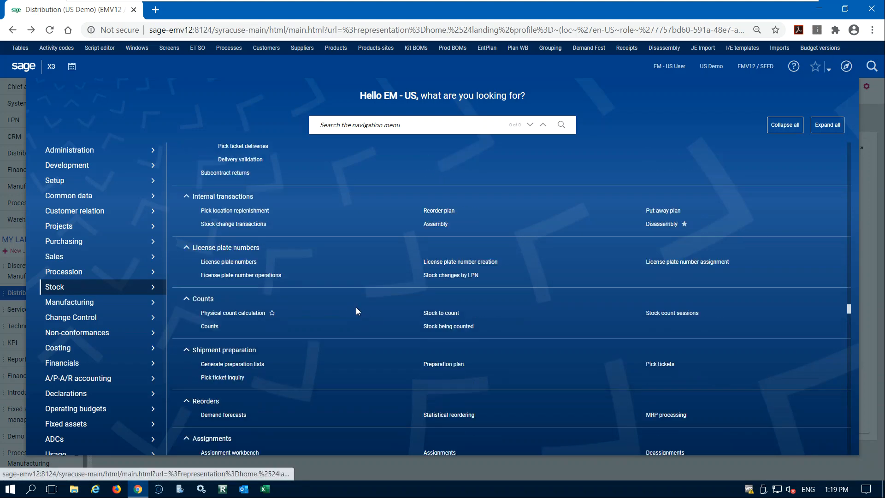
scroll(360, 303, "down", 4)
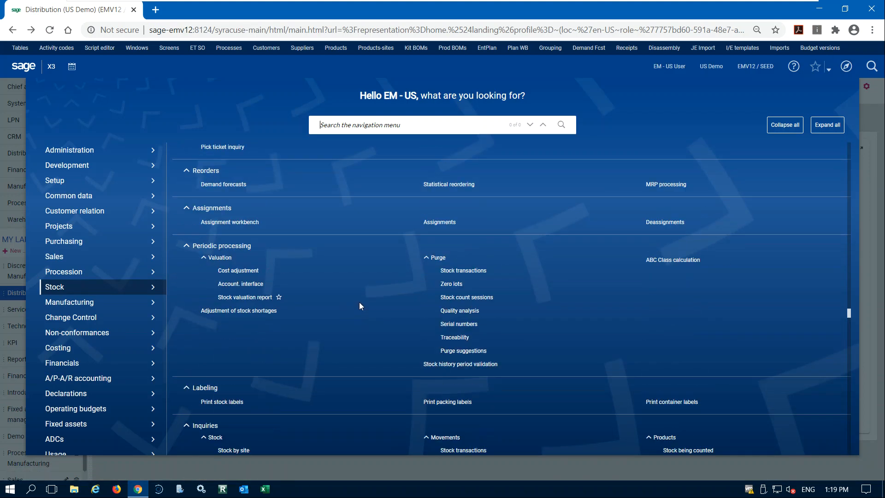
left_click(252, 223)
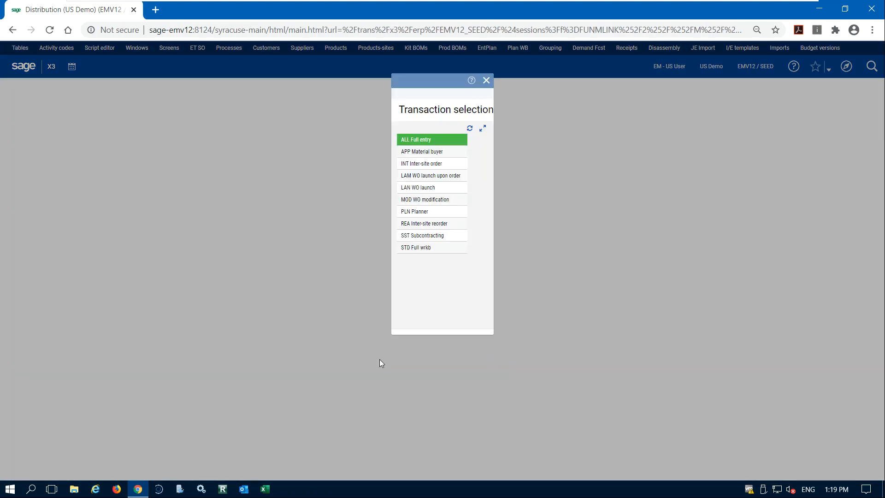
left_click(427, 140)
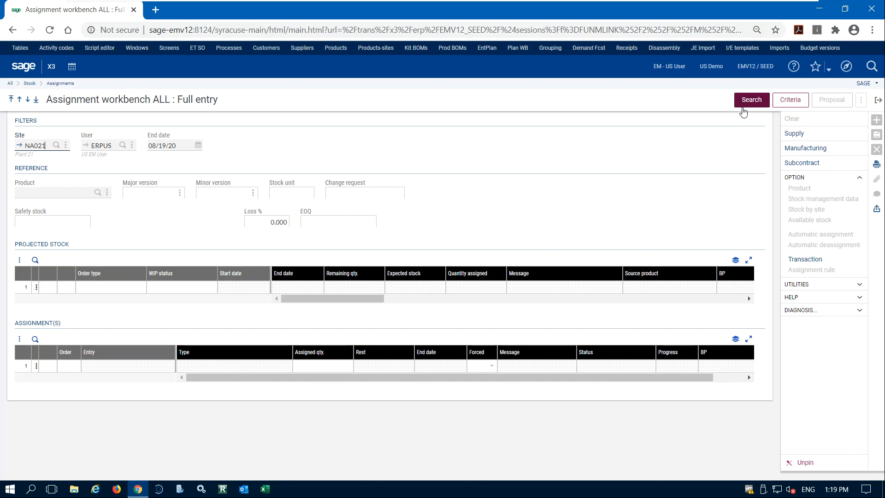
- Look up products starting with RAW3 for site NA021, select RAW301 Pinto Beans and display its projected stock
key("Tab")
key("Tab")
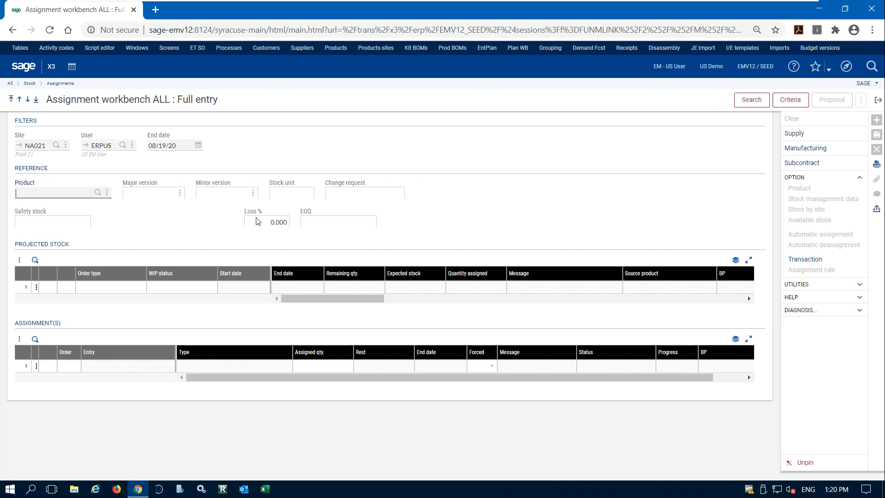
type("raw3")
key("Tab")
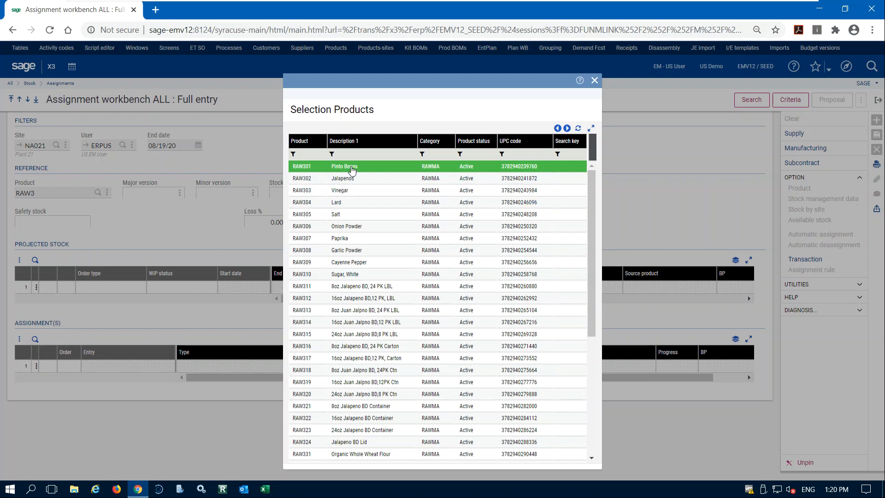
left_click(352, 171)
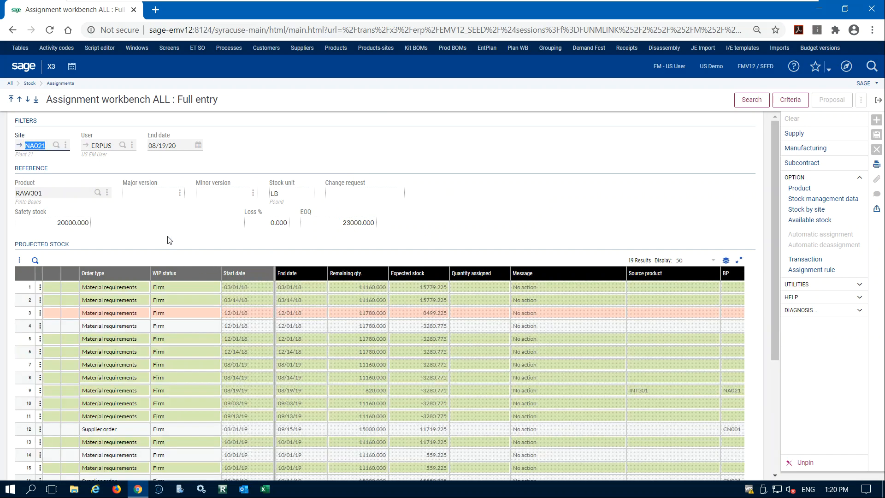
- Examine RAW301's projected stock lines and the Assignments grid, selecting the supplier order on line 12
scroll(187, 238, "down", 3)
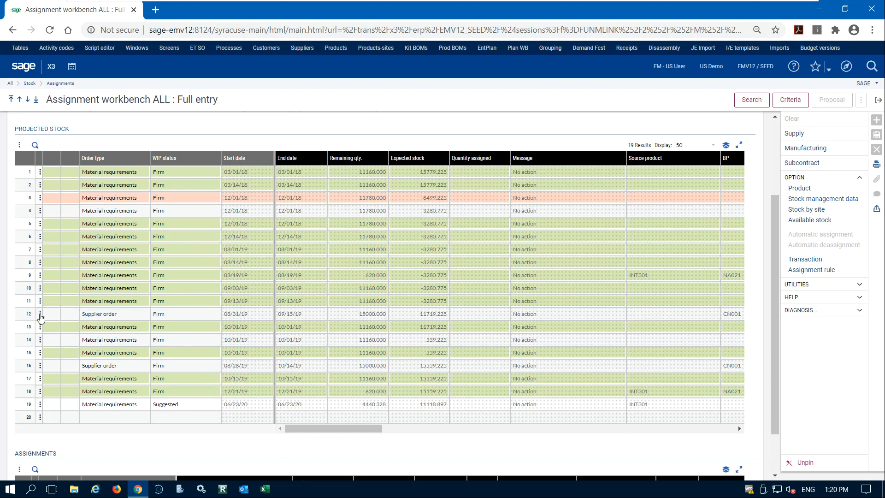
left_click(31, 315)
left_click(26, 315)
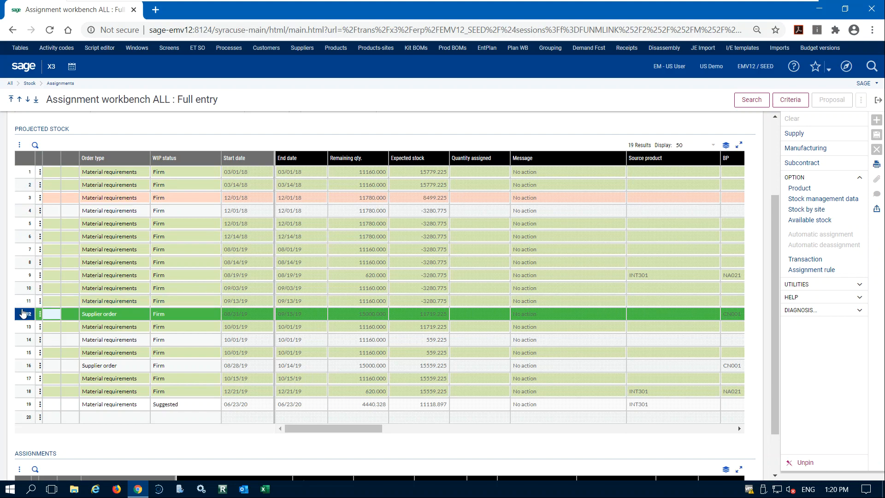
scroll(23, 314, "down", 1)
scroll(105, 295, "up", 3)
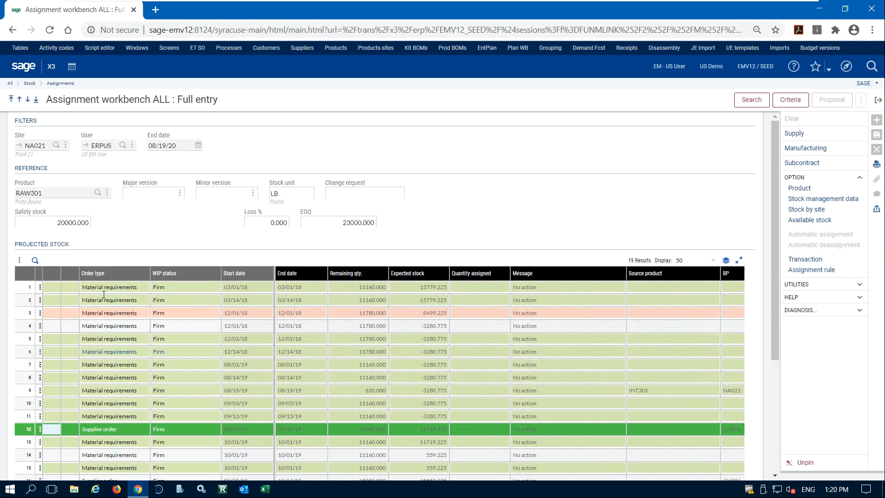
scroll(105, 296, "down", 3)
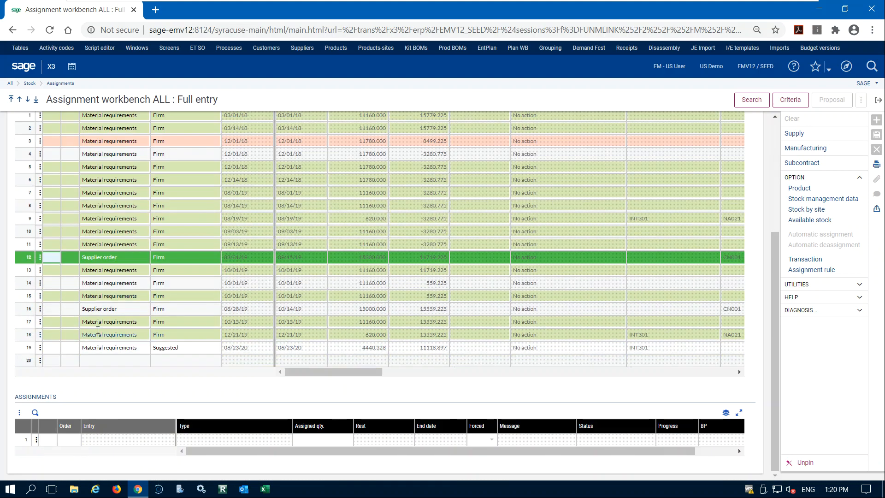
scroll(105, 320, "up", 3)
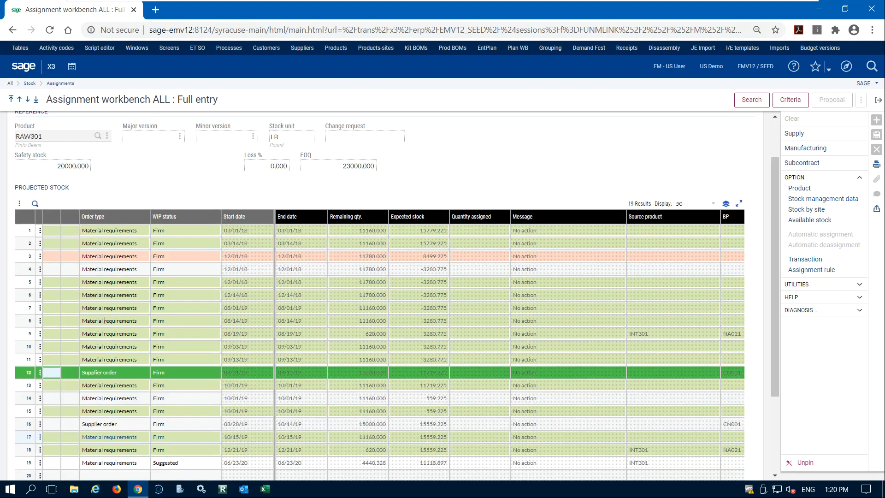
scroll(105, 320, "down", 3)
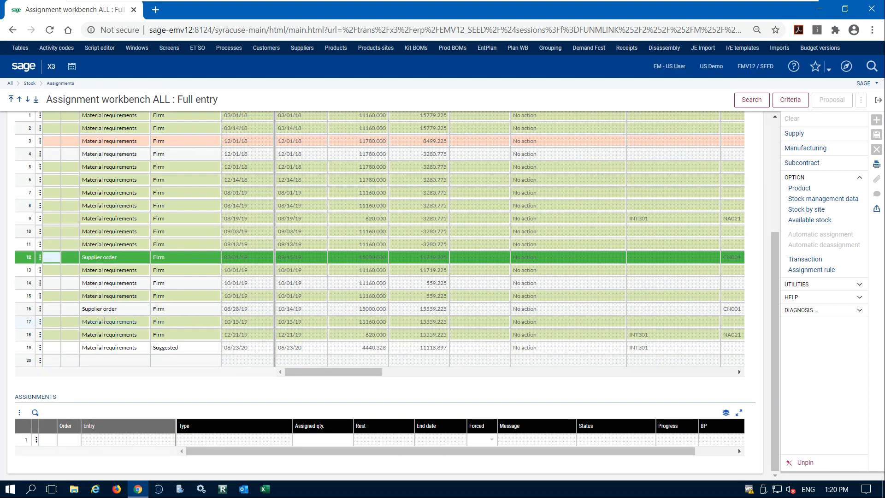
scroll(105, 320, "up", 3)
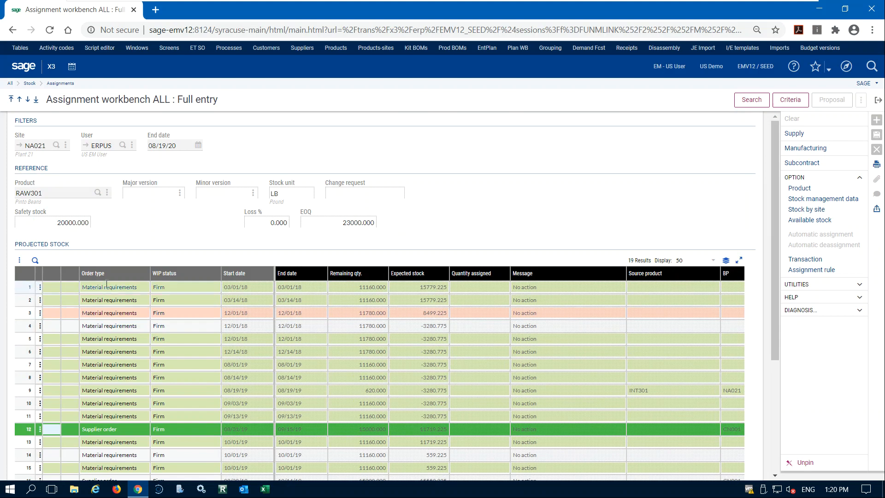
scroll(109, 273, "down", 3)
scroll(109, 272, "up", 3)
scroll(111, 275, "down", 3)
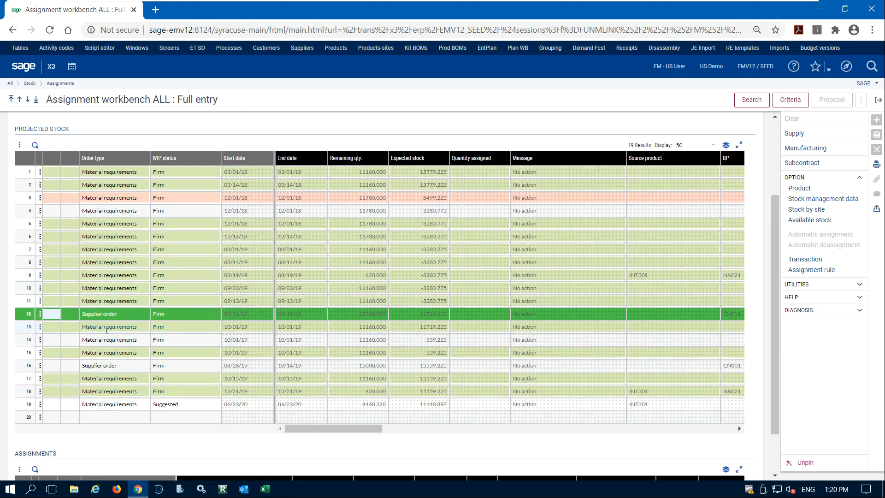
scroll(106, 330, "up", 3)
- Change the workbench product to FIN301 and search its projected stock lines
left_click(58, 194)
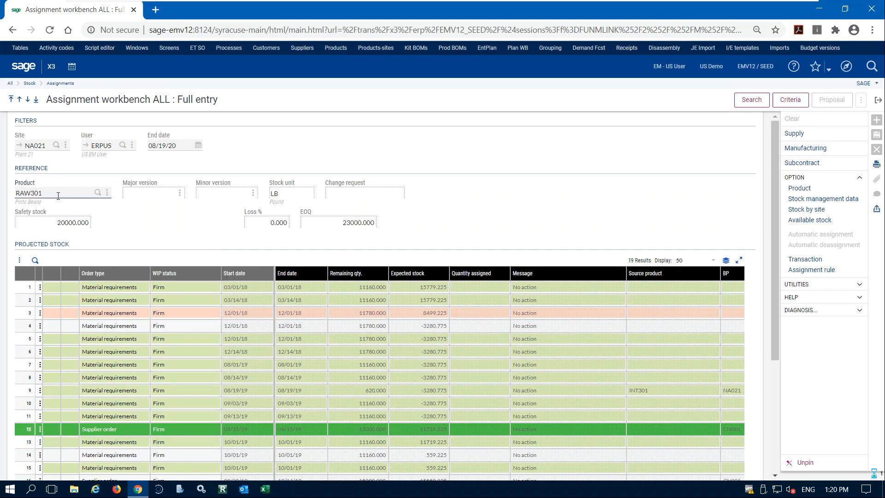
double_click(58, 195)
type("f")
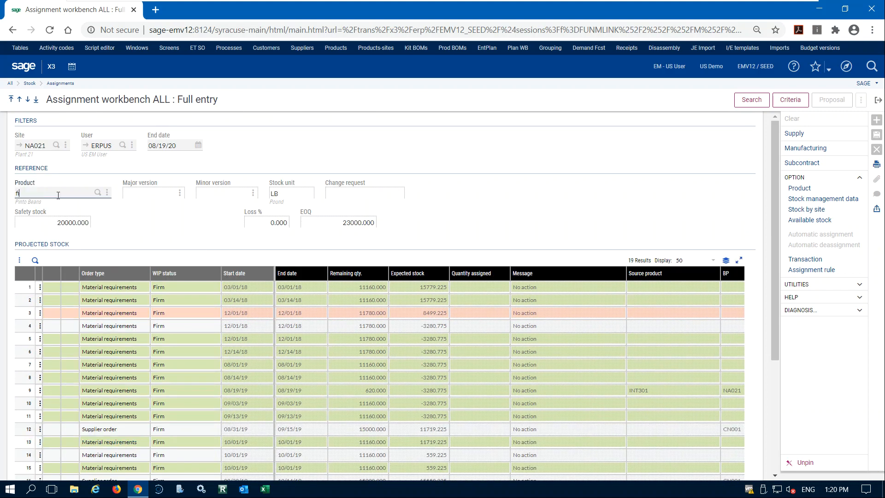
type("in30")
key("Tab")
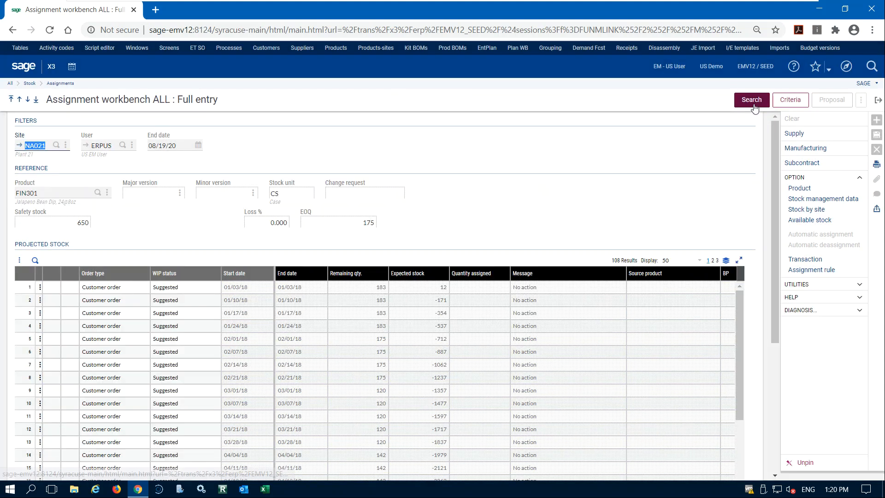
left_click(753, 105)
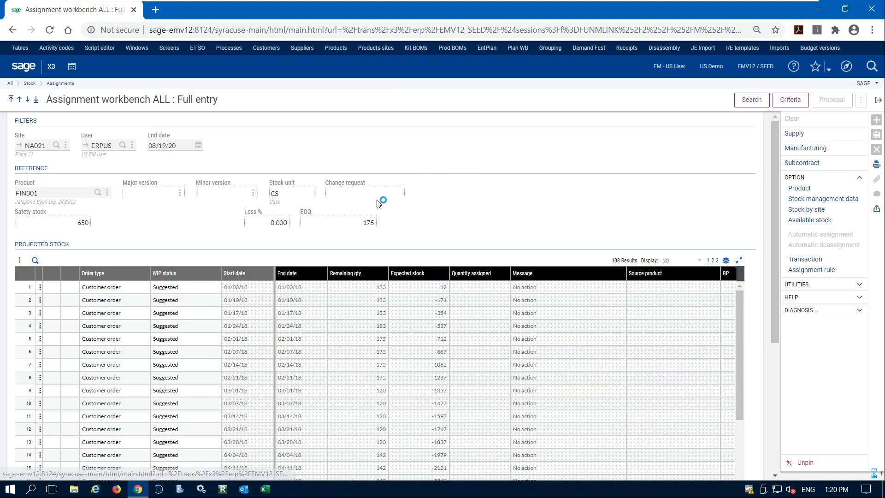
scroll(168, 241, "down", 5)
scroll(176, 239, "up", 5)
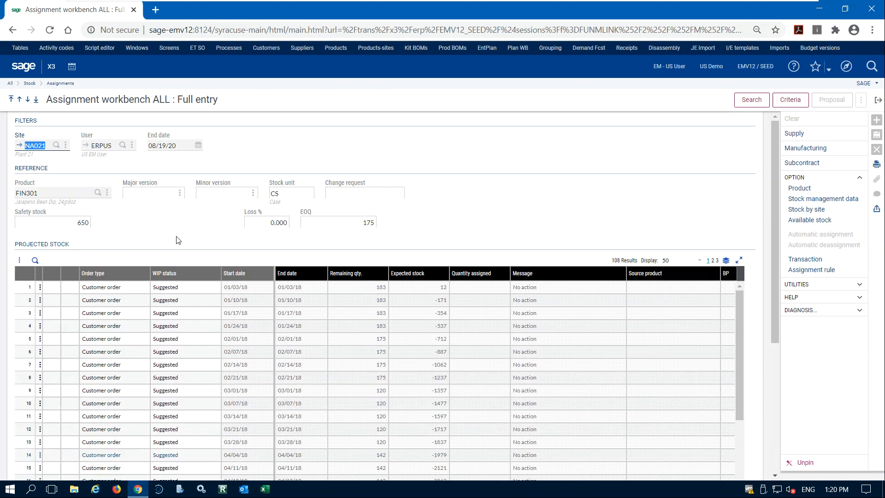
- List the products matching FIN and try to select FIN001, Children's standard road bike, for site NA021
left_click(71, 191)
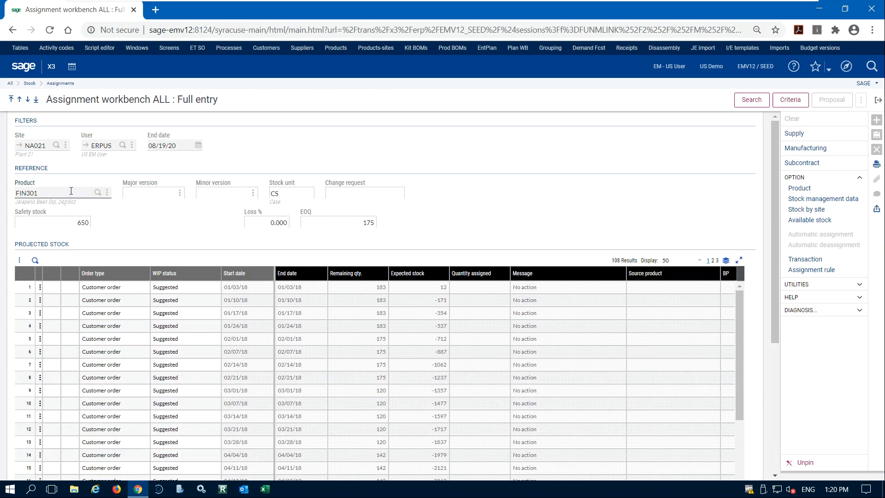
key("BackSpace")
key("BackSpace")
key("BackSpace")
key("Tab")
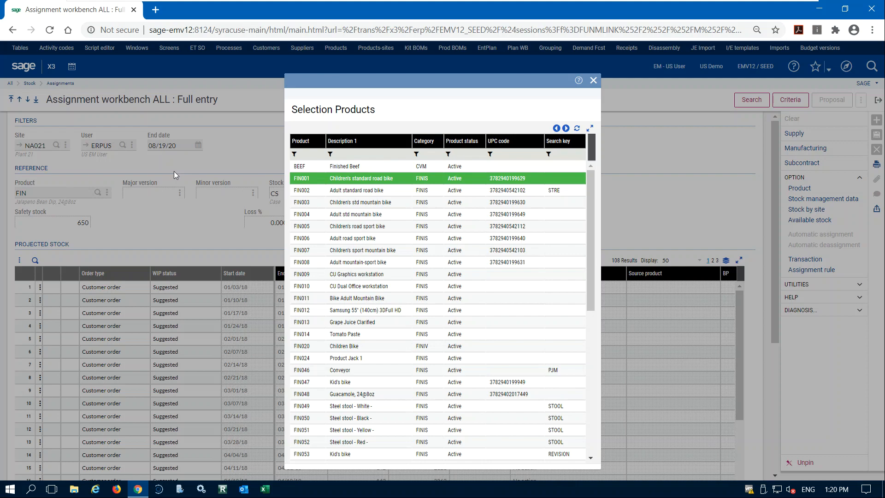
left_click(362, 179)
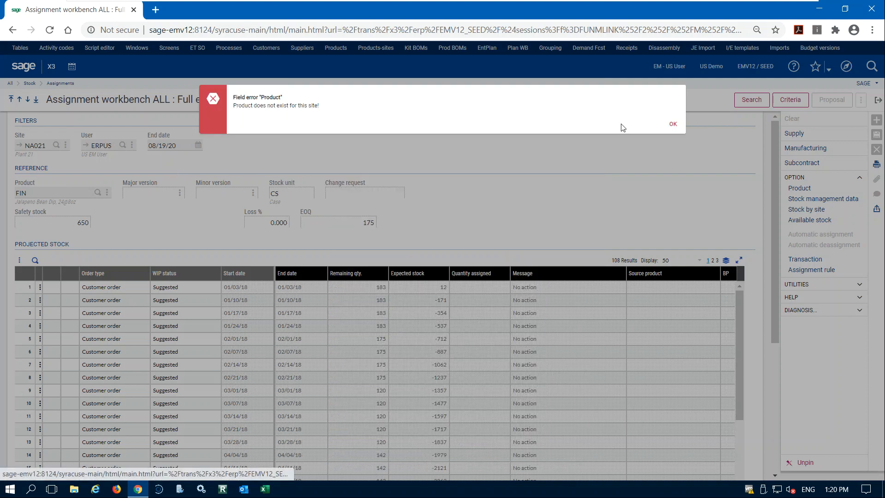
left_click(673, 124)
left_click(51, 144)
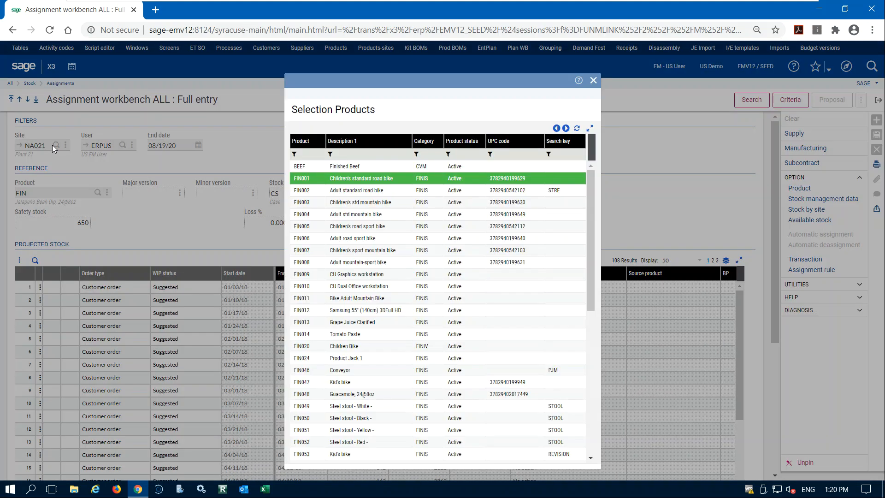
- Select product FIN311, Priv Lbl 1 Cinn Raisin Bread, search its projected stock and examine the customer order lines
scroll(367, 279, "down", 6)
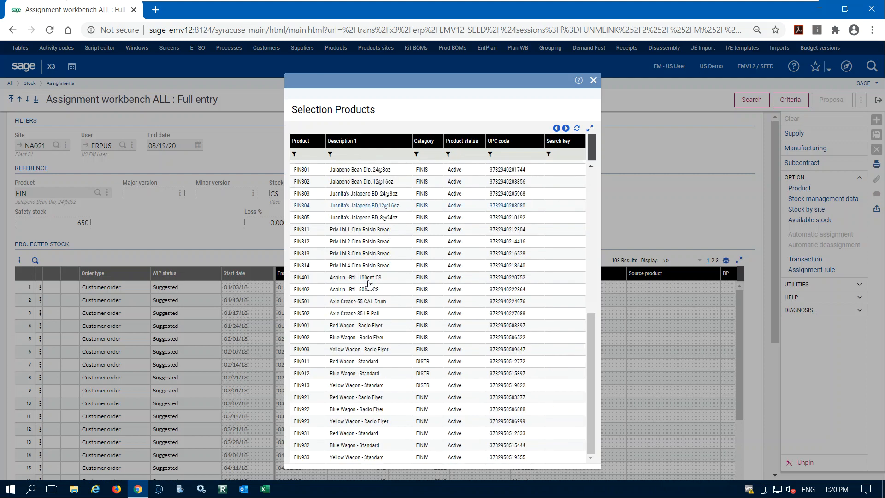
left_click(402, 229)
left_click(751, 100)
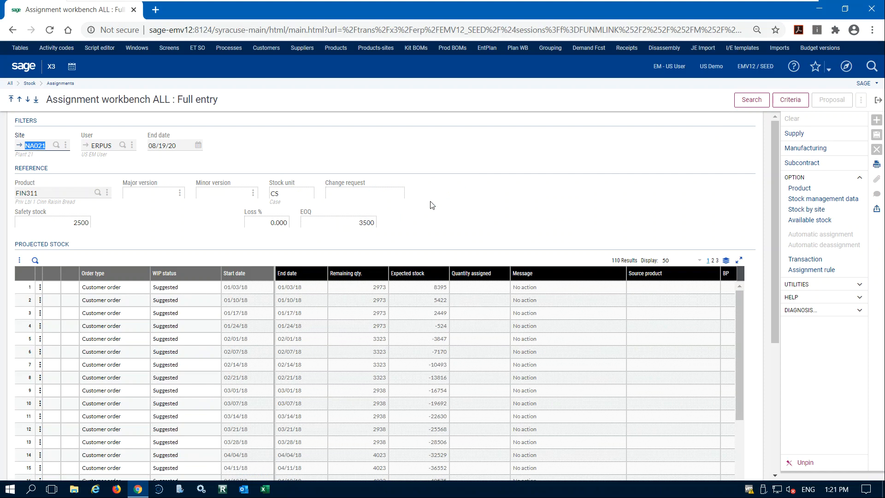
scroll(286, 296, "down", 5)
scroll(537, 251, "down", 5)
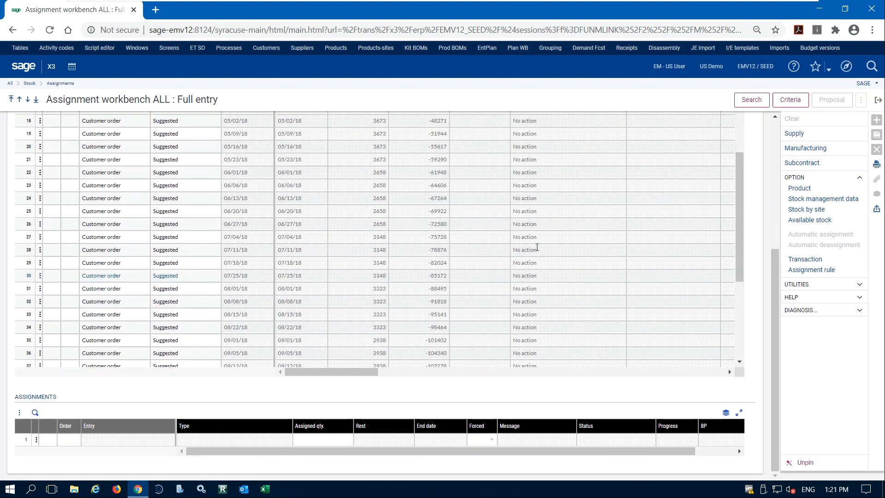
scroll(542, 247, "up", 5)
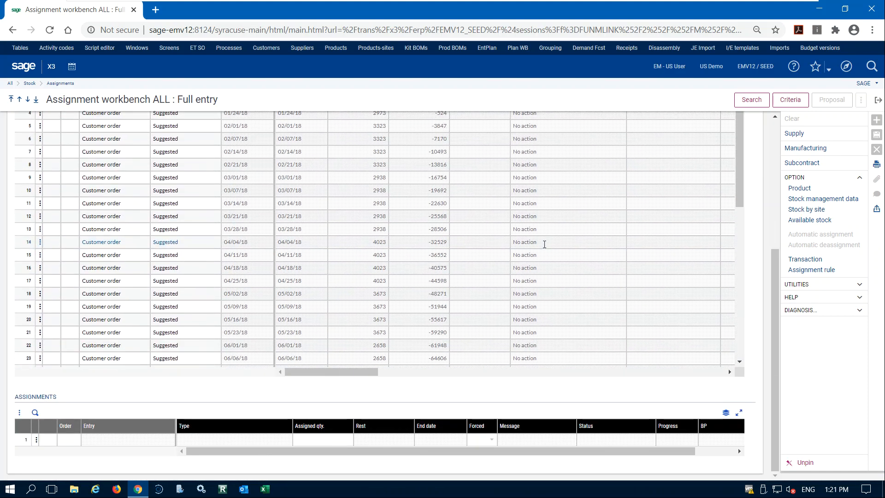
scroll(671, 194, "up", 5)
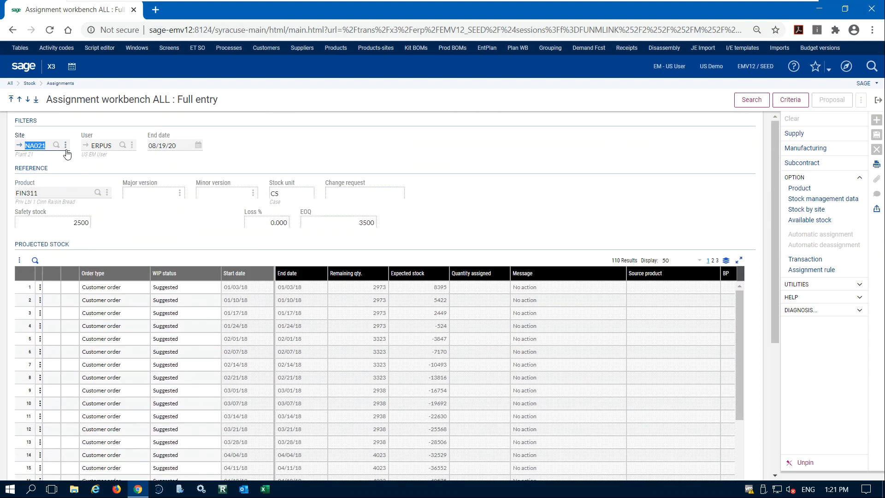
- Clear the Site filter, change the workbench product to FIN1 and list the matching product-sites
key("BackSpace")
key("Tab")
left_click(62, 194)
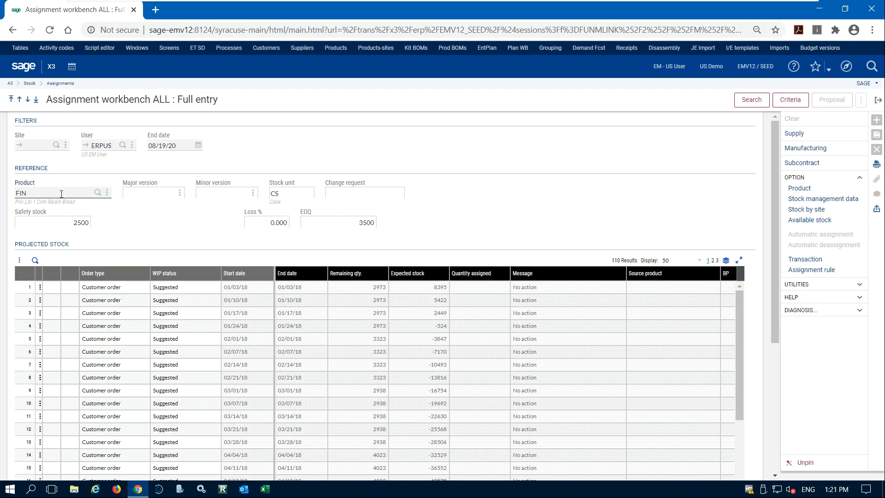
type("1")
key("Tab")
key("Return")
key("F12")
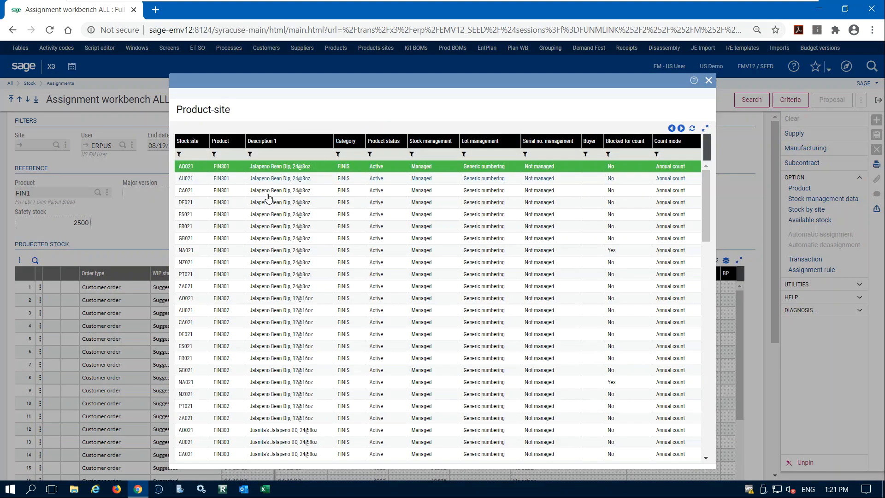
- Look through the product-site list and select FIN305, Juanita's Jalapeno BD, 8@24oz, for site NA021
scroll(297, 239, "down", 3)
scroll(297, 239, "up", 3)
scroll(295, 251, "down", 3)
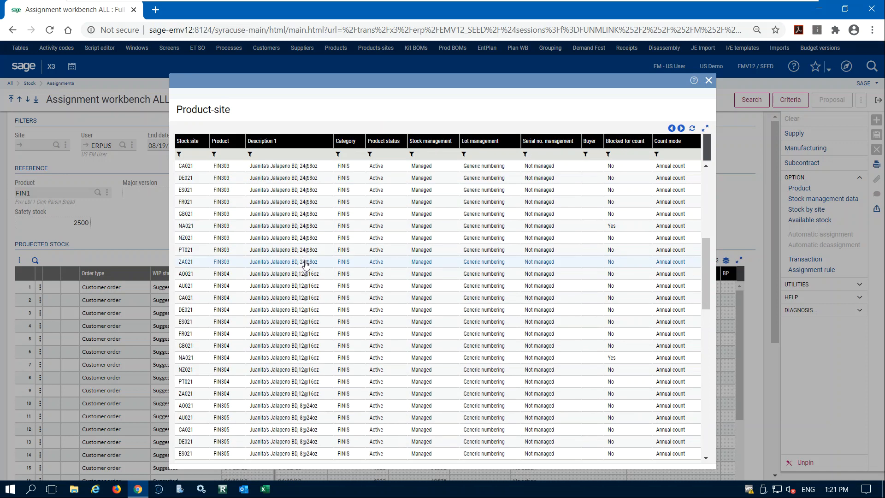
scroll(305, 272, "down", 5)
scroll(310, 304, "down", 5)
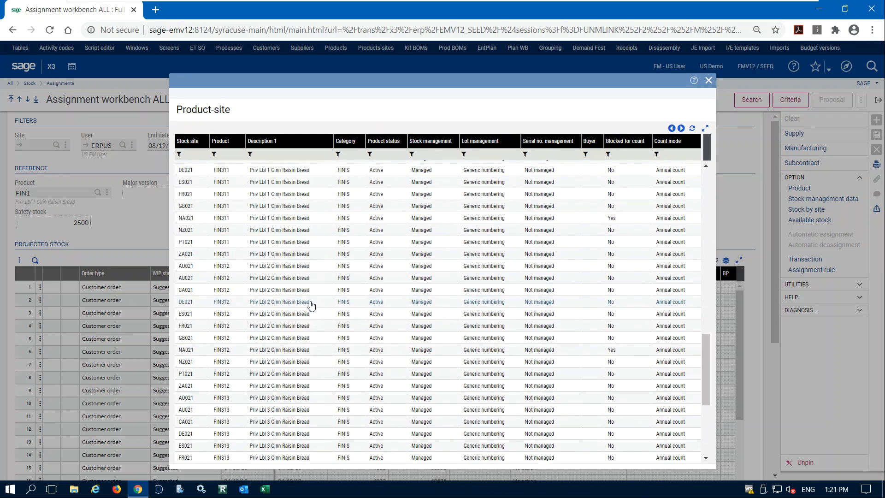
scroll(310, 304, "up", 10)
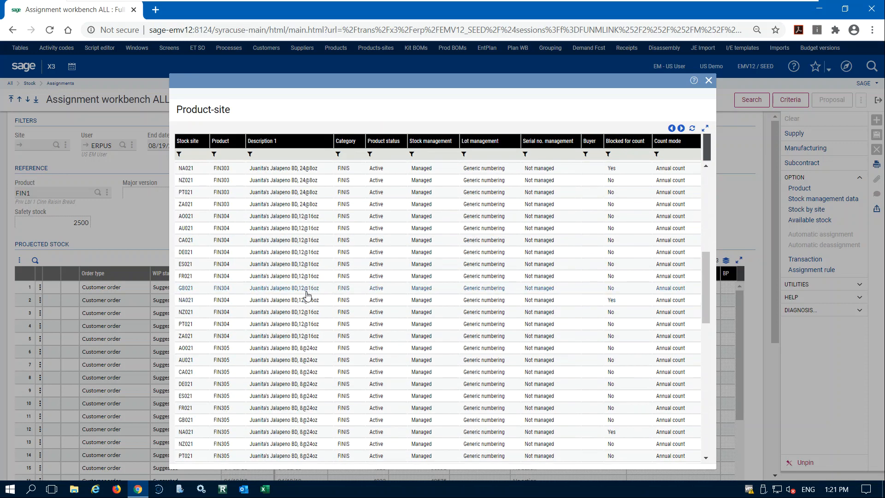
scroll(307, 295, "down", 4)
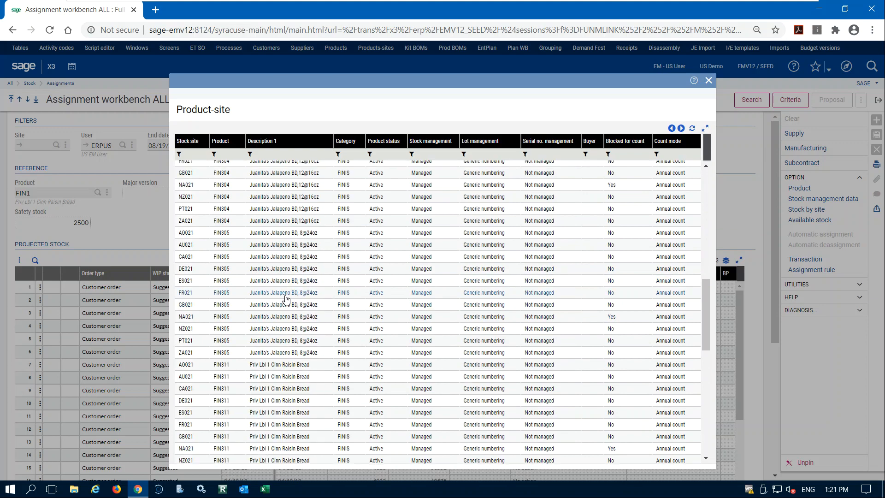
left_click(275, 319)
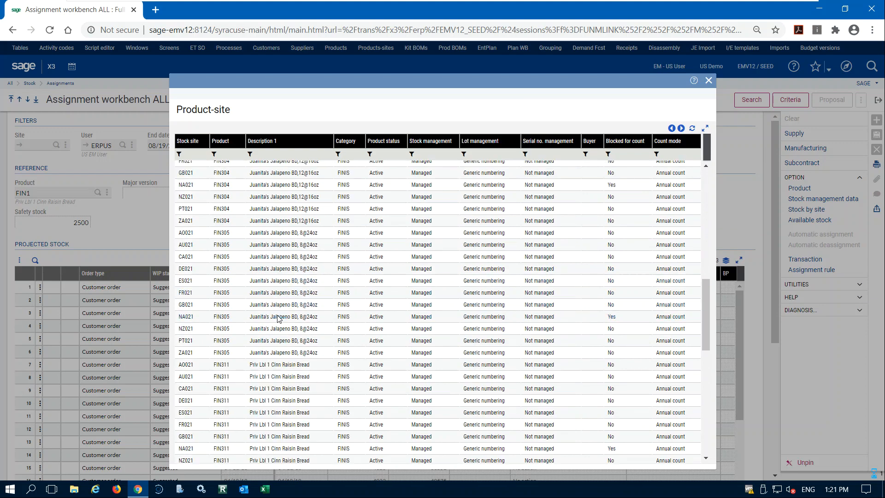
key("Return")
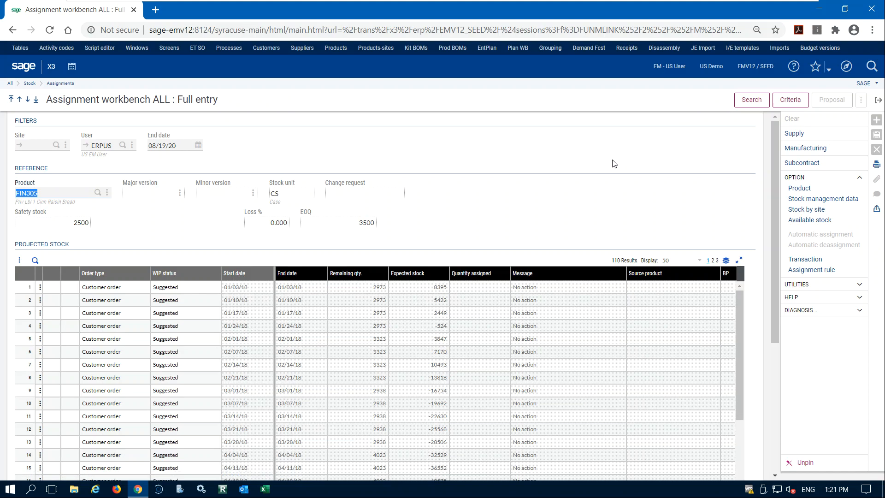
- Examine the Projected stock and Assignments grids, trying to select the customer order on projected stock line 14
key("Tab")
key("Return")
scroll(538, 194, "down", 2)
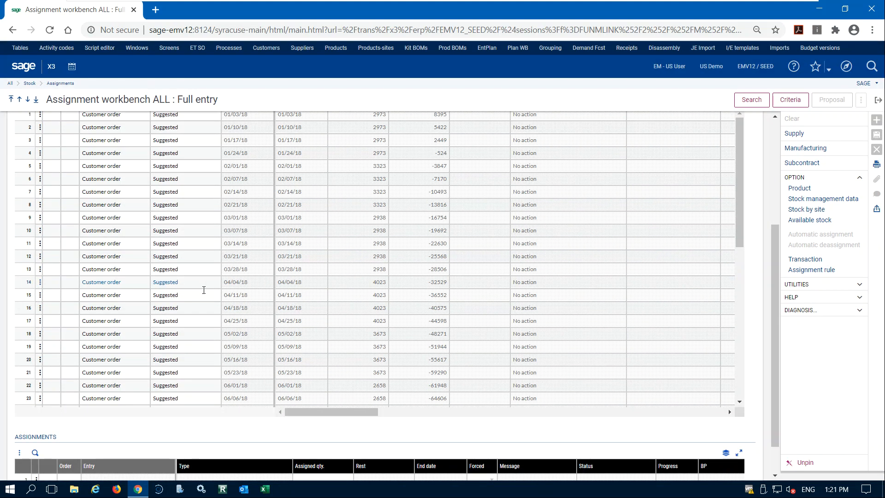
scroll(203, 289, "down", 1)
scroll(208, 285, "up", 4)
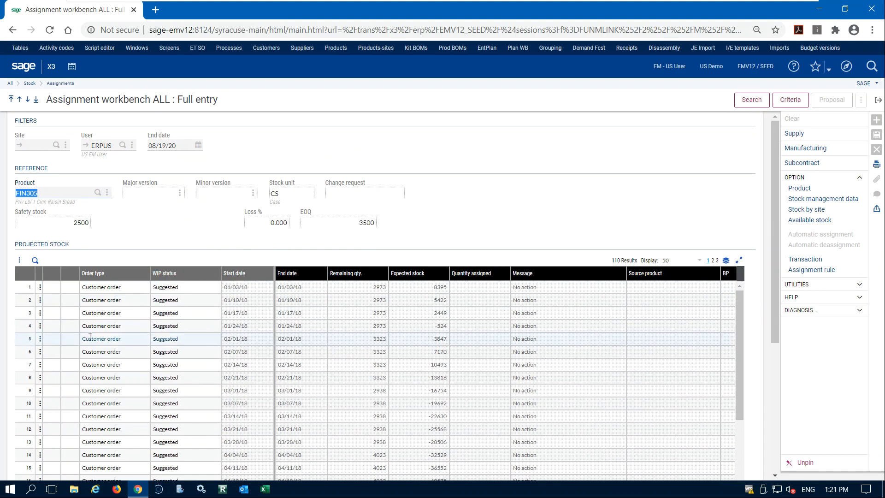
scroll(194, 286, "down", 5)
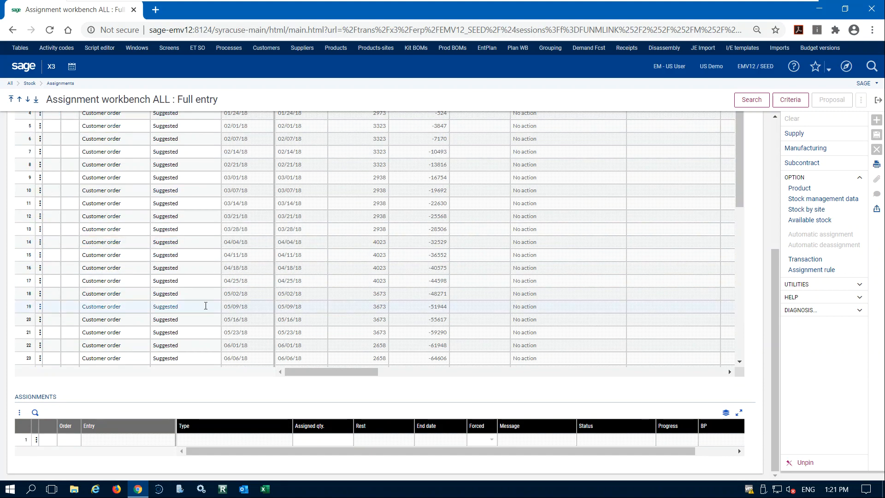
left_click(530, 242)
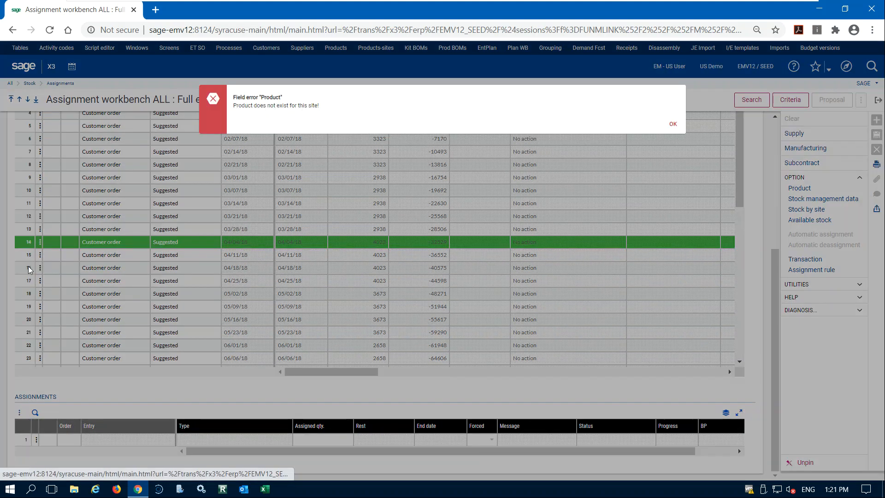
left_click(677, 124)
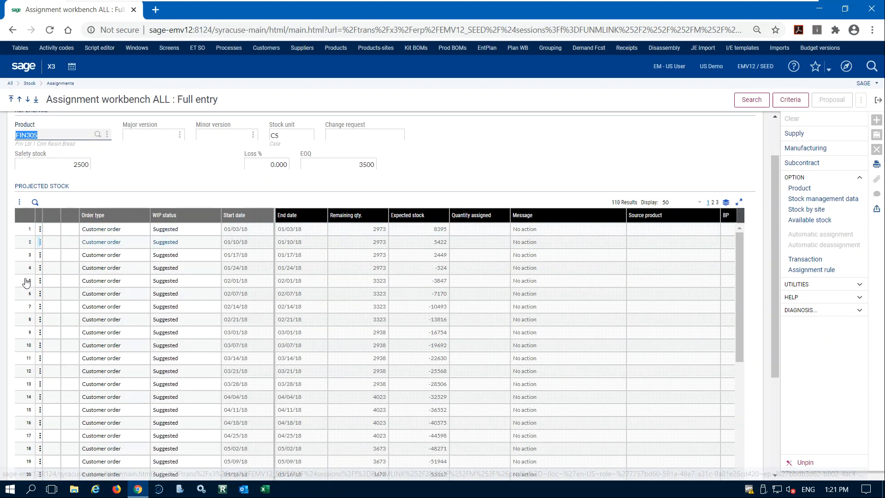
scroll(89, 417, "down", 5)
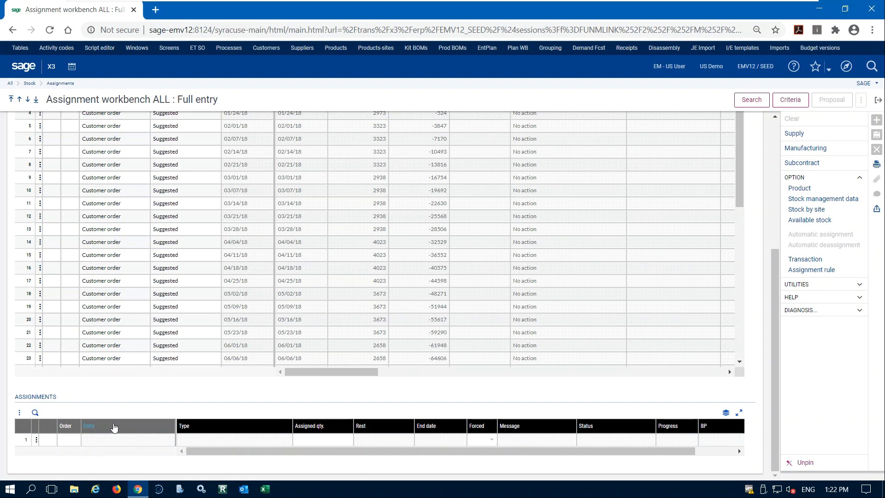
scroll(125, 378, "up", 5)
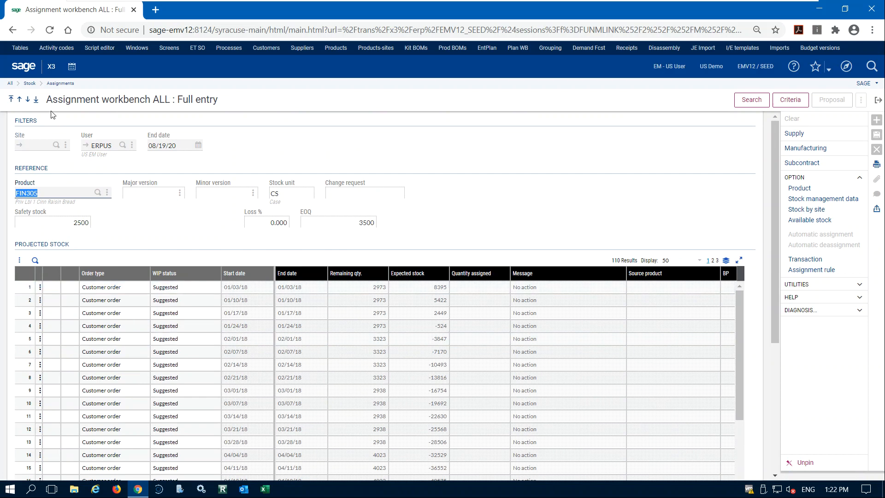
- Close the assignment workbench and open the Global allocations inquiry from the Stock module's allocation inquiries
left_click_drag(49, 99, 109, 100)
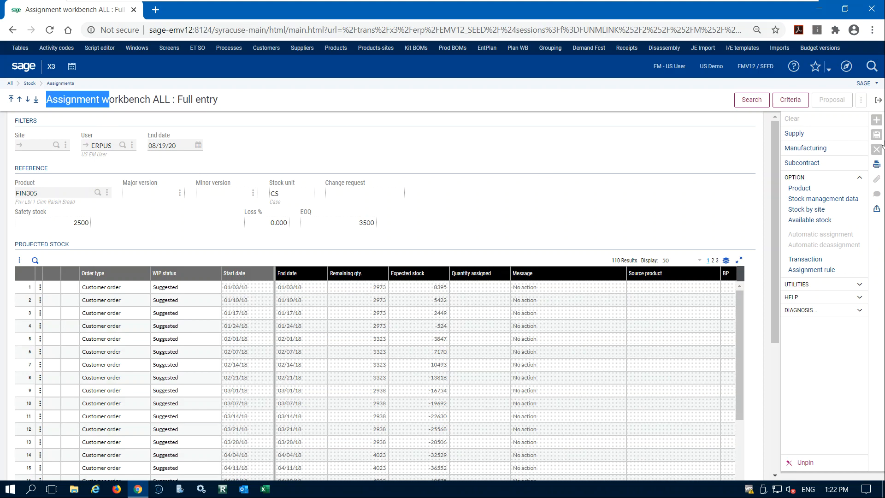
left_click(878, 100)
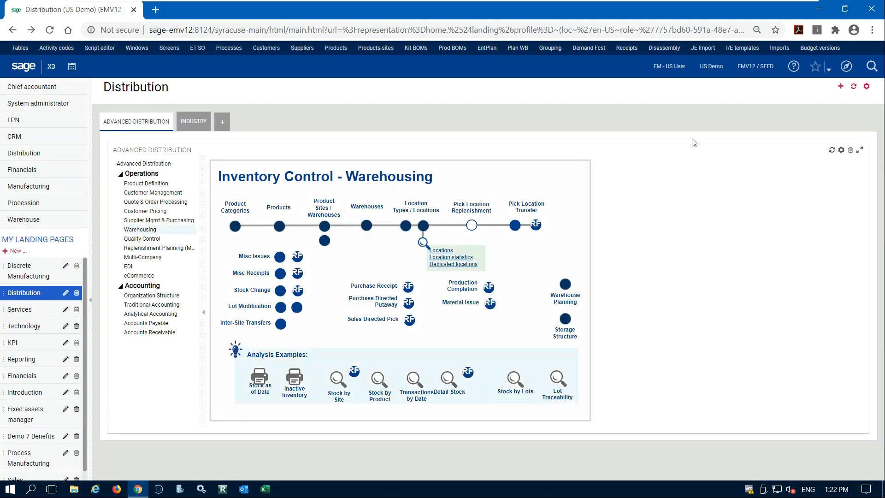
left_click(847, 66)
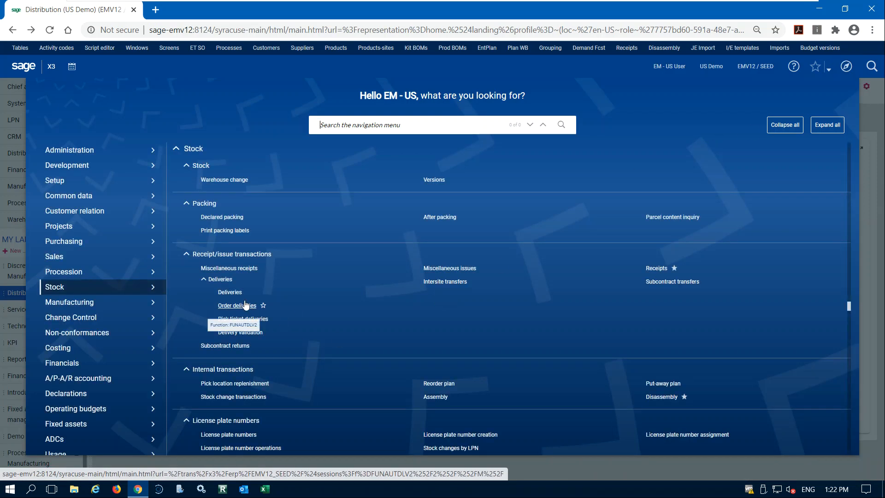
scroll(348, 323, "down", 6)
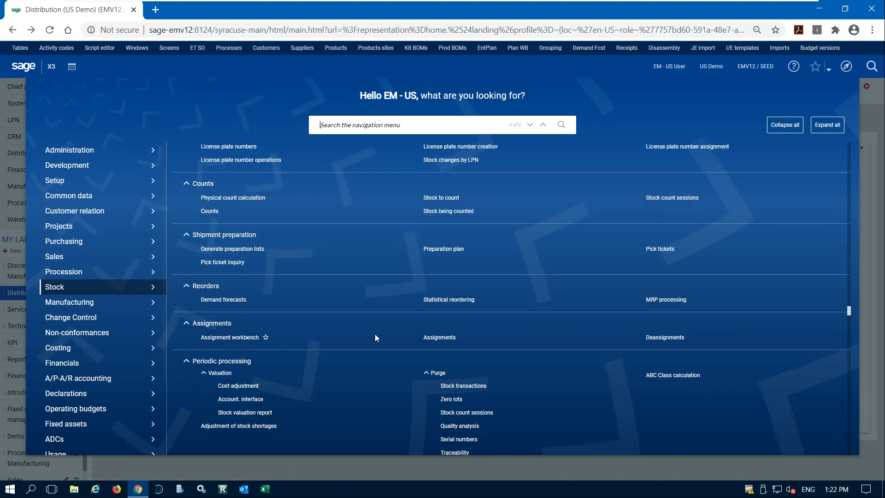
scroll(374, 333, "down", 1)
scroll(373, 319, "down", 4)
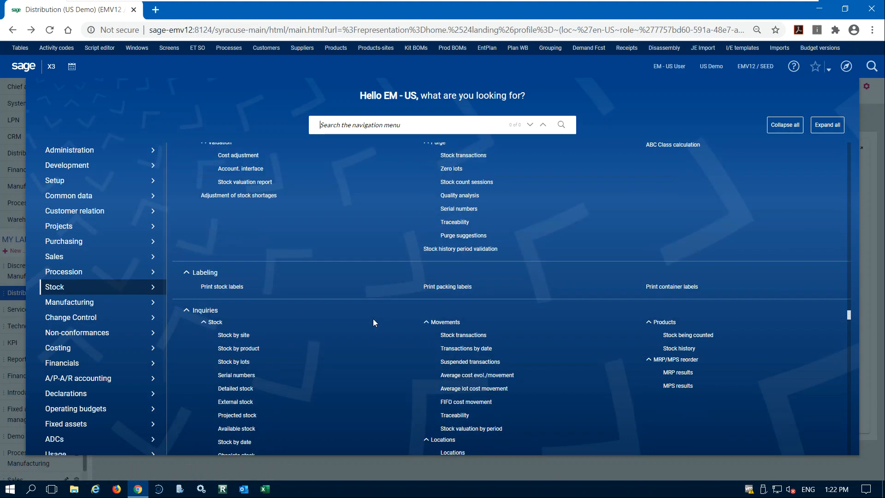
scroll(372, 321, "down", 2)
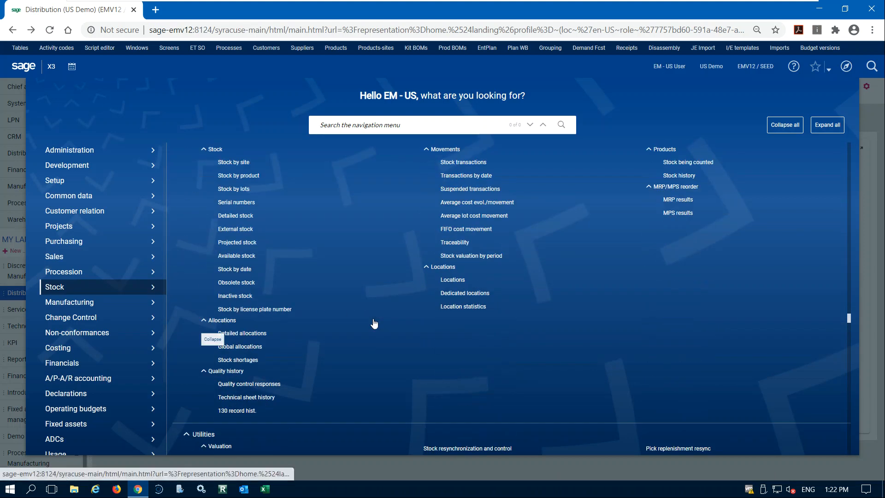
scroll(373, 321, "up", 2)
scroll(373, 322, "down", 1)
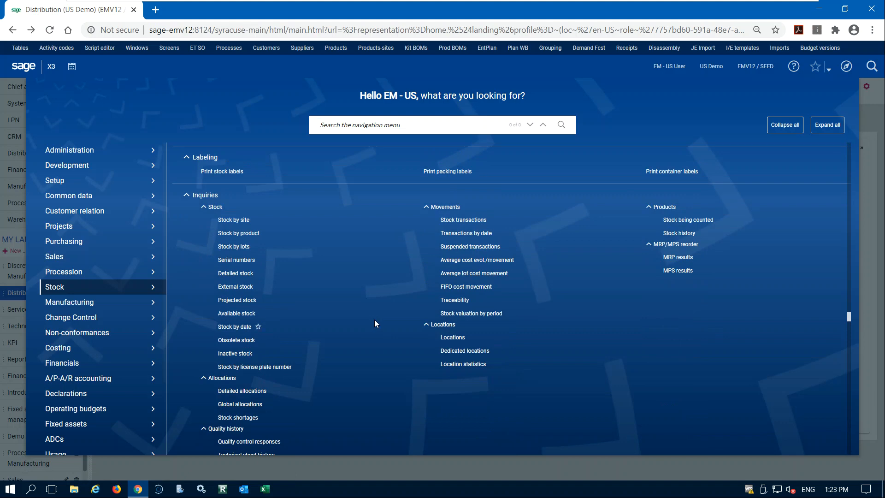
left_click(255, 405)
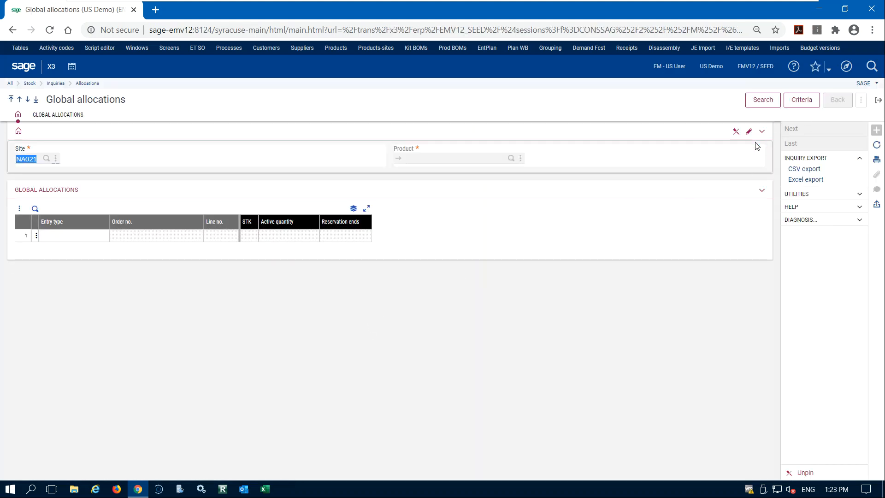
- Search the global allocations of product FIN301 at site NA021
key("Tab")
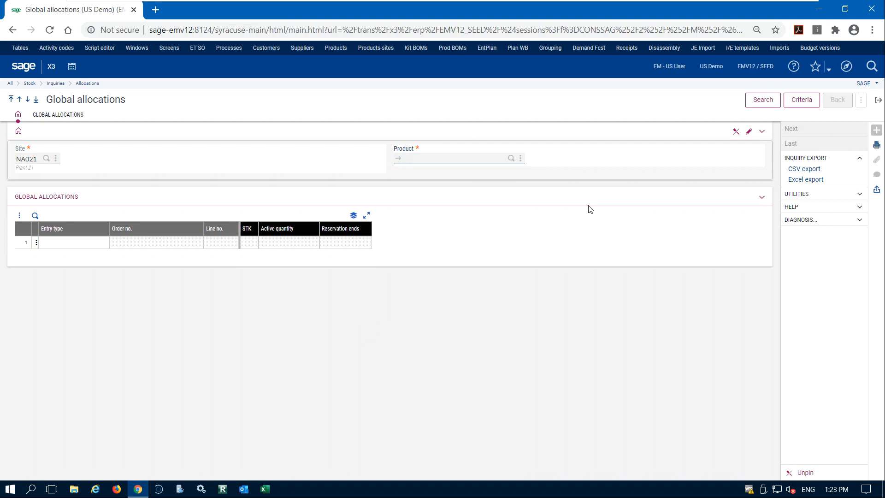
type("fin301")
key("Tab")
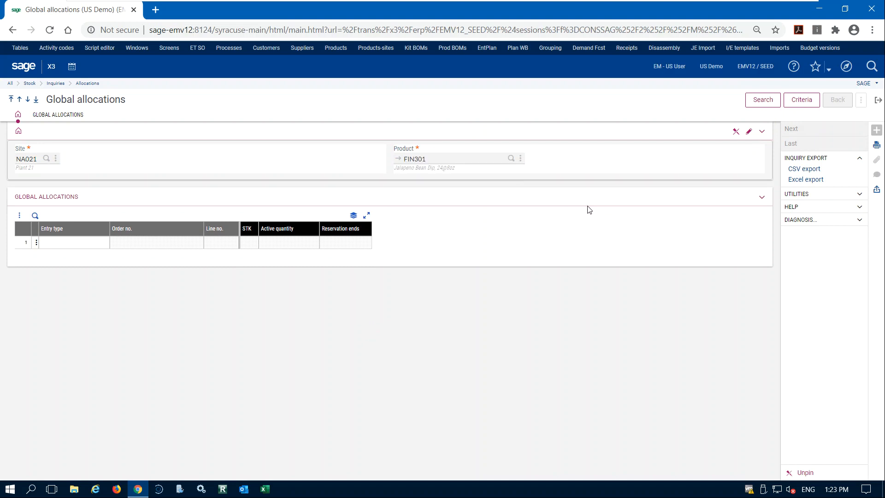
left_click(759, 100)
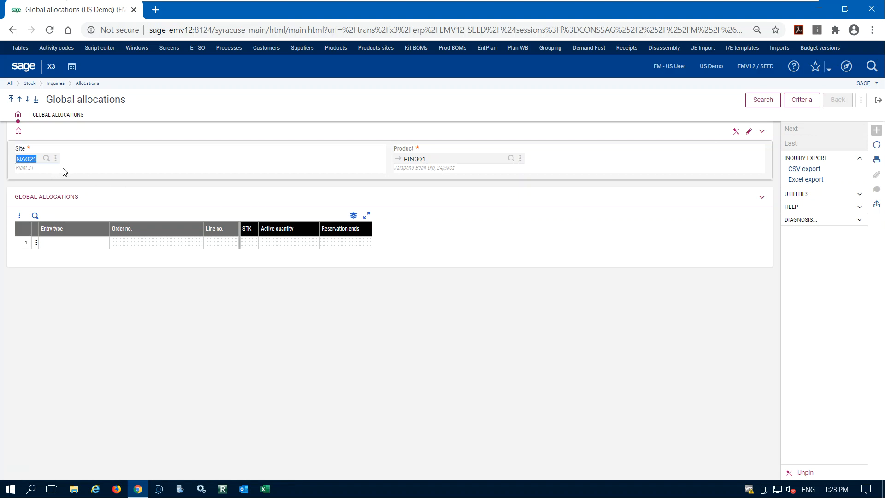
left_click(459, 159)
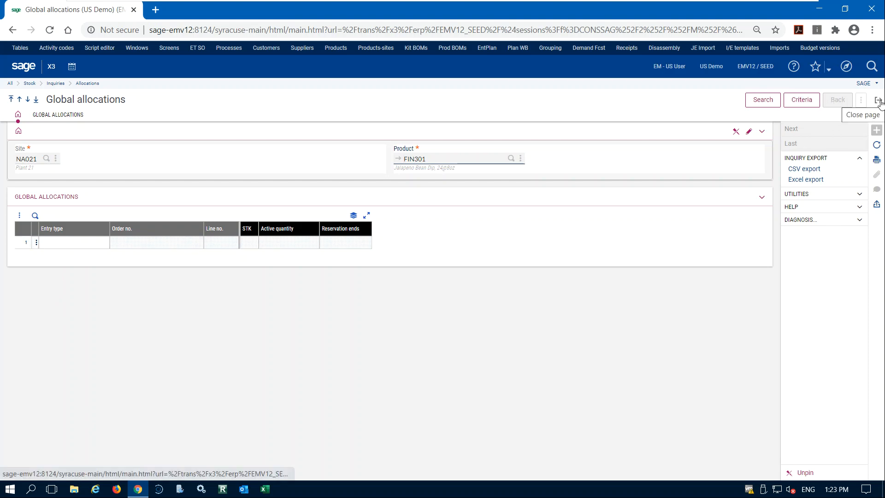
- Change the inquiry site to NA011 and try product FIN1, bringing up the product-site list
left_click(46, 159)
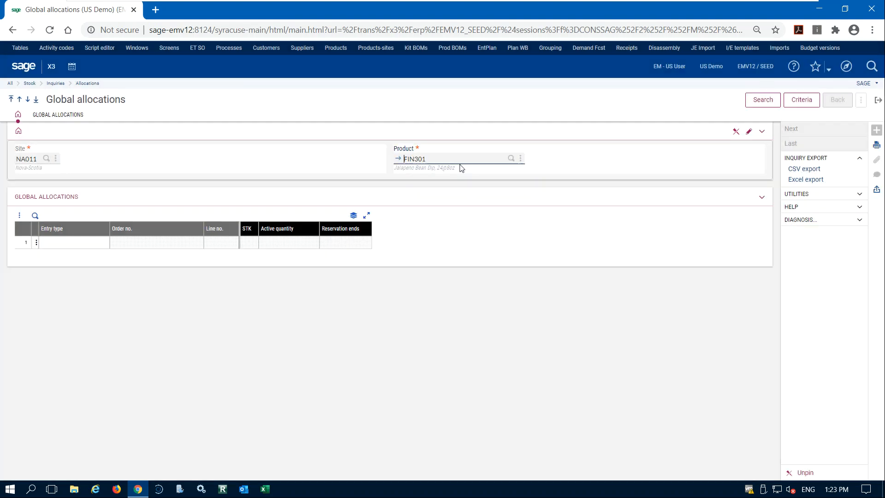
left_click(459, 166)
key("BackSpace")
key("BackSpace")
key("BackSpace")
key("Tab")
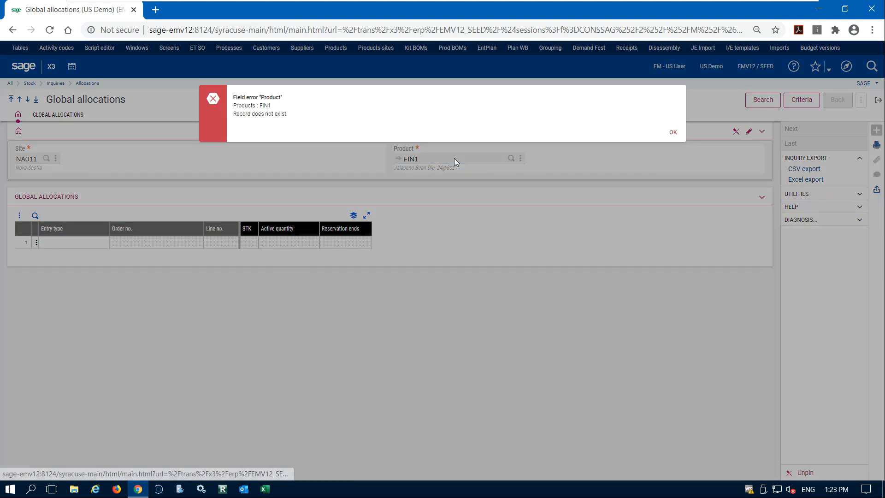
key("Return")
key("Tab")
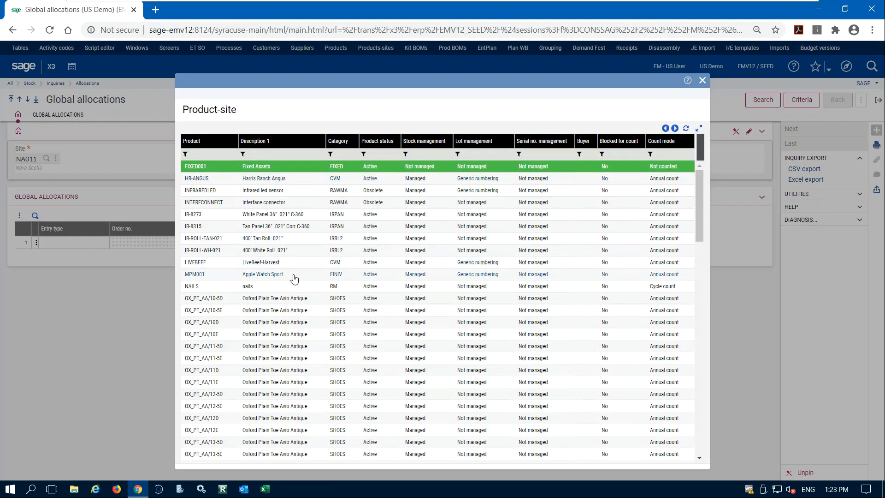
- Browse NA011's product-site list and try to select the first product, FIXED001, Fixed Assets
scroll(292, 276, "down", 3)
scroll(255, 212, "up", 3)
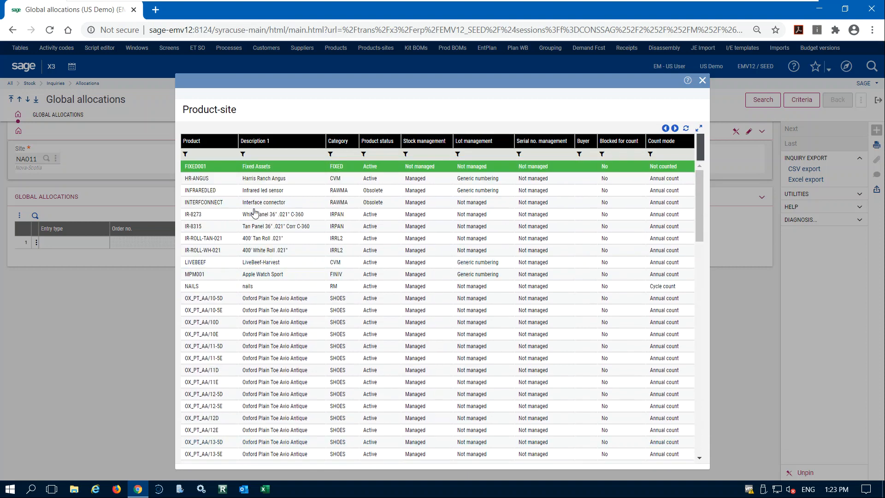
left_click(212, 158)
left_click(212, 165)
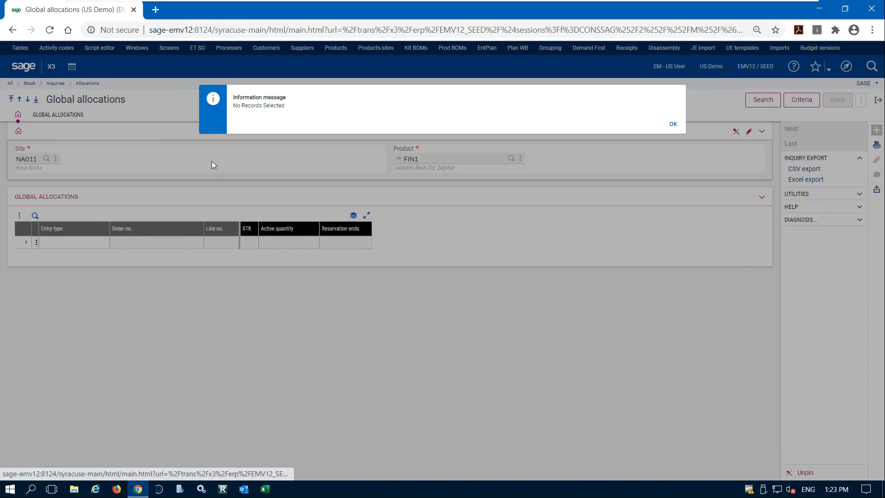
key("Return")
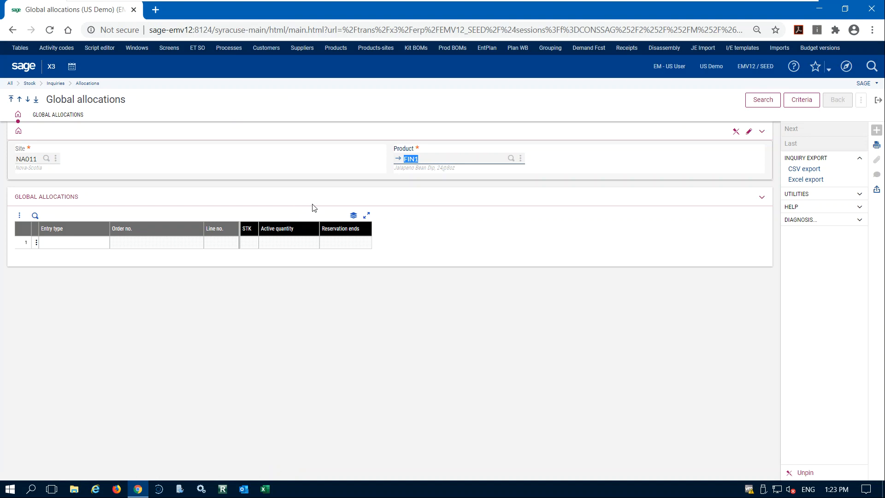
- Replace the inquiry's product with DIS001, Standard keyboard, from site NA011's product-site list
key("BackSpace")
key("F12")
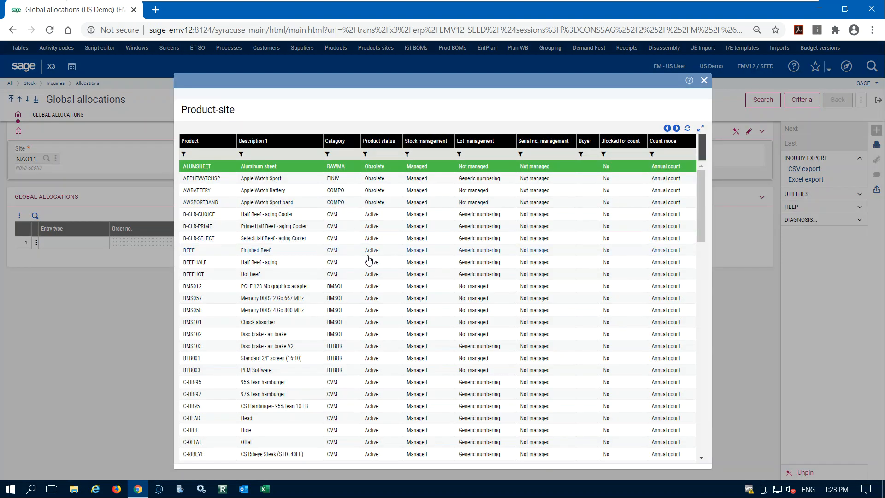
scroll(369, 261, "down", 10)
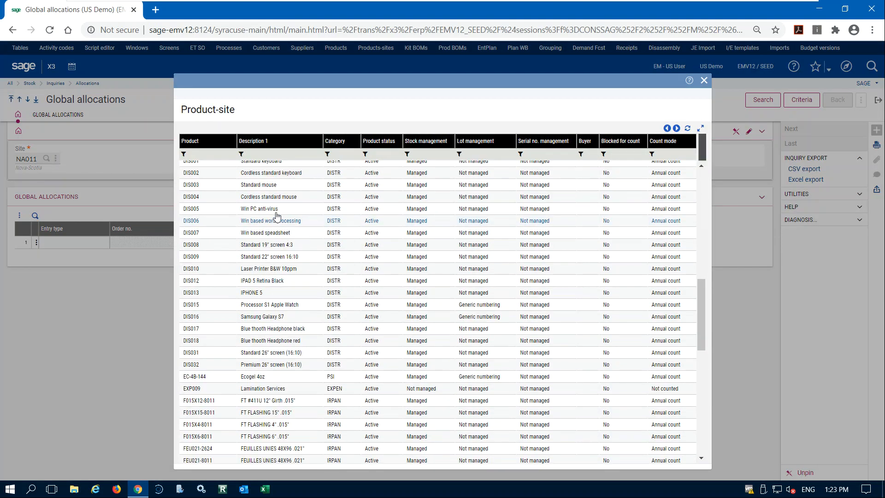
scroll(276, 217, "up", 3)
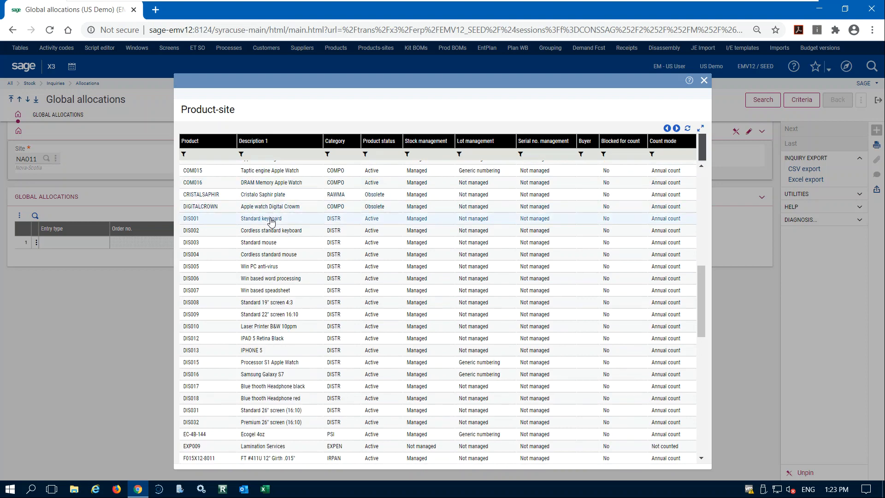
left_click(305, 218)
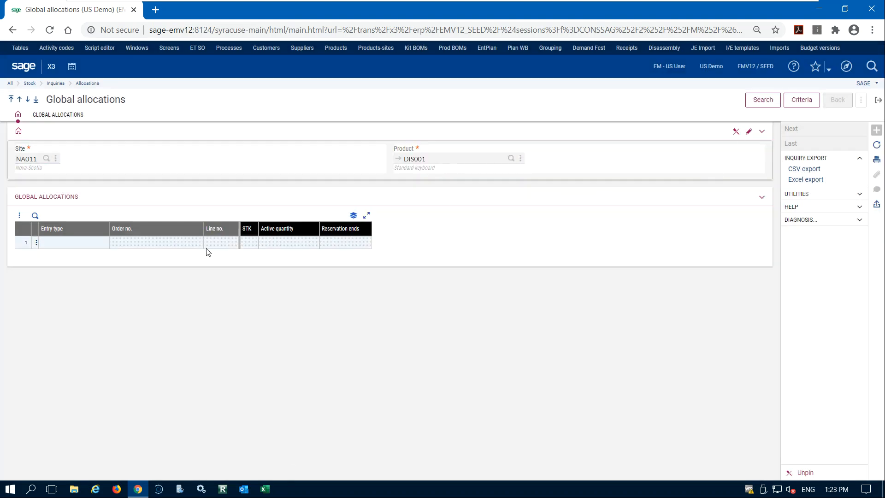
- Change the inquiry's product to DIS002 and search its global allocations at site NA011
left_click(462, 161)
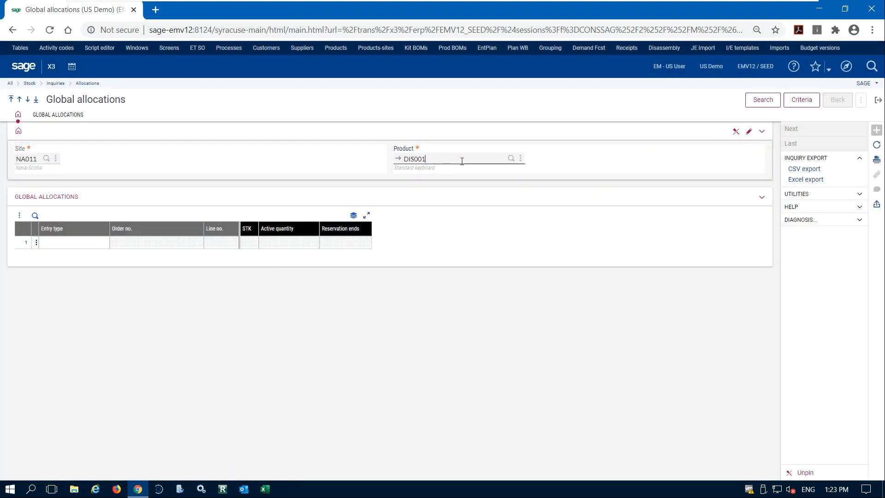
key("Tab")
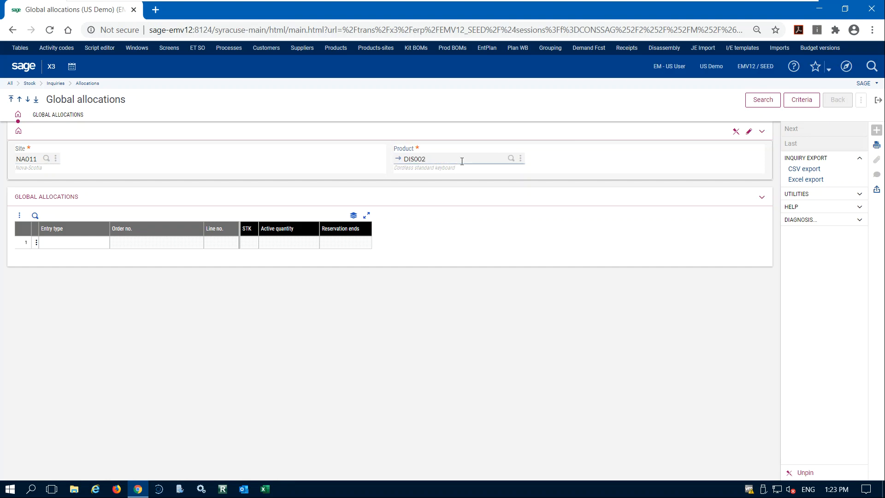
left_click(763, 99)
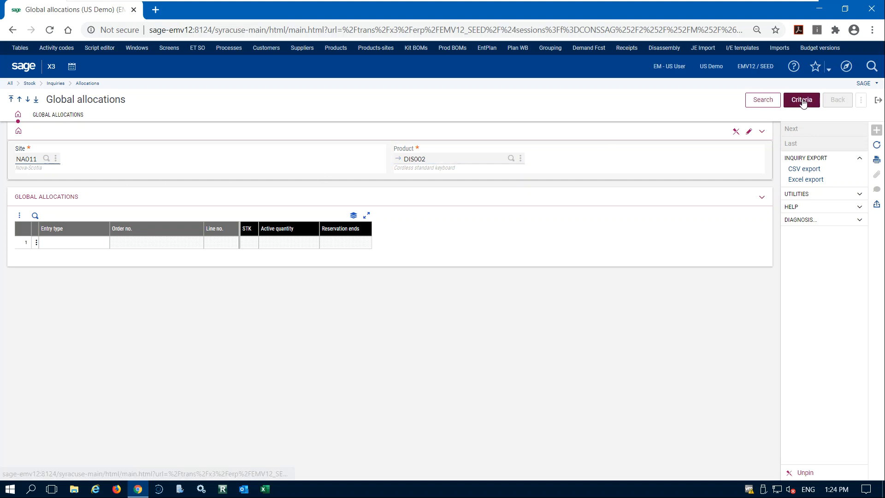
- Close the Global allocations inquiry and open Print stock labels from the Stock module's labeling functions
left_click(880, 100)
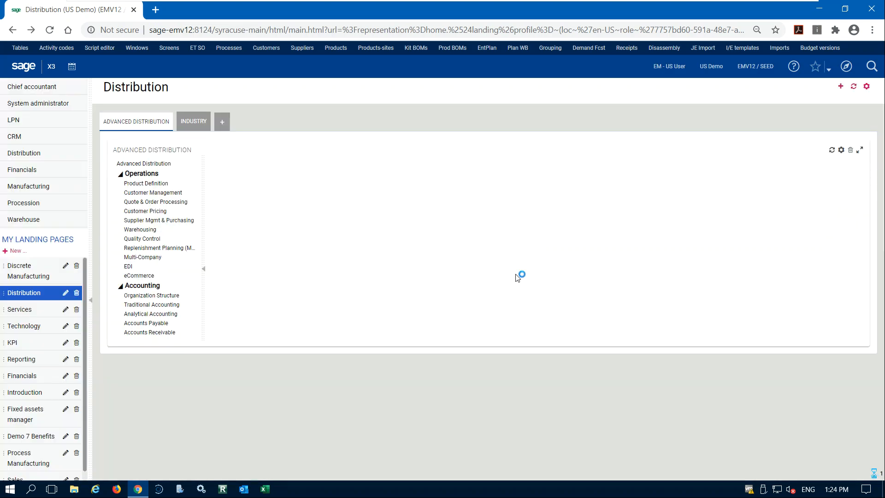
left_click(848, 68)
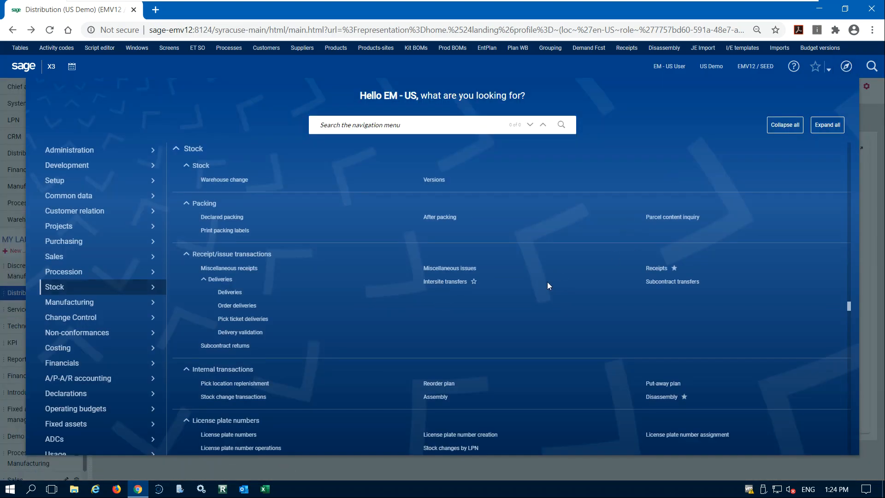
scroll(341, 305, "down", 5)
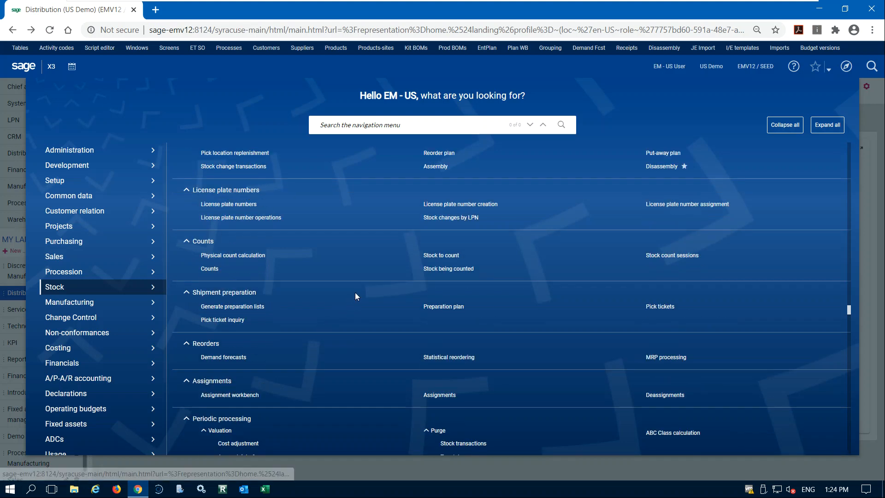
scroll(355, 293, "down", 6)
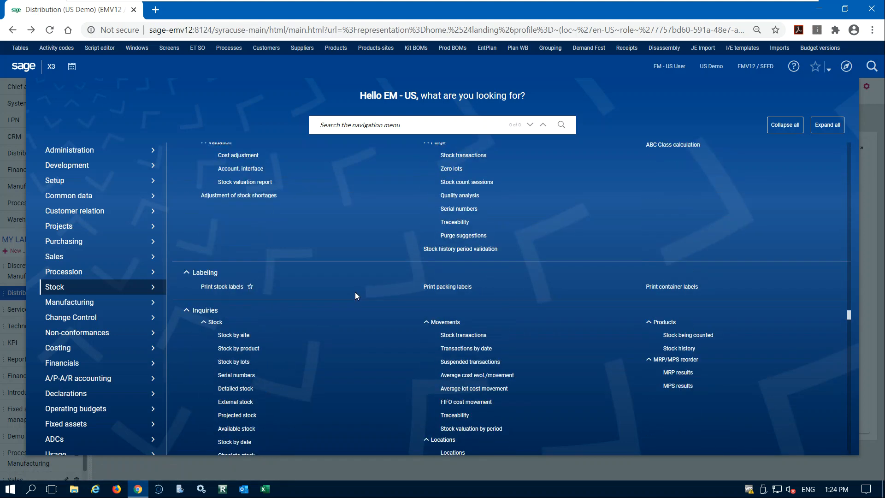
left_click(223, 287)
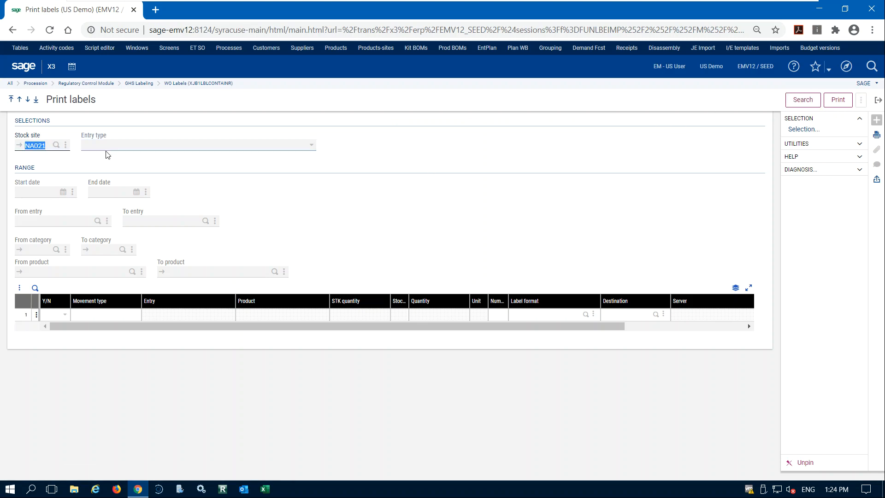
- Set the stock site to NA011, search the Receipt entries available for label printing, and review the resulting lines
key("End")
key("BackSpace")
key("BackSpace")
type("11")
key("Tab")
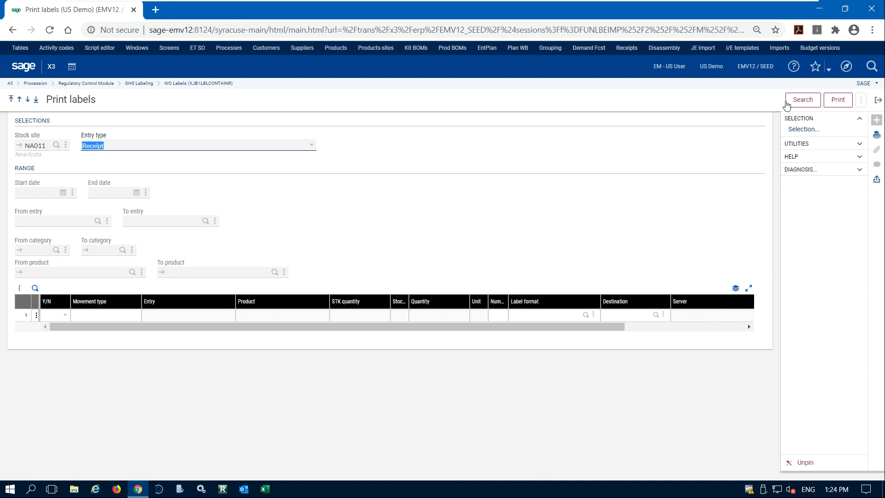
left_click(792, 100)
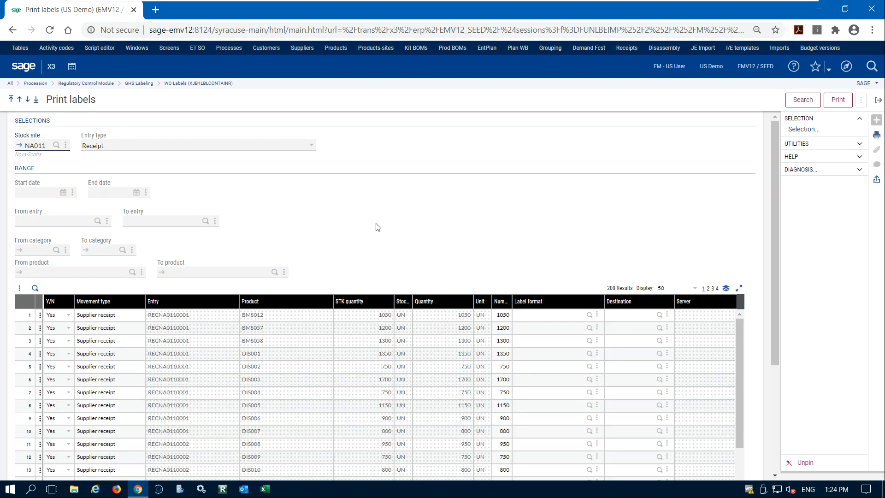
scroll(382, 231, "down", 3)
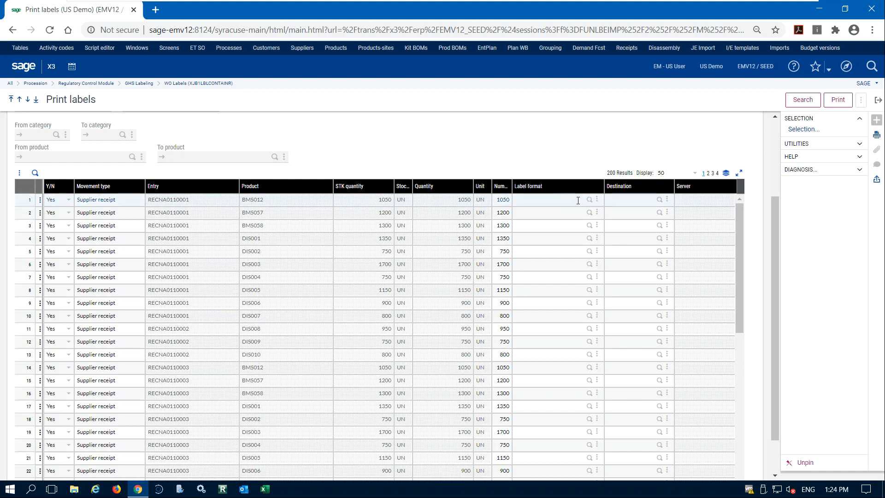
scroll(492, 243, "up", 3)
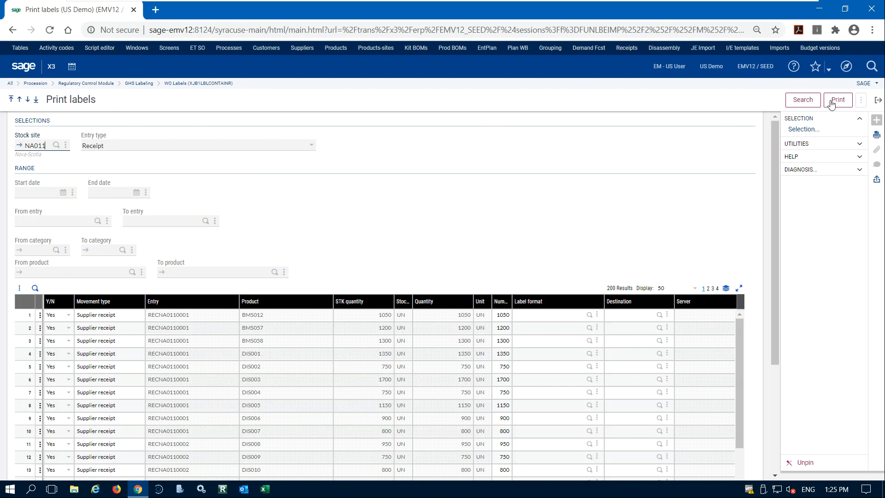
- Close label printing and open Inter-Site Transfers from the warehousing process map with the STD Intersite transfers transaction
left_click(879, 102)
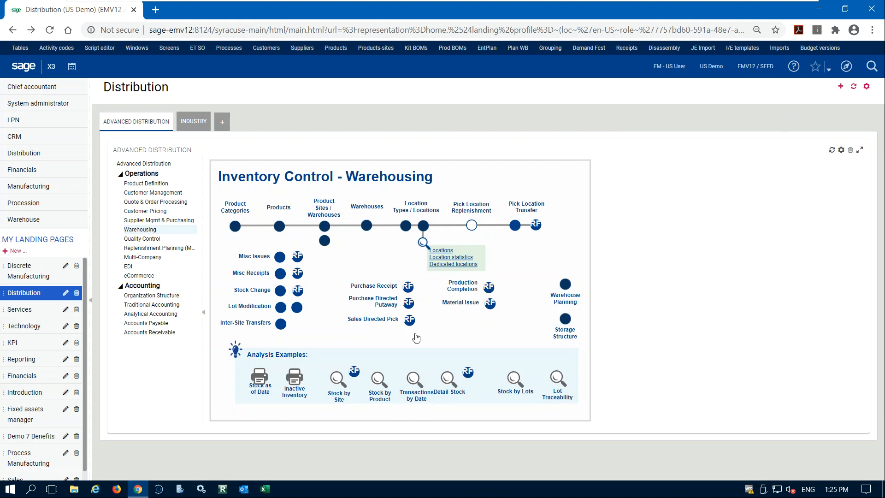
left_click(280, 324)
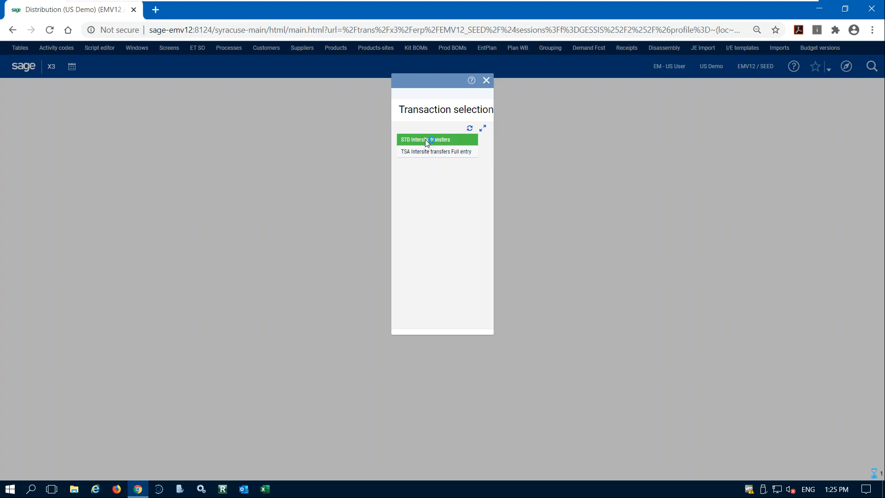
left_click(425, 139)
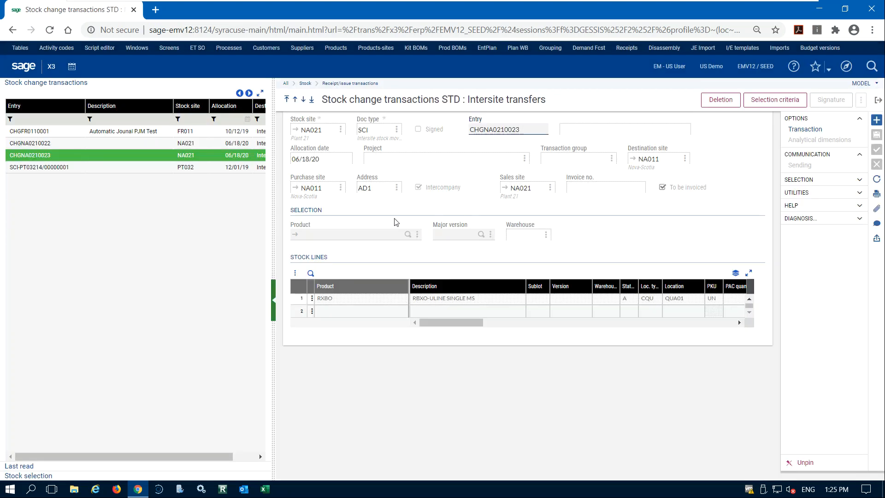
- Start a new SCI intersite transfer from stock site NA021 to destination site NA022, keeping the default date and address AD1
left_click_drag(274, 210, 212, 210)
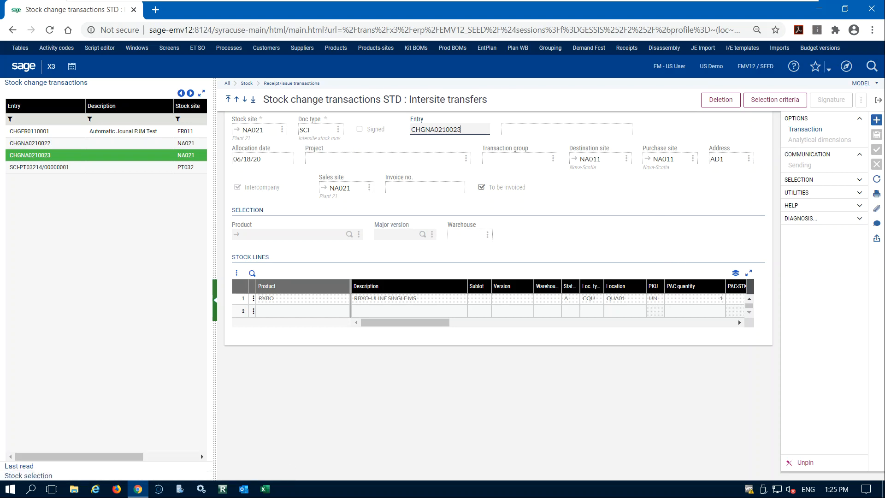
left_click(876, 120)
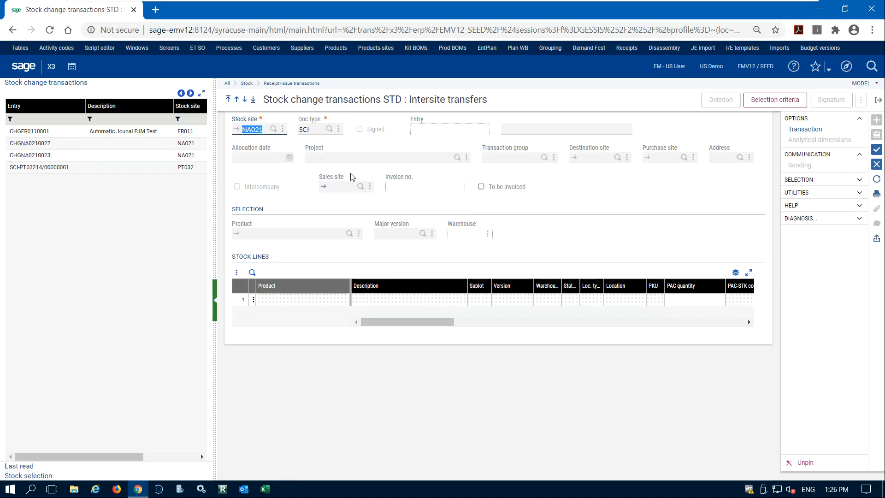
key("Tab")
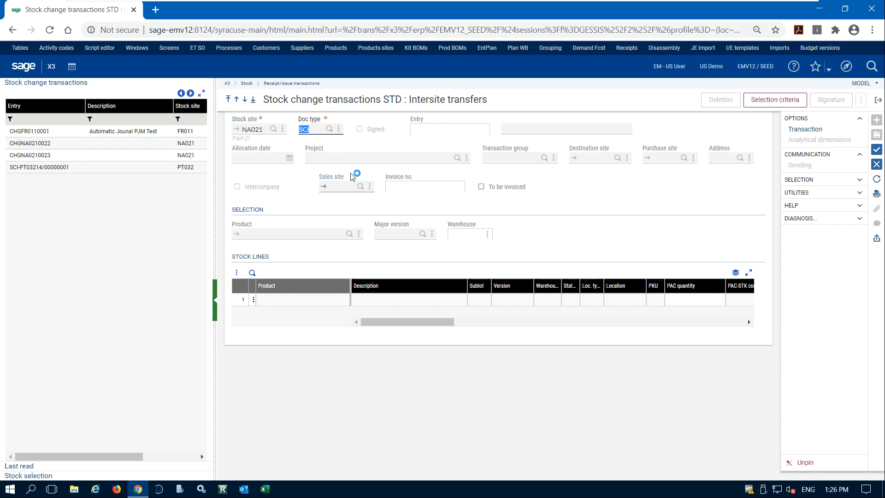
key("Tab")
key("Tab")
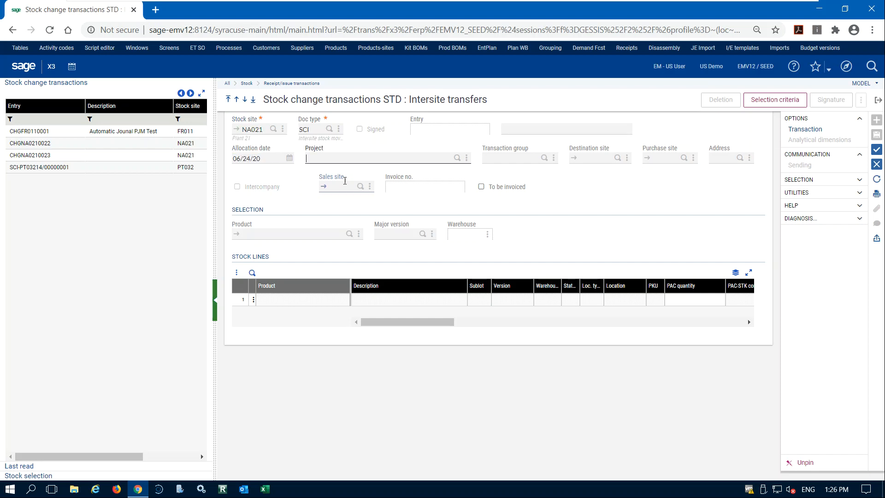
key("Tab")
key("Tab")
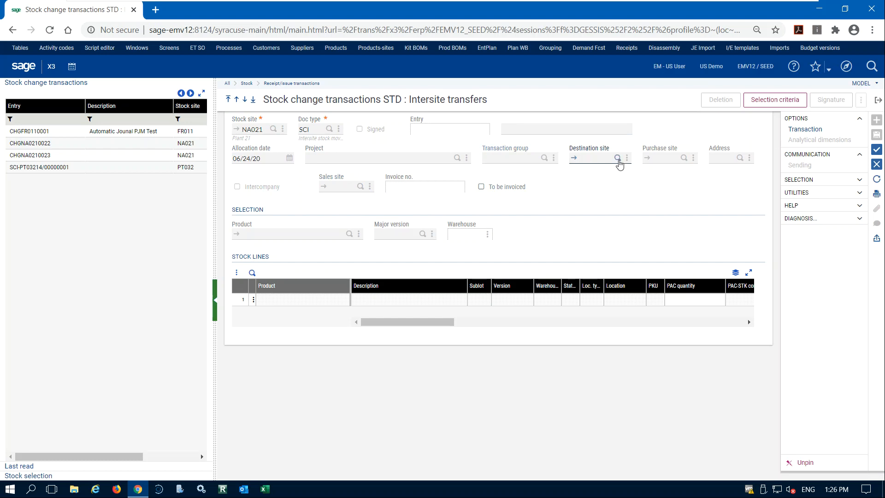
left_click(618, 158)
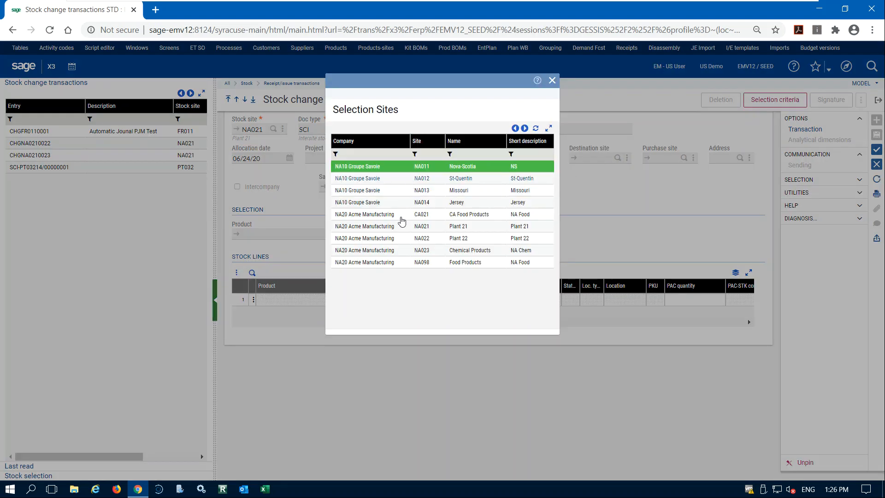
left_click(423, 238)
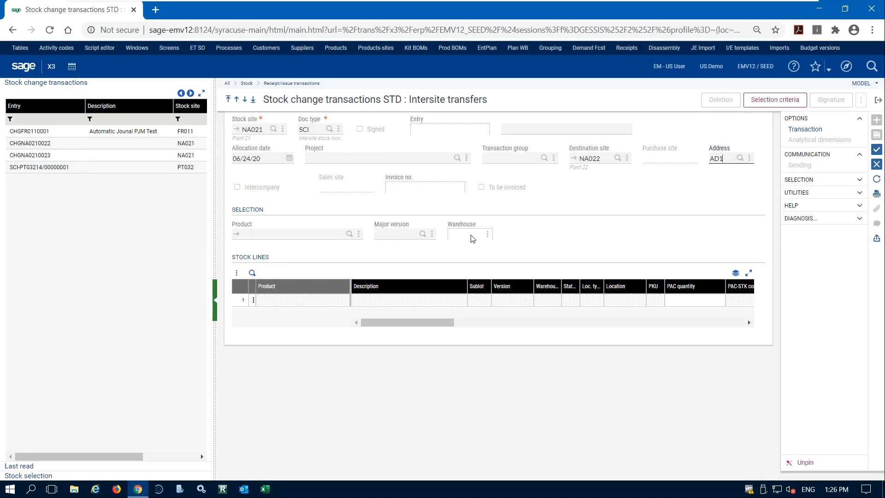
key("Tab")
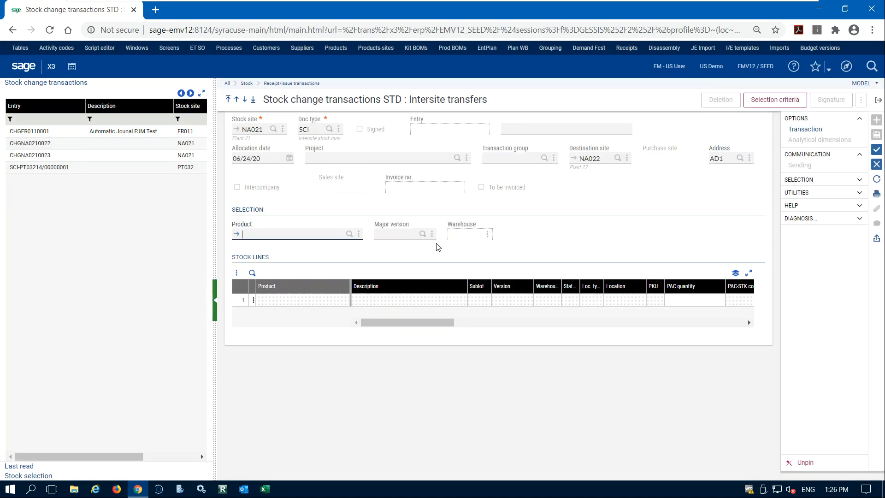
- Look up the transfer's product list, dismiss it without choosing a product, and display the stock selection list
left_click(349, 235)
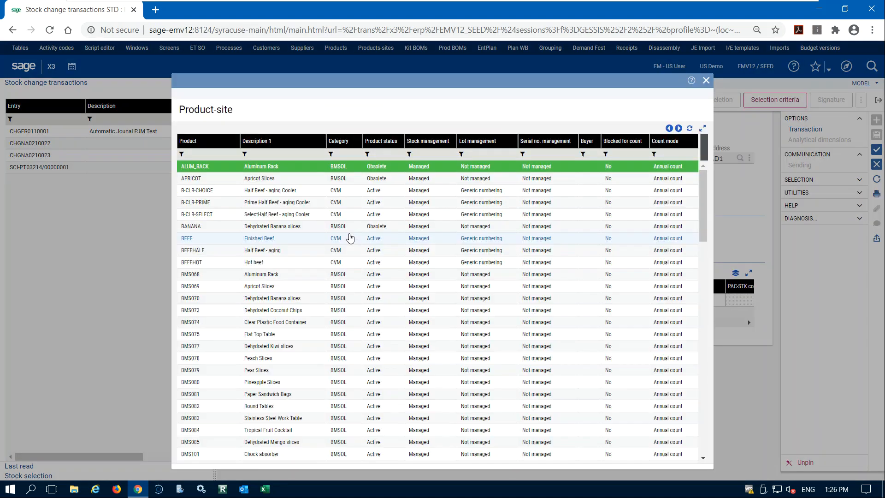
key("Escape")
left_click(50, 476)
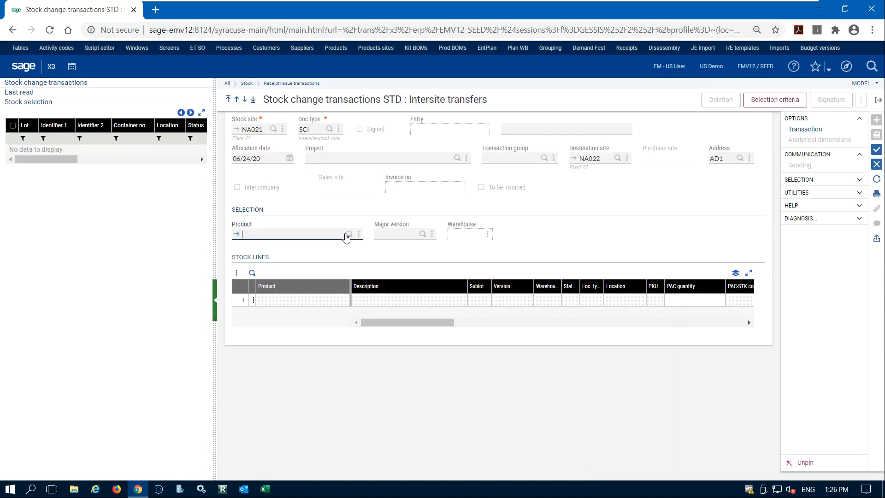
- Filter the product-site list by raw and choose RAW301, Pinto Beans, as the transfer's selection product
left_click(349, 234)
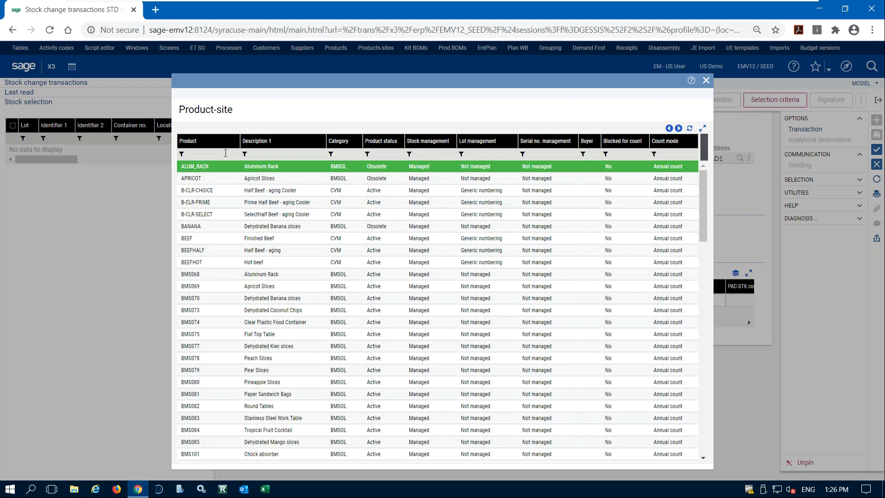
type("raw")
key("Tab")
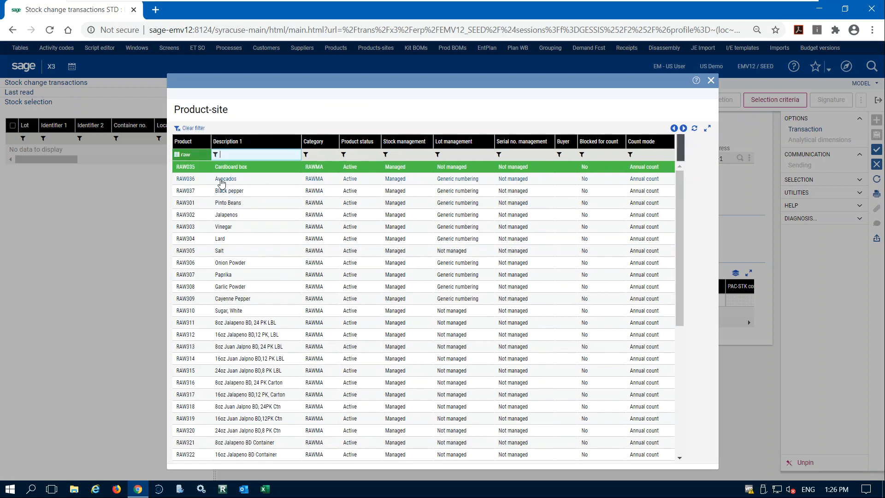
left_click(229, 203)
key("Return")
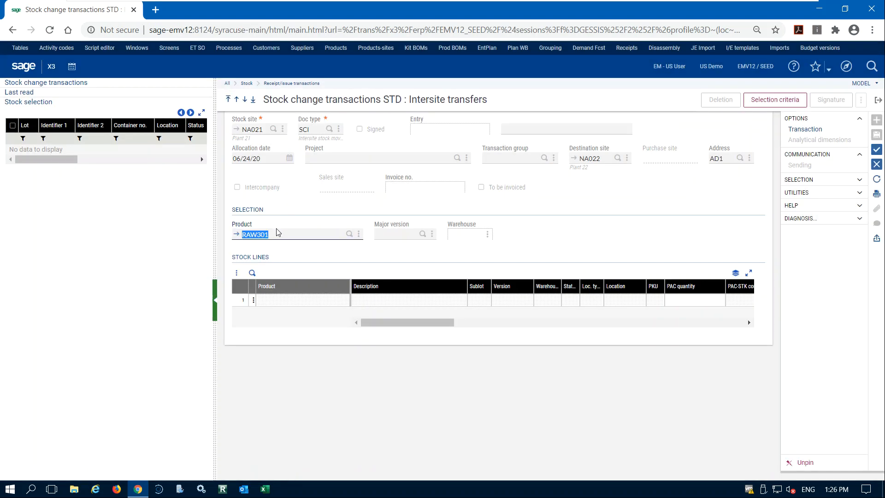
- Clear the selection product and choose BEEF, Finished Beef, from the product-site list instead
left_click(302, 234)
key("BackSpace")
key("BackSpace")
key("BackSpace")
key("BackSpace")
key("BackSpace")
key("BackSpace")
key("Tab")
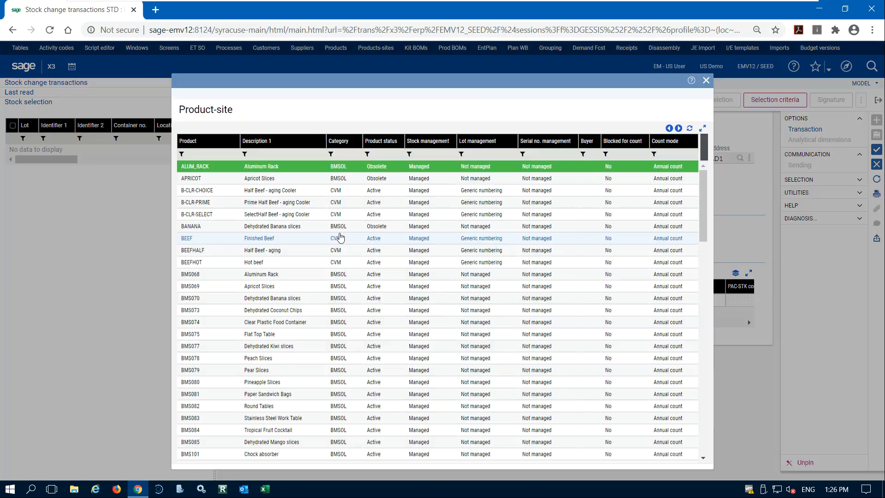
scroll(277, 236, "down", 5)
scroll(278, 236, "up", 5)
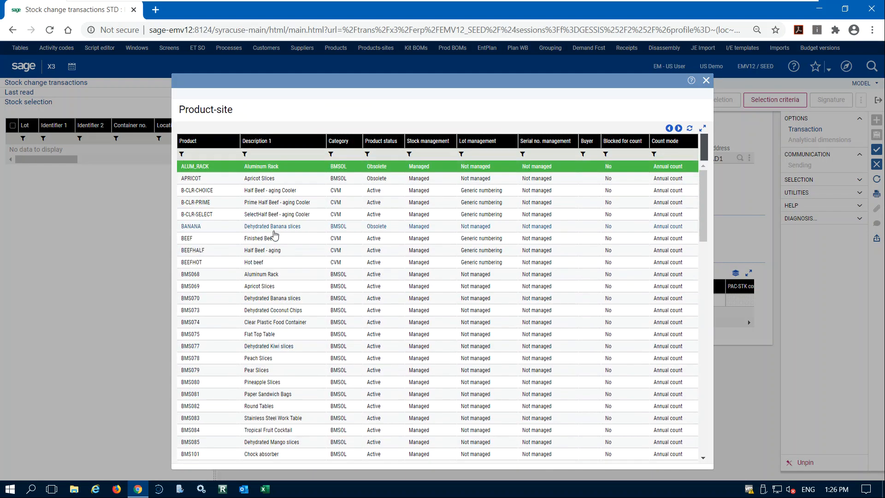
left_click(272, 240)
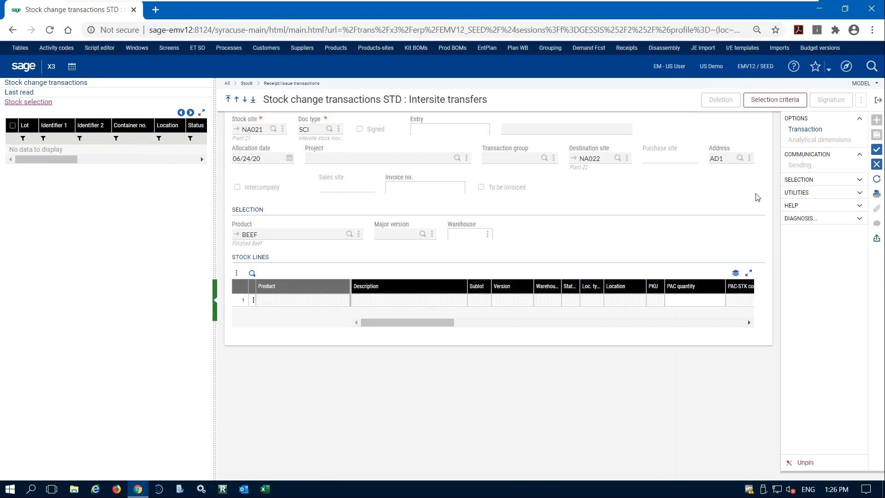
- Cancel the unsaved intersite transfer and return to the Distribution landing page
left_click(876, 153)
left_click_drag(408, 100, 499, 101)
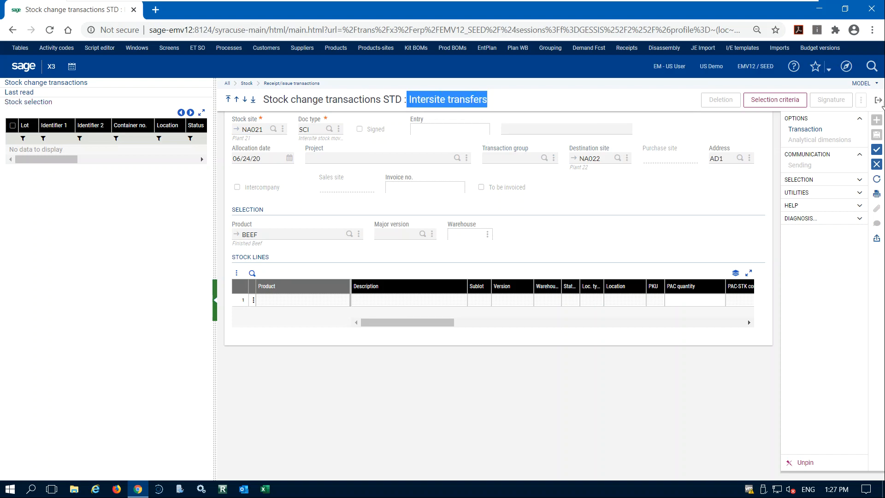
left_click(877, 164)
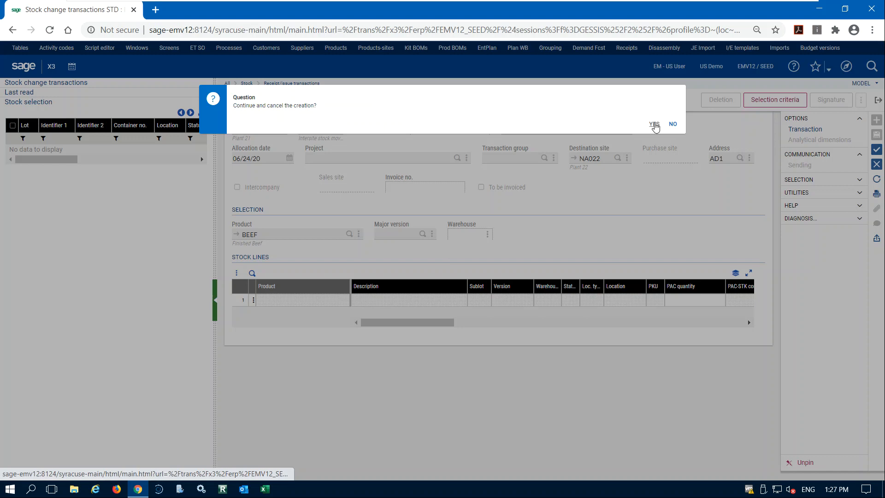
left_click(654, 124)
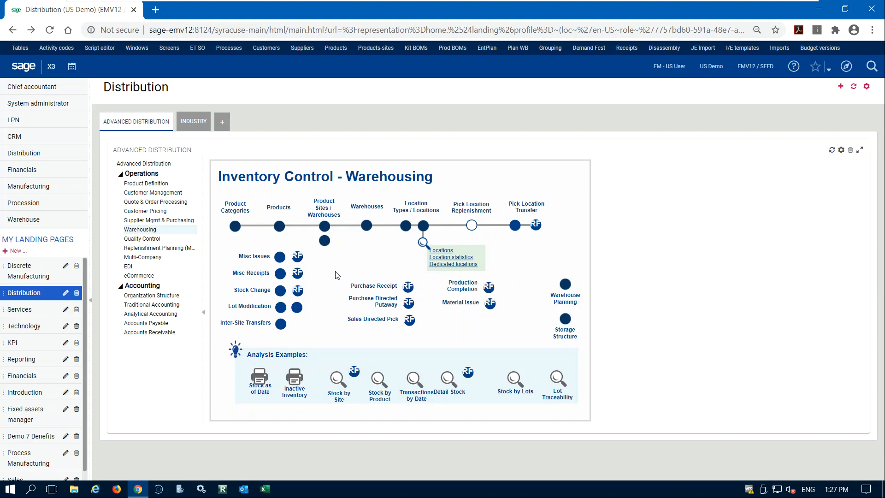
left_click(151, 164)
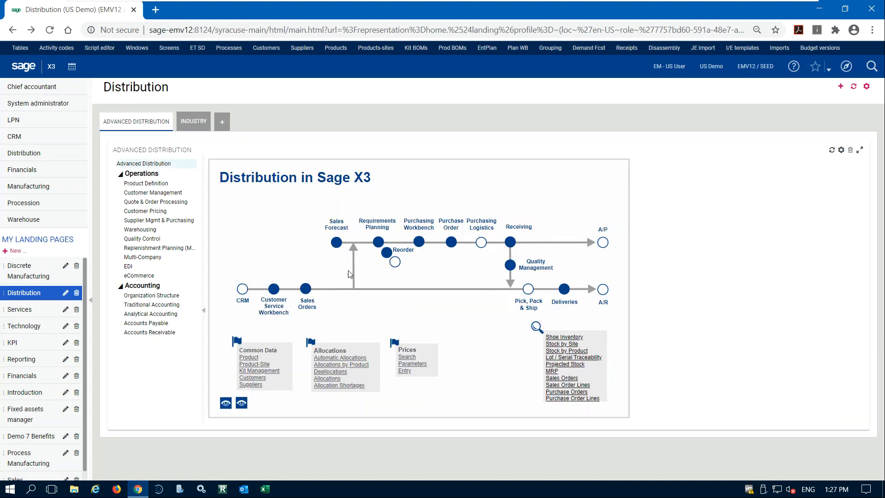
left_click(305, 291)
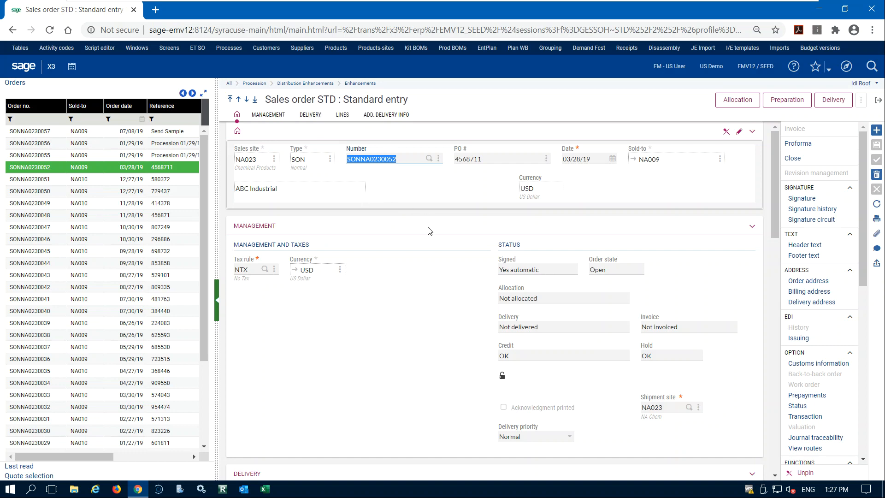
left_click(877, 131)
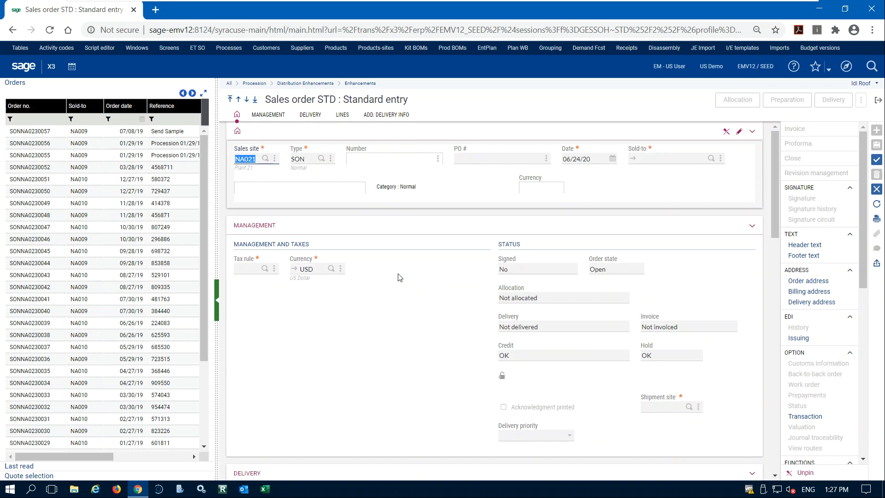
type("na022")
key("Escape")
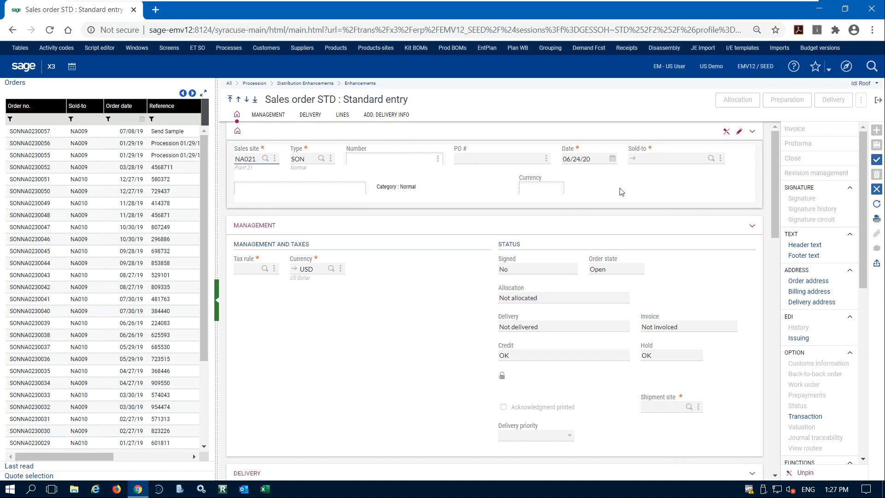
left_click(877, 189)
left_click(879, 100)
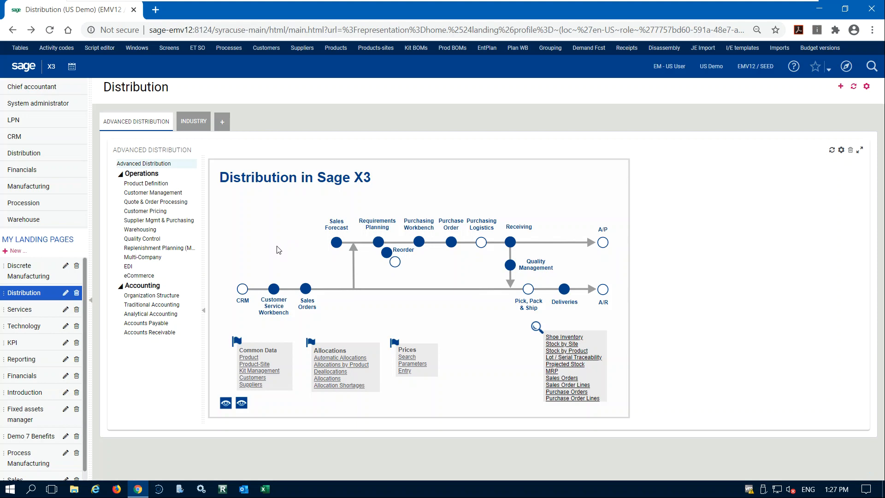
- Start a new standard purchase order from the Supplier Management and Purchasing process map with order site NA022, keeping the default order date
left_click(156, 220)
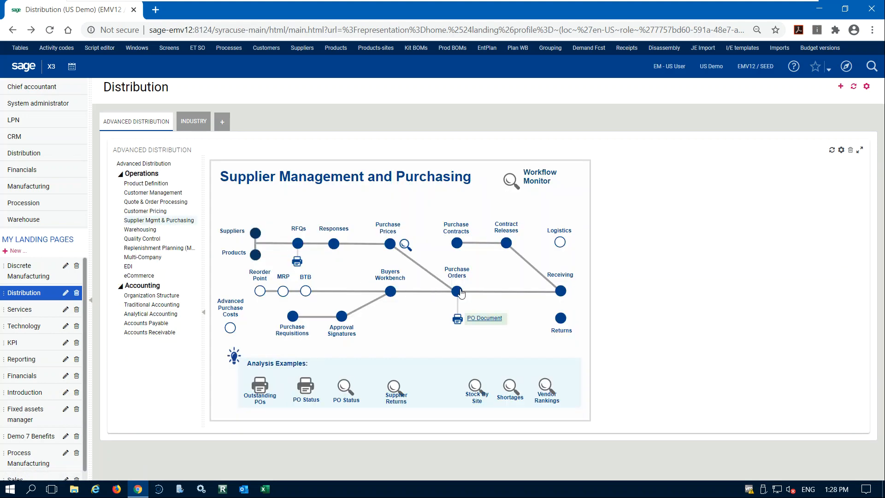
left_click(457, 291)
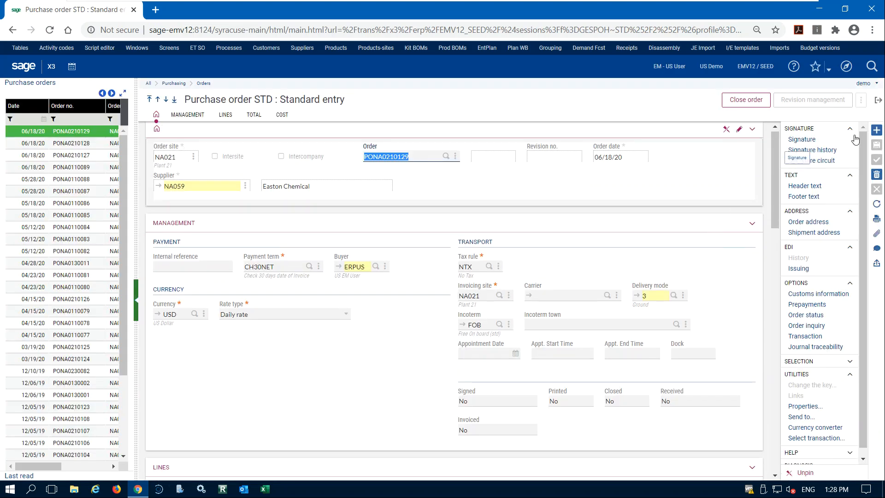
left_click(877, 130)
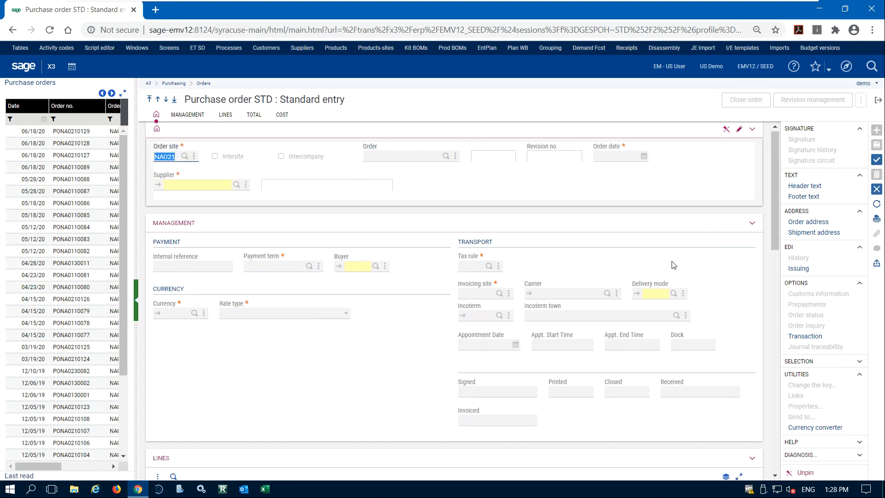
type("NA022")
key("Tab")
key("Tab")
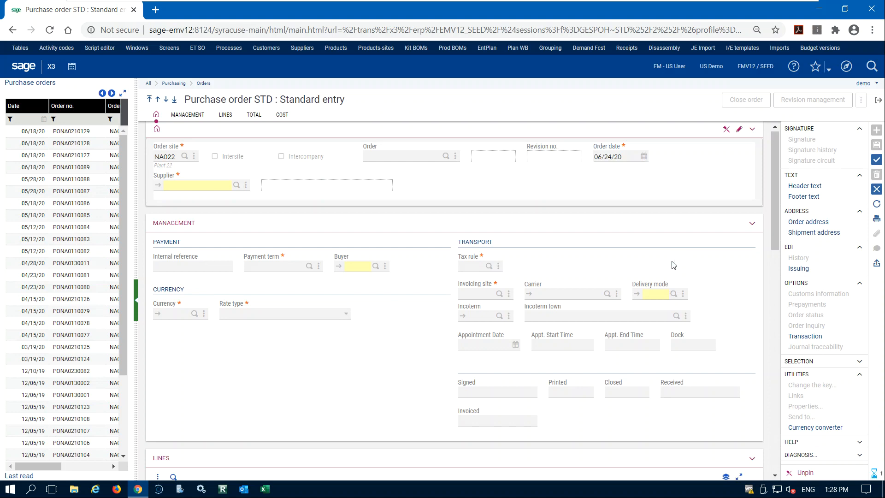
- Try to set site NA021 as the purchase order's supplier
type("na021")
key("Tab")
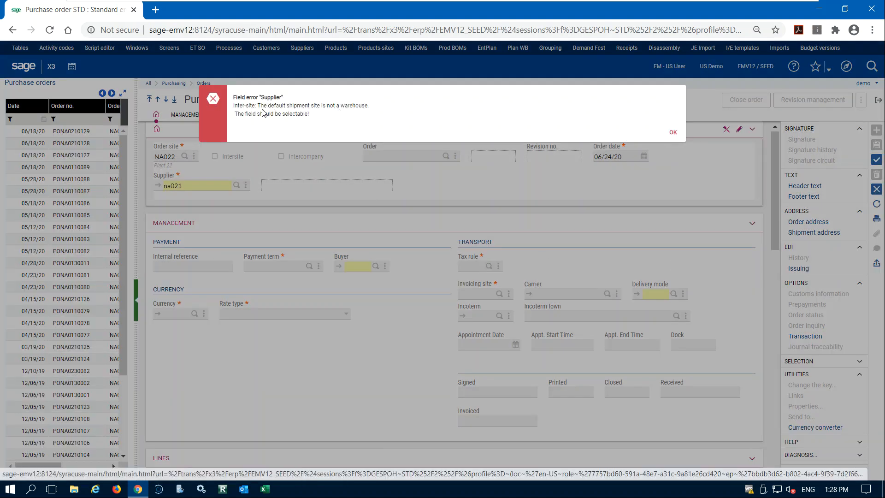
left_click(672, 133)
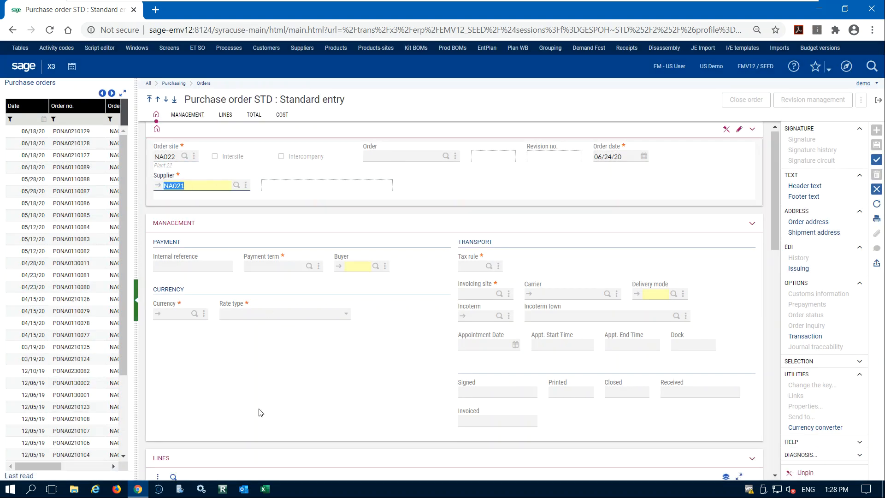
- Discard the unsaved purchase order and return to the Distribution landing page
scroll(261, 401, "down", 3)
scroll(259, 388, "up", 3)
left_click(878, 101)
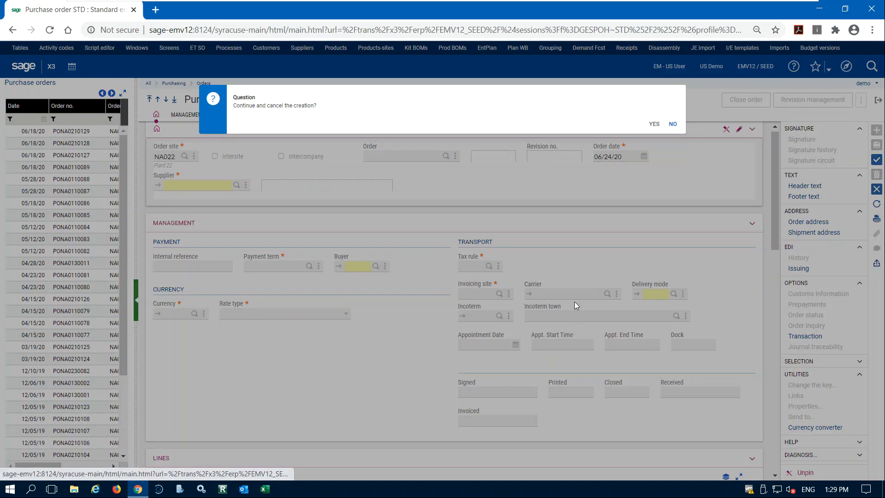
left_click(655, 124)
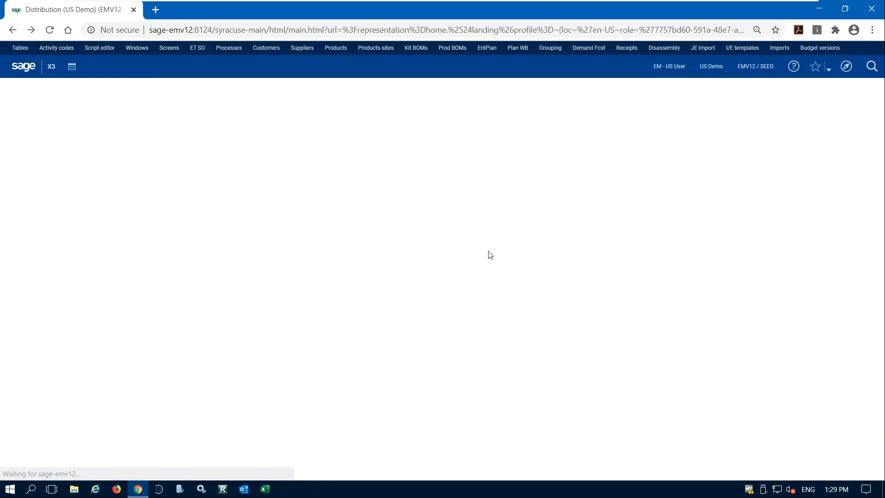